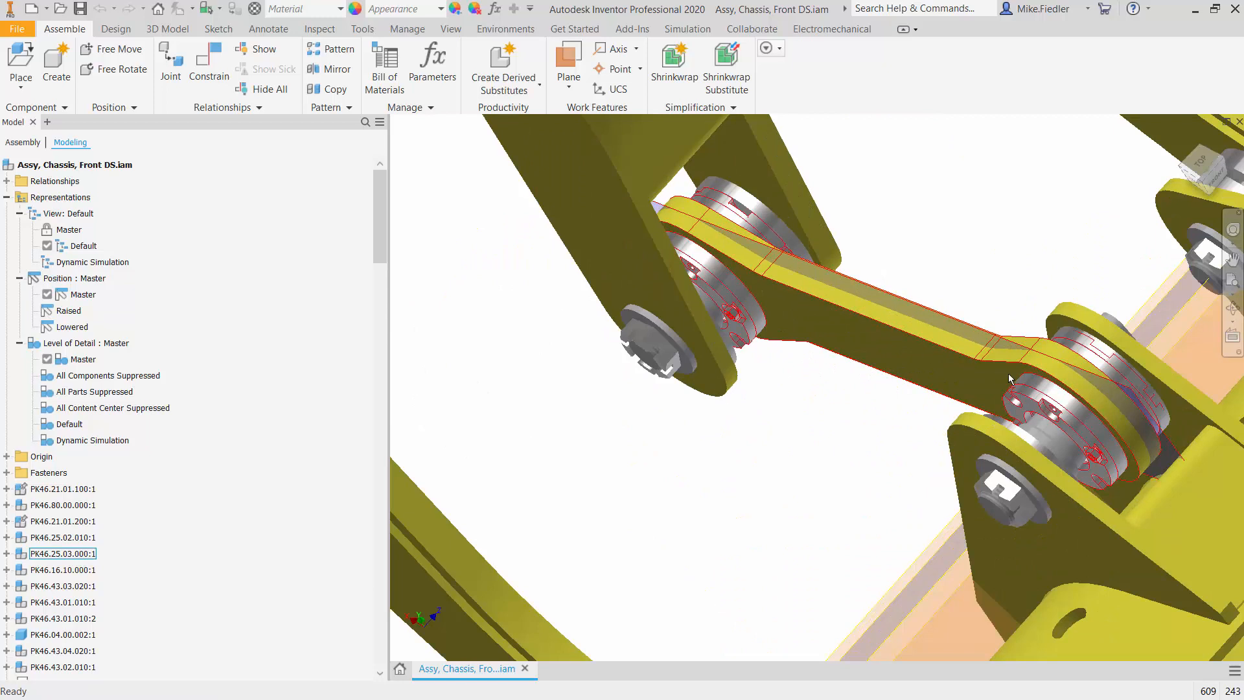
{"action": "scroll", "coordinate": [824, 329], "scroll_direction": "down", "scroll_amount": 5}
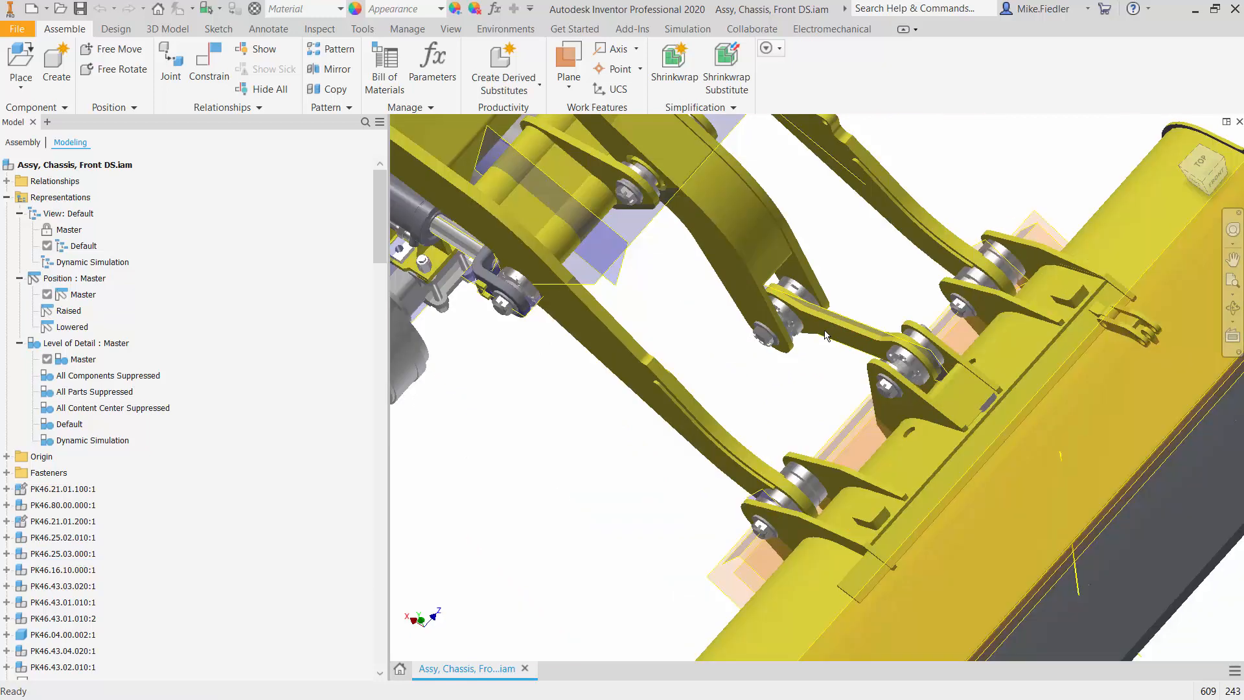
{"action": "scroll", "coordinate": [826, 335], "scroll_direction": "down", "scroll_amount": 3}
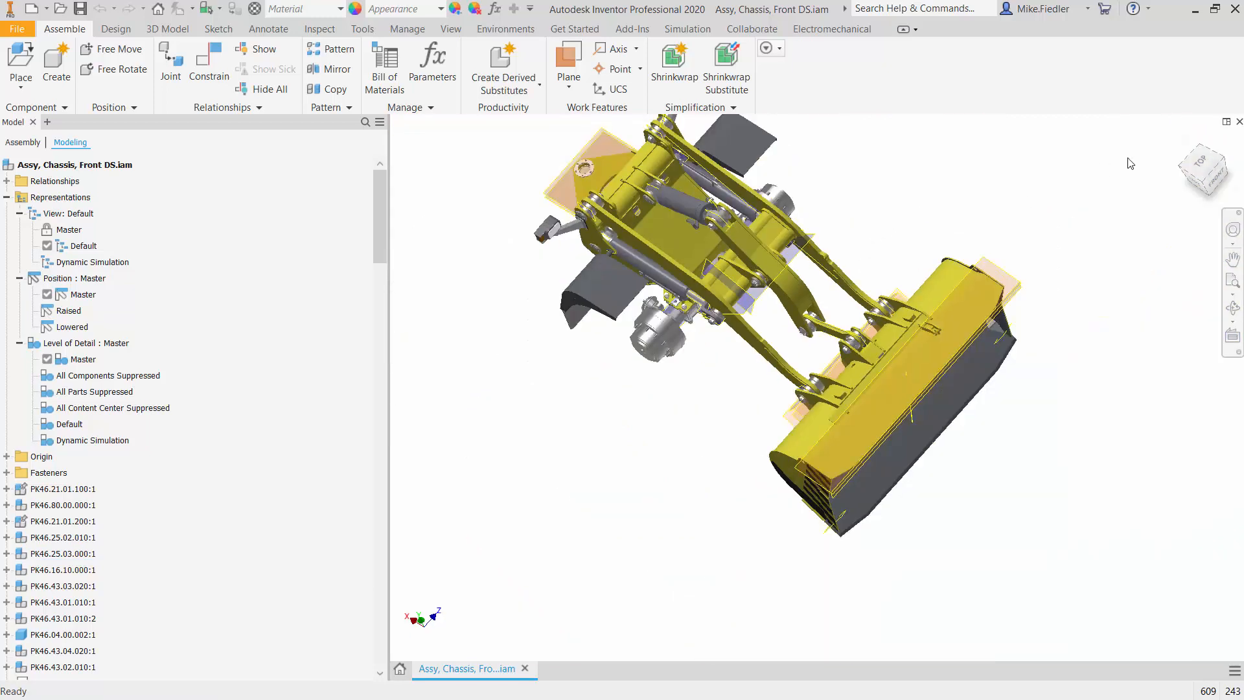
{"action": "left_click", "coordinate": [1184, 140]}
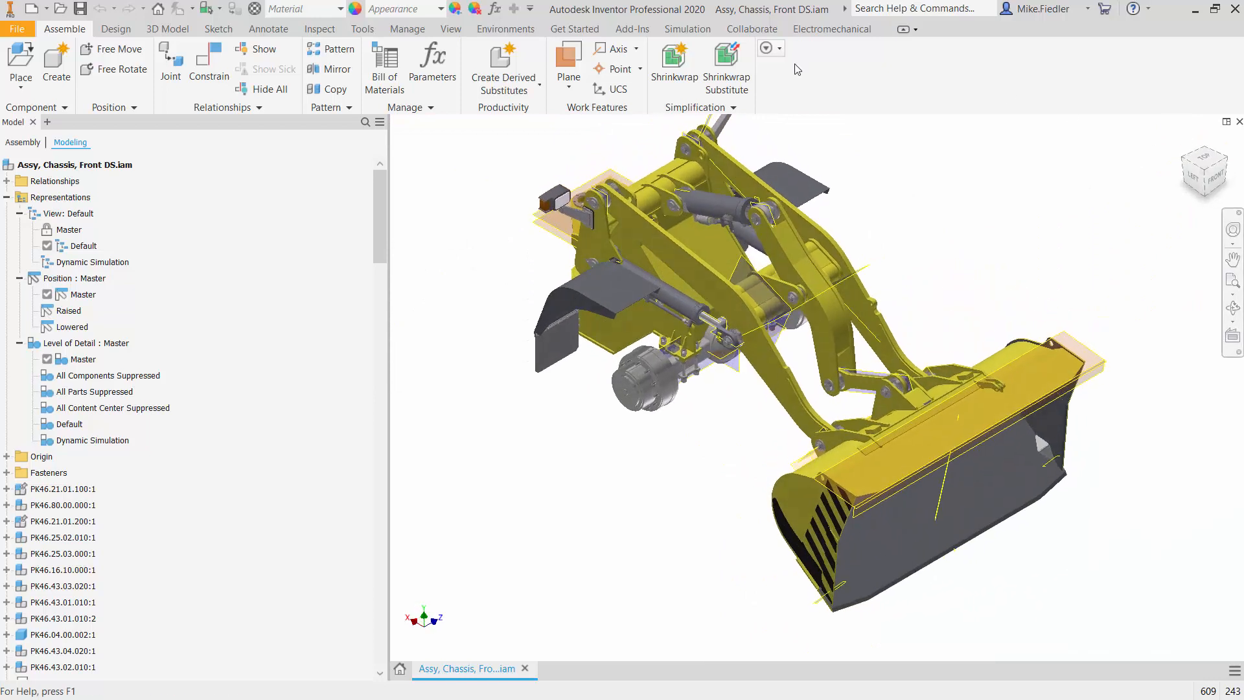
Step: Open the STEP file Yoke Asm Qtr.stp from the Demo folder and import it with the Convert Model option
{"action": "left_click", "coordinate": [19, 32]}
{"action": "left_click", "coordinate": [63, 135]}
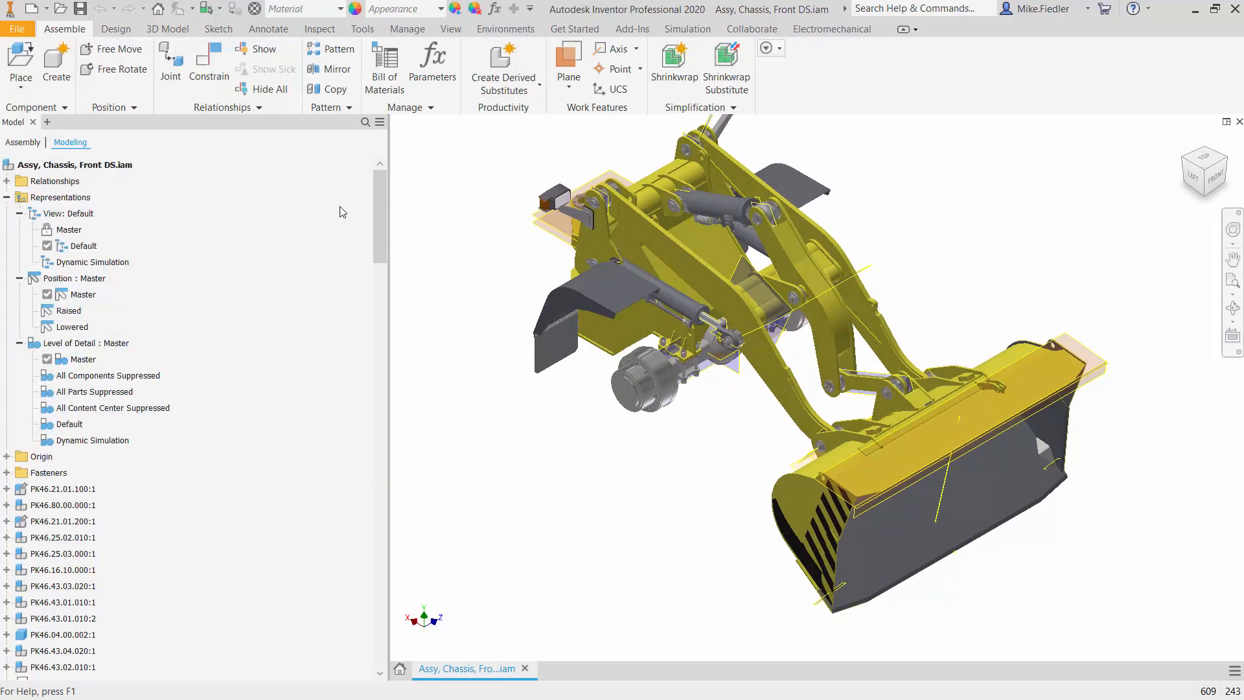
{"action": "double_click", "coordinate": [666, 267]}
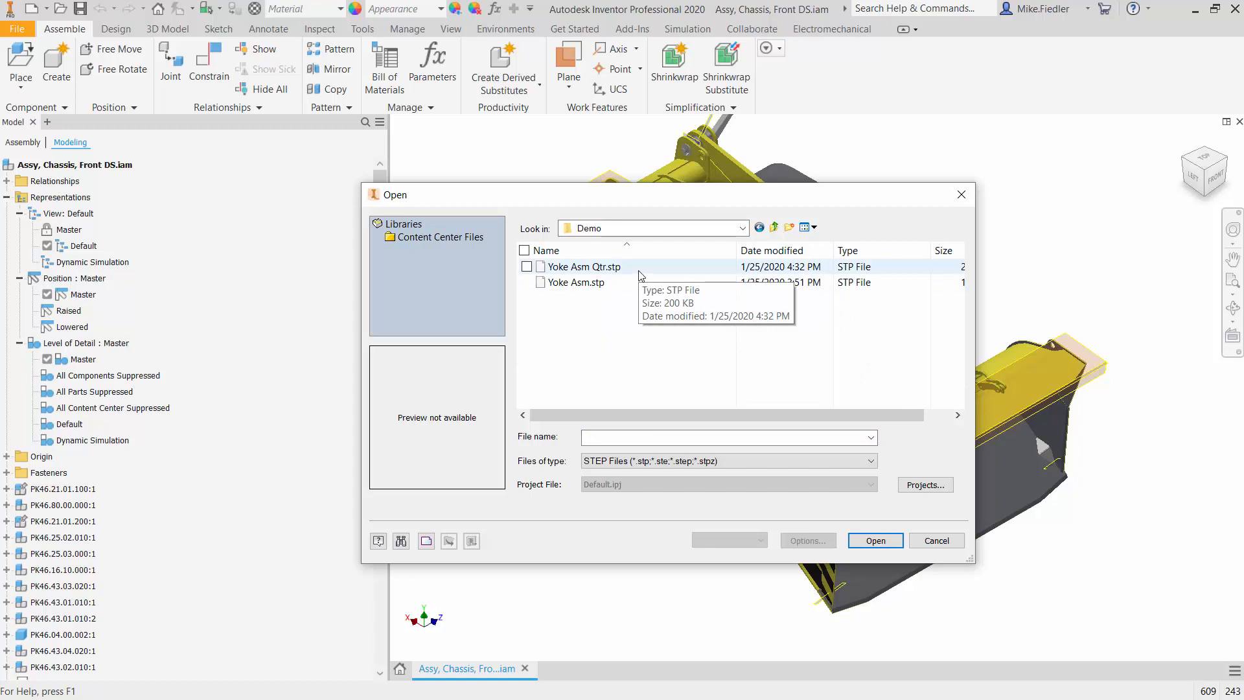
{"action": "left_click", "coordinate": [640, 271]}
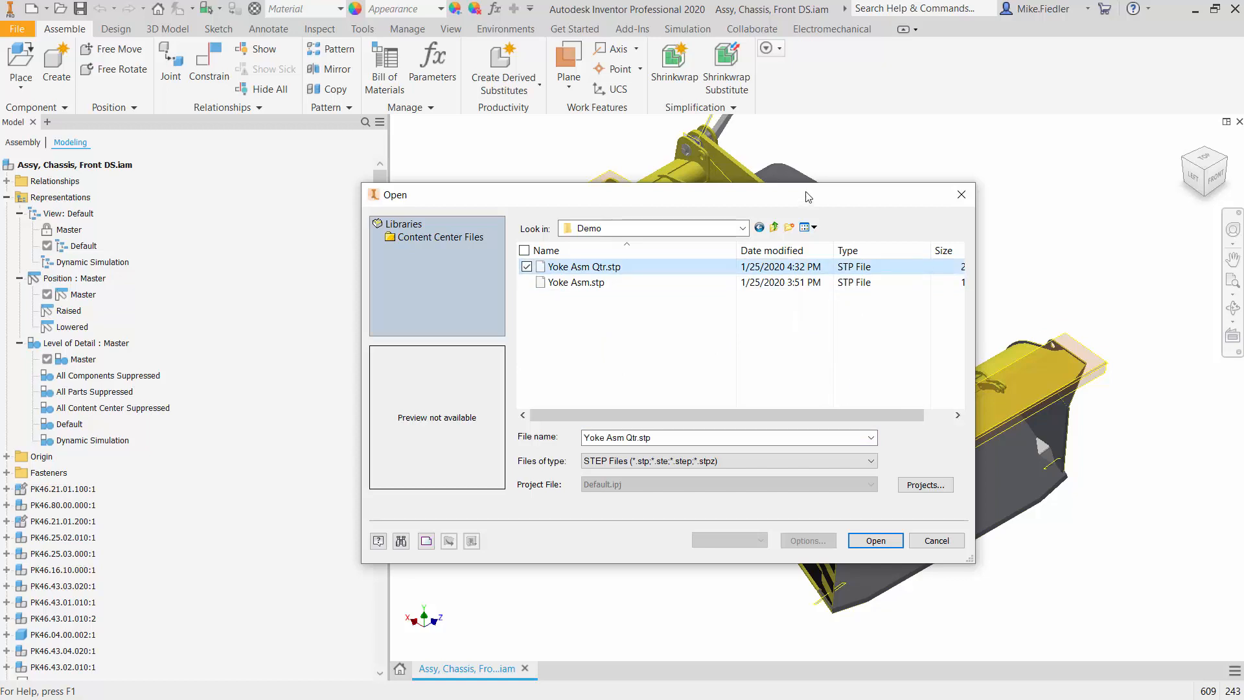
{"action": "left_click_drag", "start_coordinate": [803, 196], "coordinate": [570, 189]}
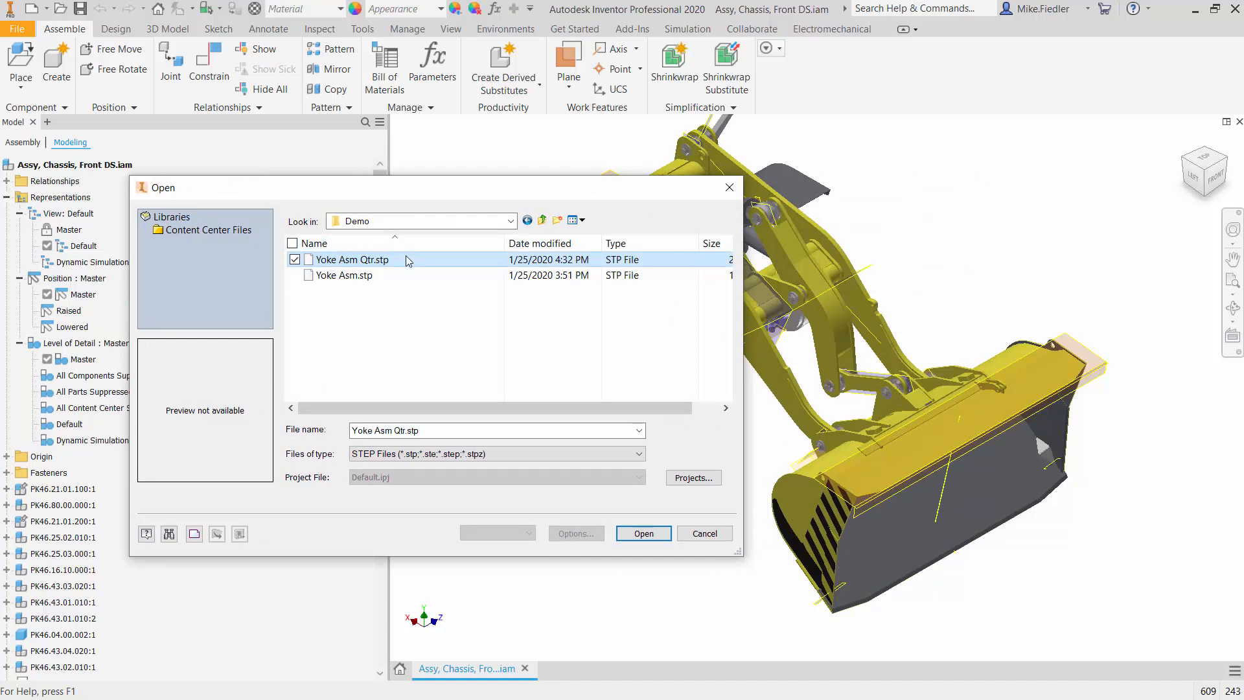
{"action": "left_click", "coordinate": [641, 532]}
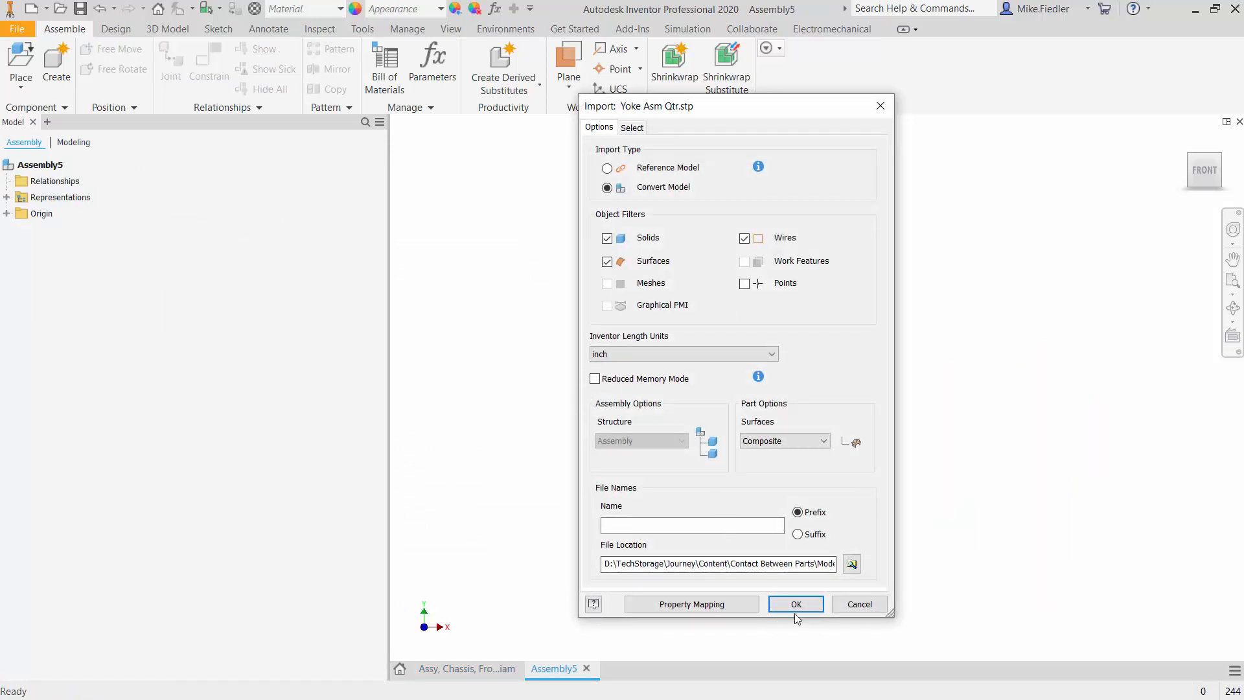
{"action": "left_click", "coordinate": [799, 605]}
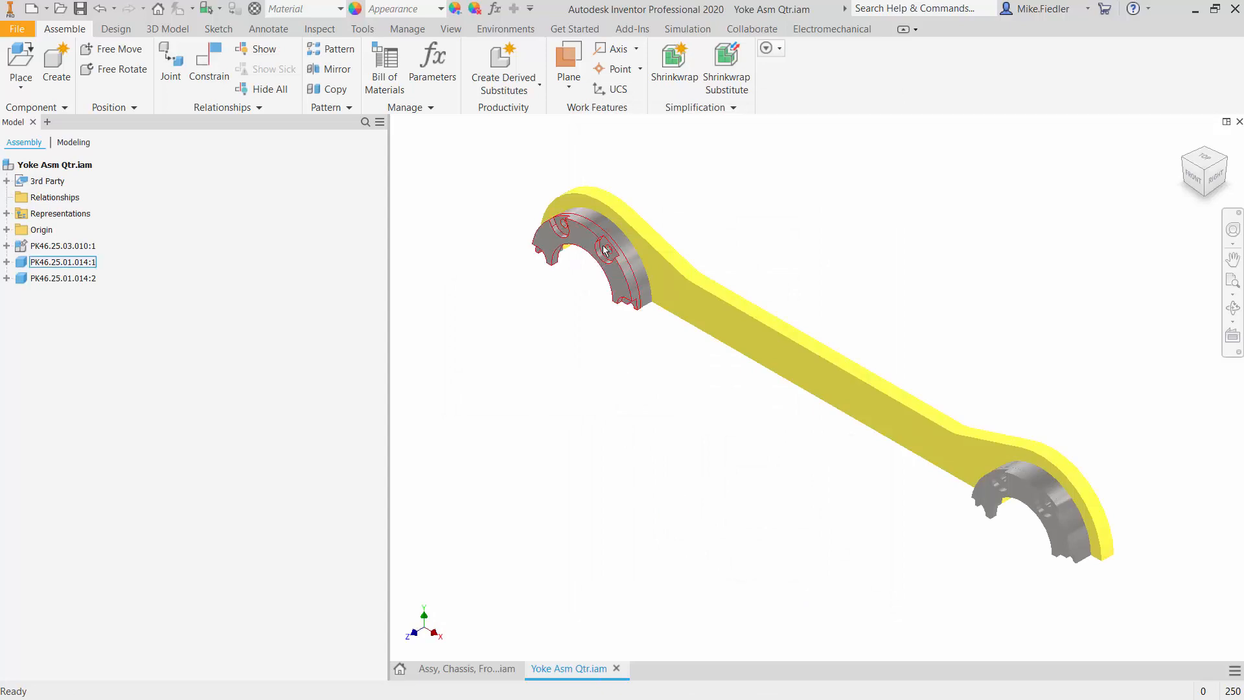
Step: Examine the imported quarter yoke assembly from the front, right, isometric and underside views, including its cut faces and bearing rings
{"action": "left_click", "coordinate": [1191, 183]}
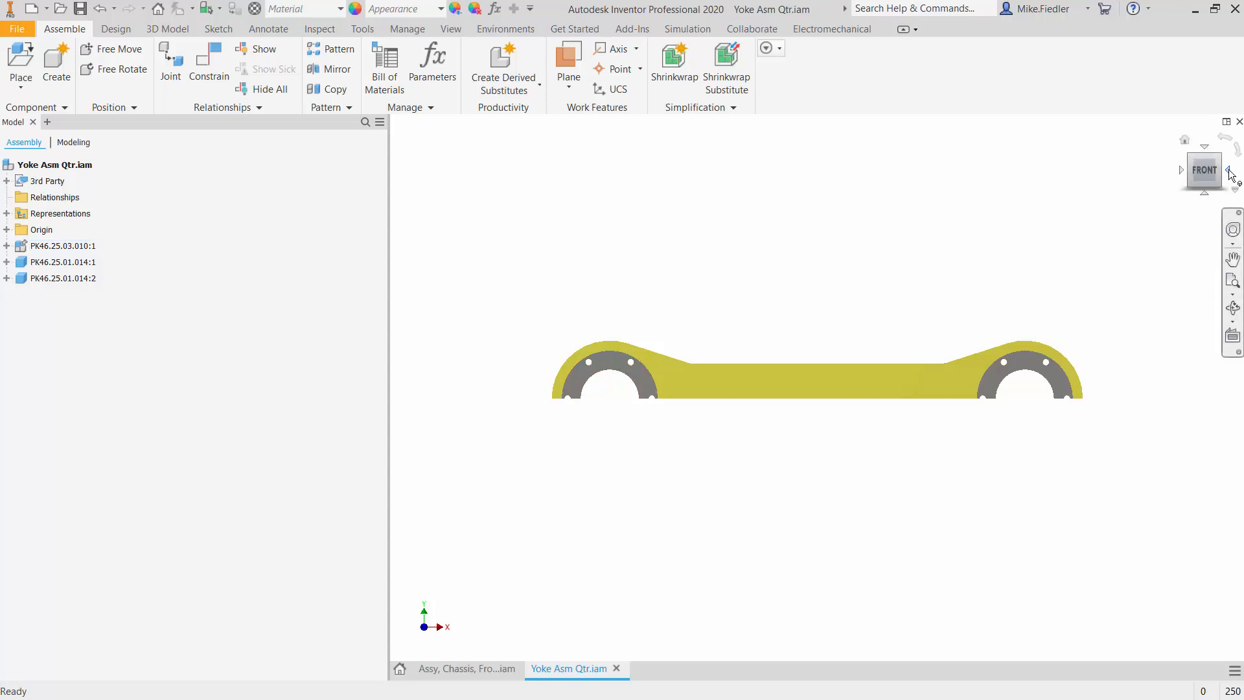
{"action": "left_click", "coordinate": [1228, 171]}
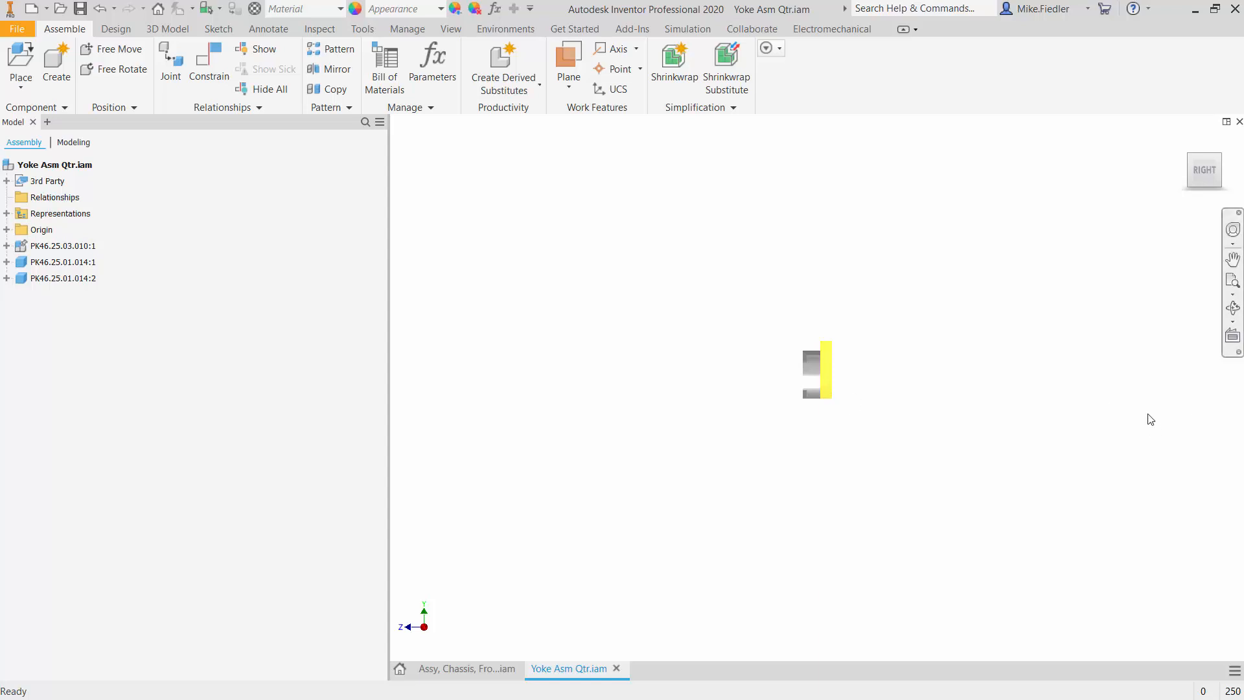
{"action": "left_click", "coordinate": [1192, 159]}
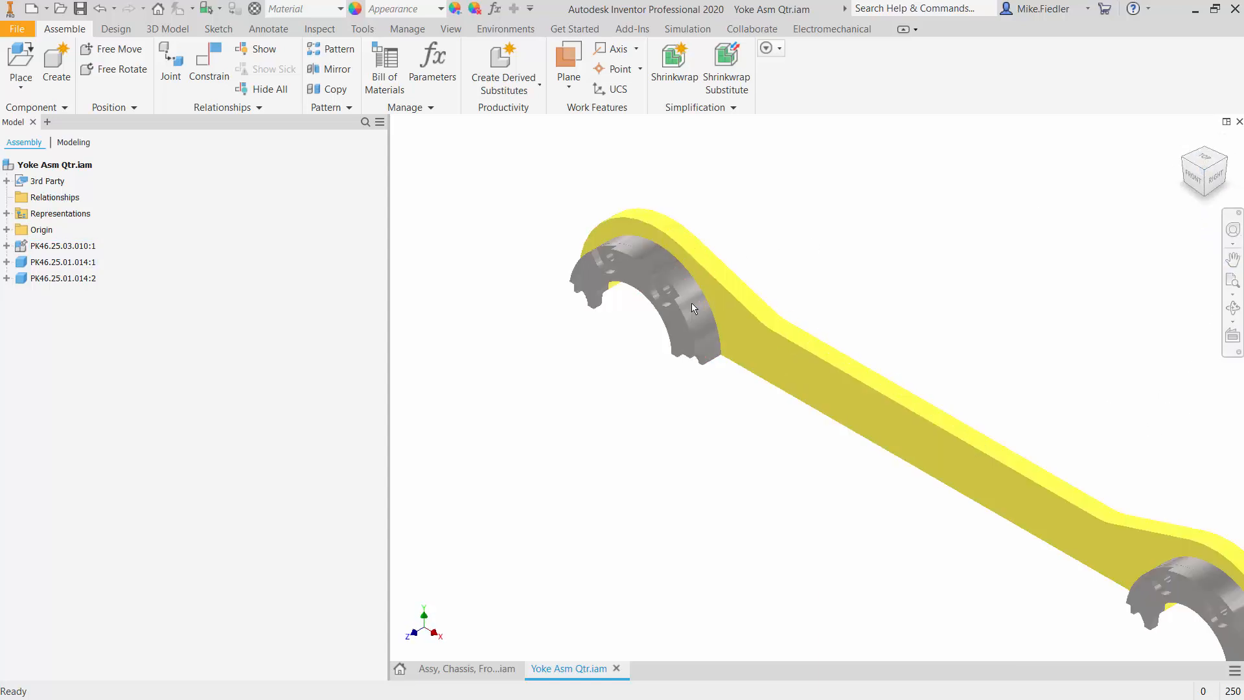
{"action": "scroll", "coordinate": [691, 301], "scroll_direction": "down", "scroll_amount": 3}
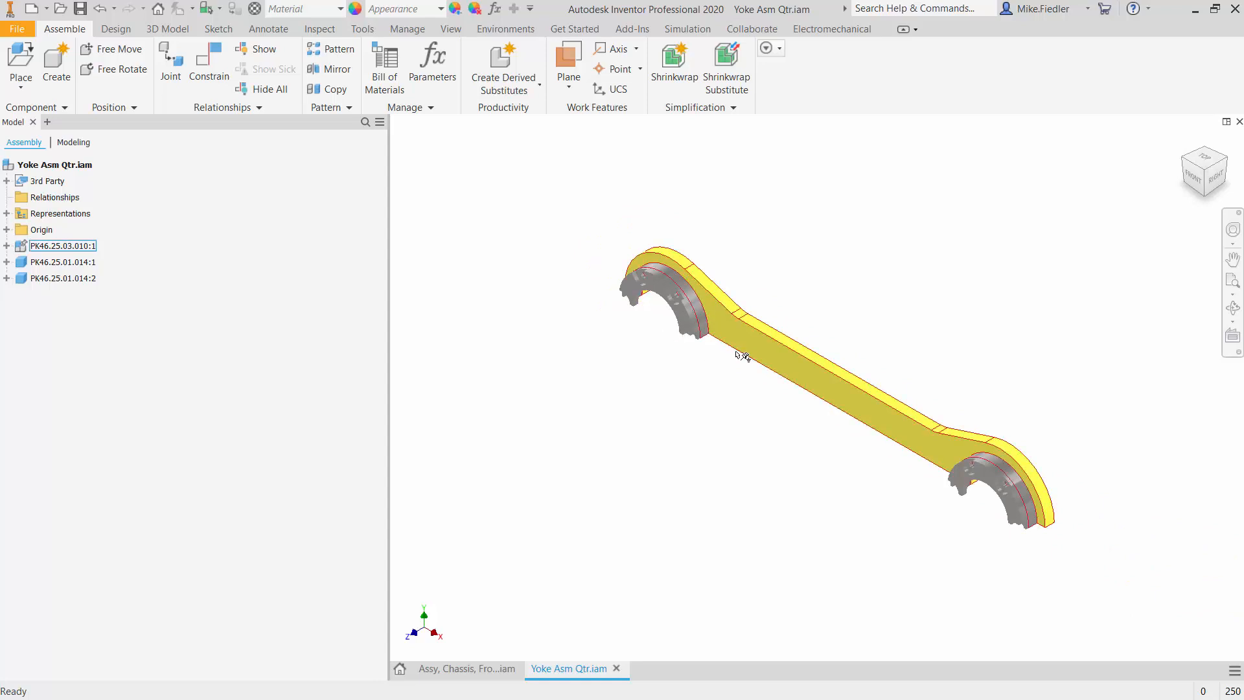
{"action": "mouse_move", "coordinate": [697, 381]}
{"action": "middle_mouse_down", "text": "shift"}
{"action": "mouse_move", "coordinate": [733, 358]}
{"action": "mouse_move", "coordinate": [717, 381]}
{"action": "middle_mouse_up", "text": "shift"}
{"action": "scroll", "coordinate": [588, 291], "scroll_direction": "up", "scroll_amount": 5}
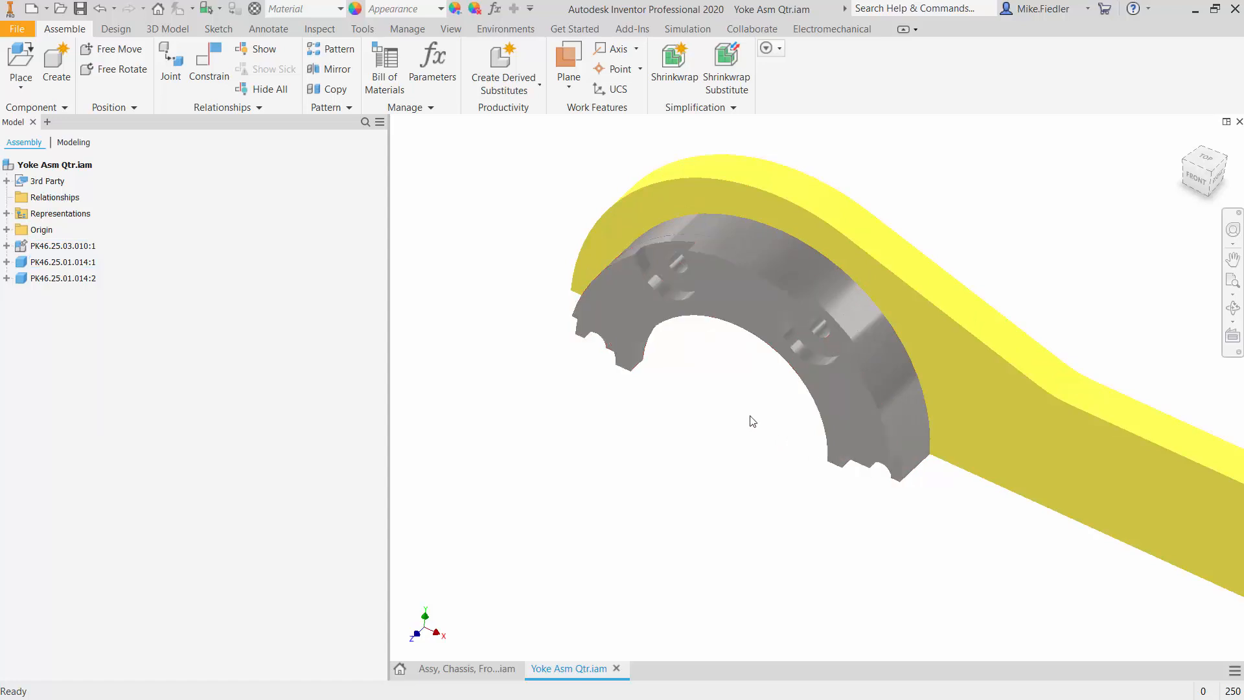
{"action": "scroll", "coordinate": [638, 383], "scroll_direction": "down", "scroll_amount": 3}
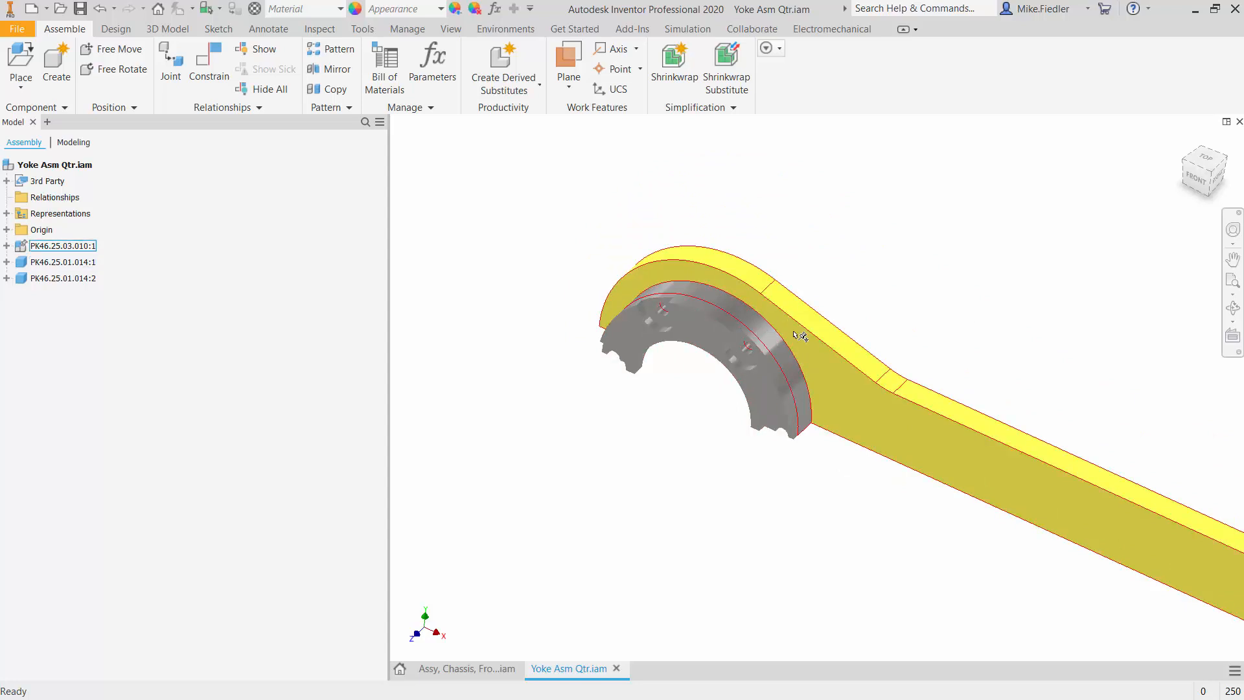
{"action": "scroll", "coordinate": [794, 335], "scroll_direction": "down", "scroll_amount": 5}
{"action": "middle_click_drag", "start_coordinate": [1004, 466], "coordinate": [985, 391], "text": "shift"}
{"action": "scroll", "coordinate": [984, 391], "scroll_direction": "up", "scroll_amount": 6}
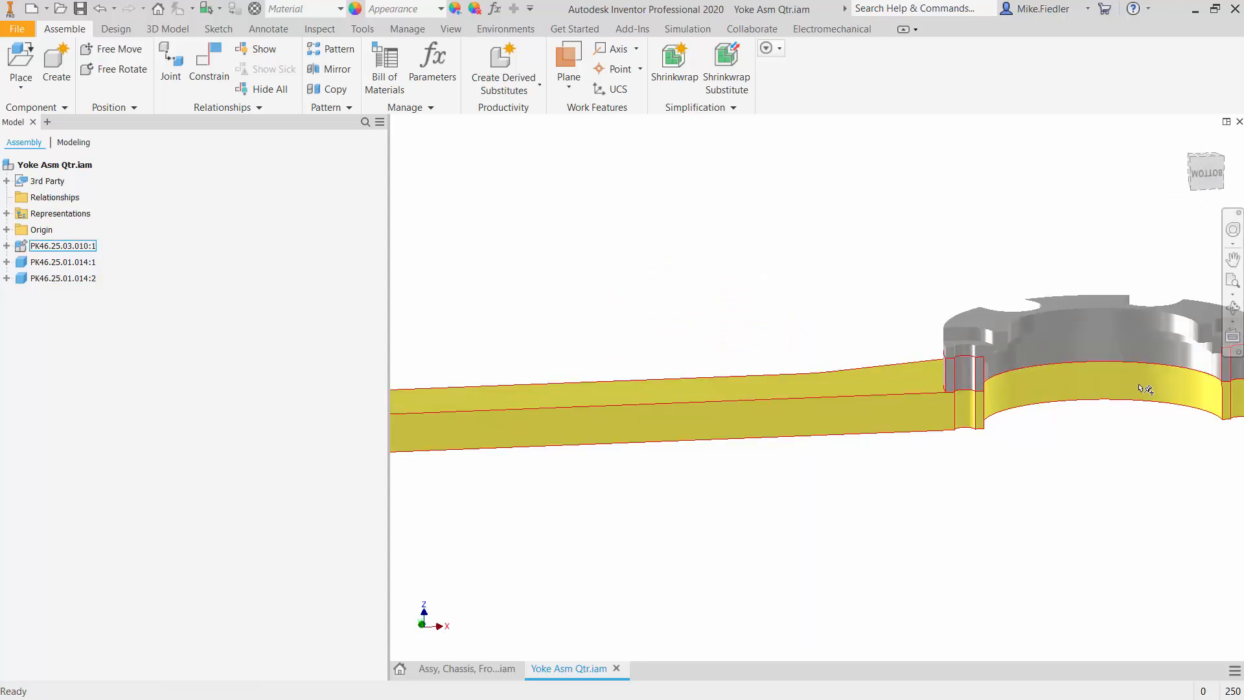
{"action": "scroll", "coordinate": [1144, 389], "scroll_direction": "down", "scroll_amount": 5}
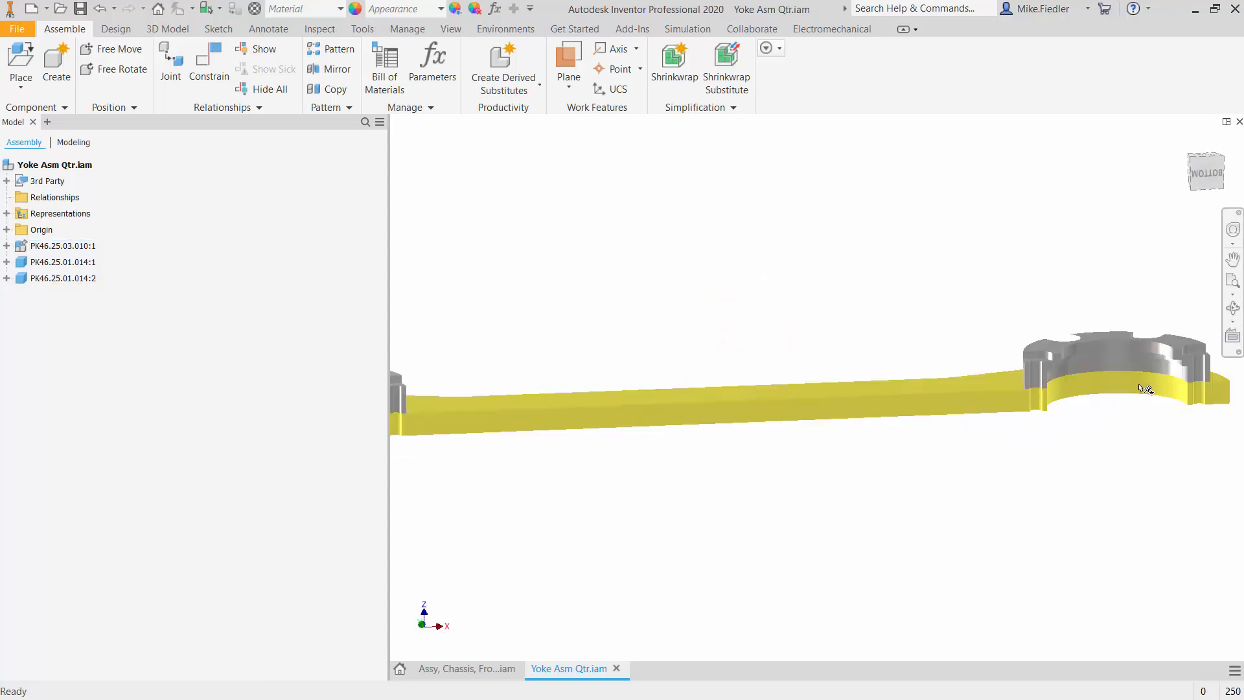
{"action": "middle_click_drag", "start_coordinate": [957, 314], "coordinate": [891, 409], "text": "shift"}
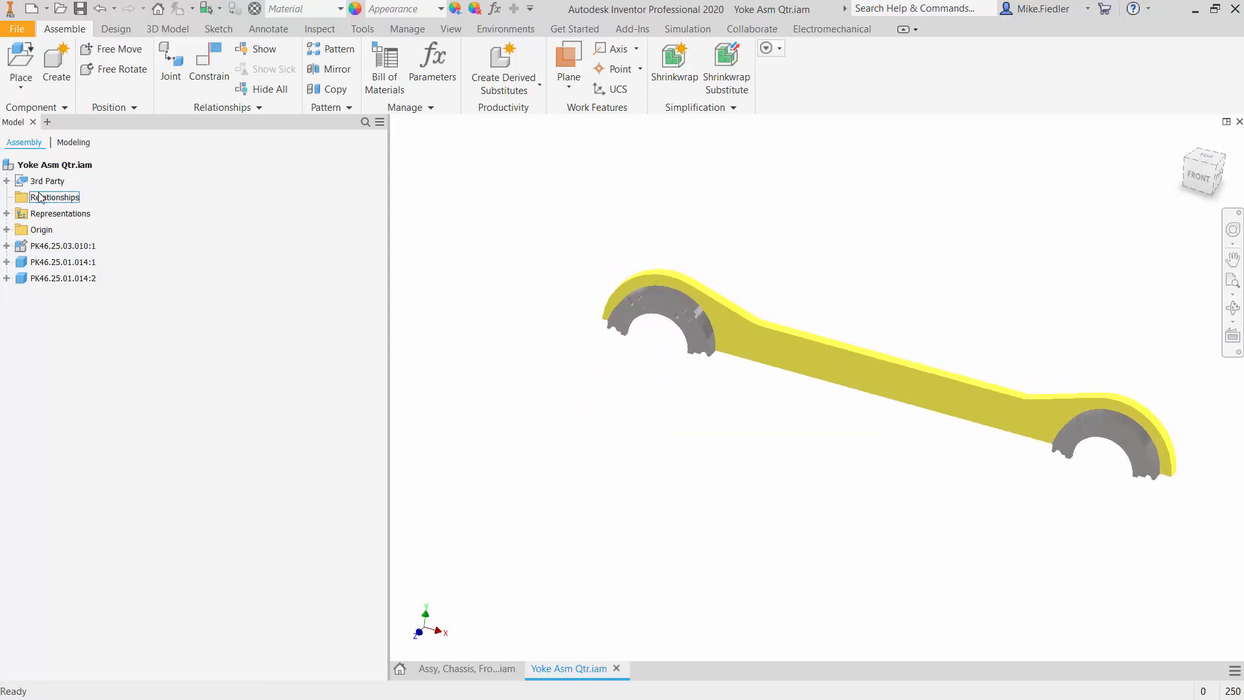
Step: Enter the Autodesk Inventor Nastran environment and expand Solid 1 in the model tree to show its material
{"action": "left_click", "coordinate": [502, 32]}
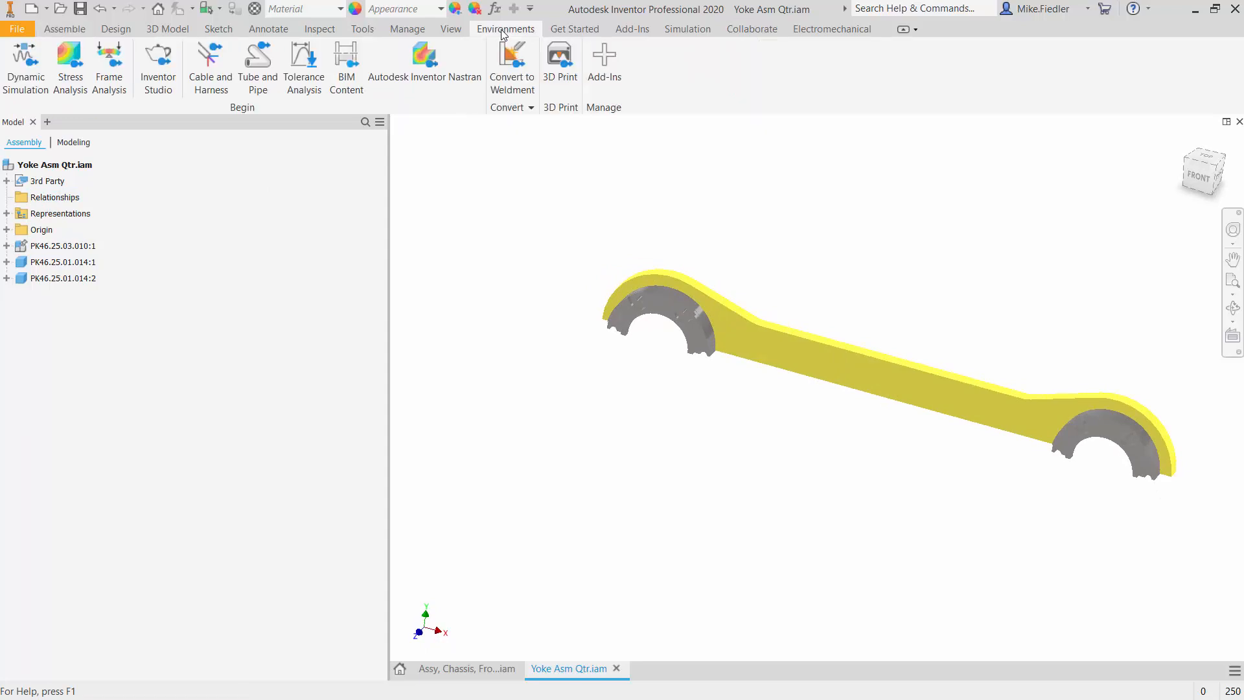
{"action": "left_click", "coordinate": [434, 75]}
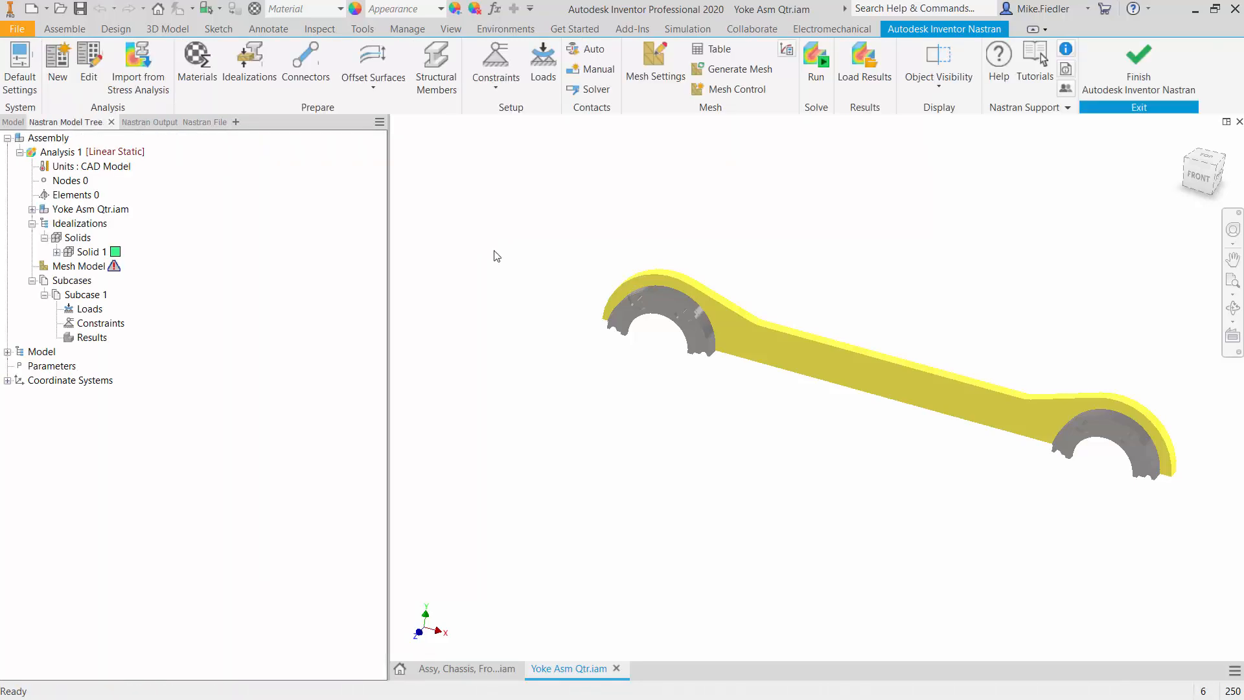
{"action": "left_click", "coordinate": [56, 252]}
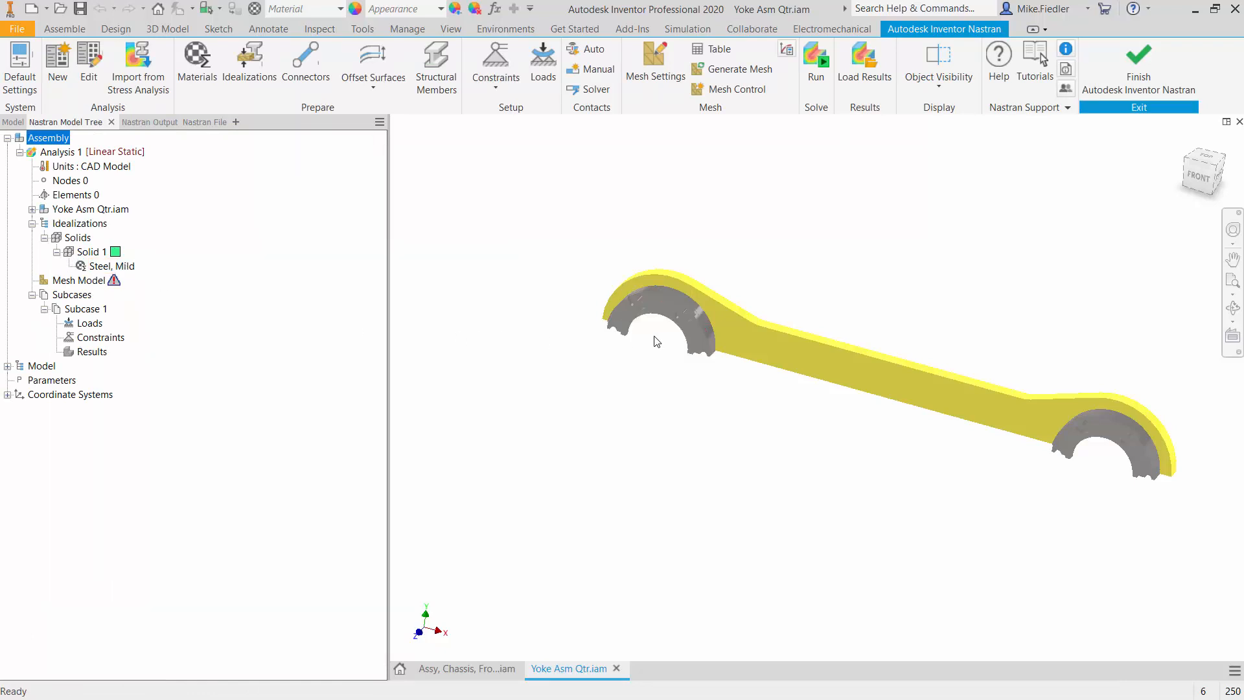
Step: Inspect the ring at one end of the yoke and review the general Nastran default settings, leaving them as they are
{"action": "scroll", "coordinate": [674, 324], "scroll_direction": "up", "scroll_amount": 3}
{"action": "scroll", "coordinate": [672, 317], "scroll_direction": "up", "scroll_amount": 3}
{"action": "scroll", "coordinate": [672, 317], "scroll_direction": "down", "scroll_amount": 1}
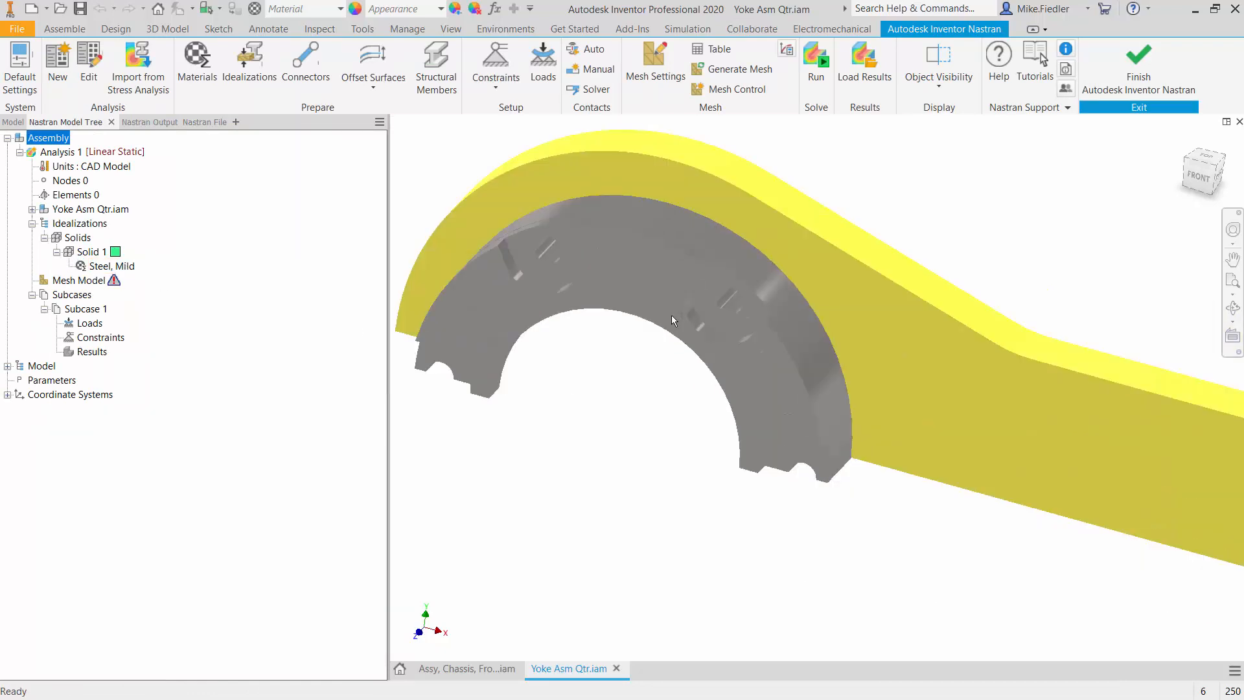
{"action": "scroll", "coordinate": [671, 315], "scroll_direction": "down", "scroll_amount": 2}
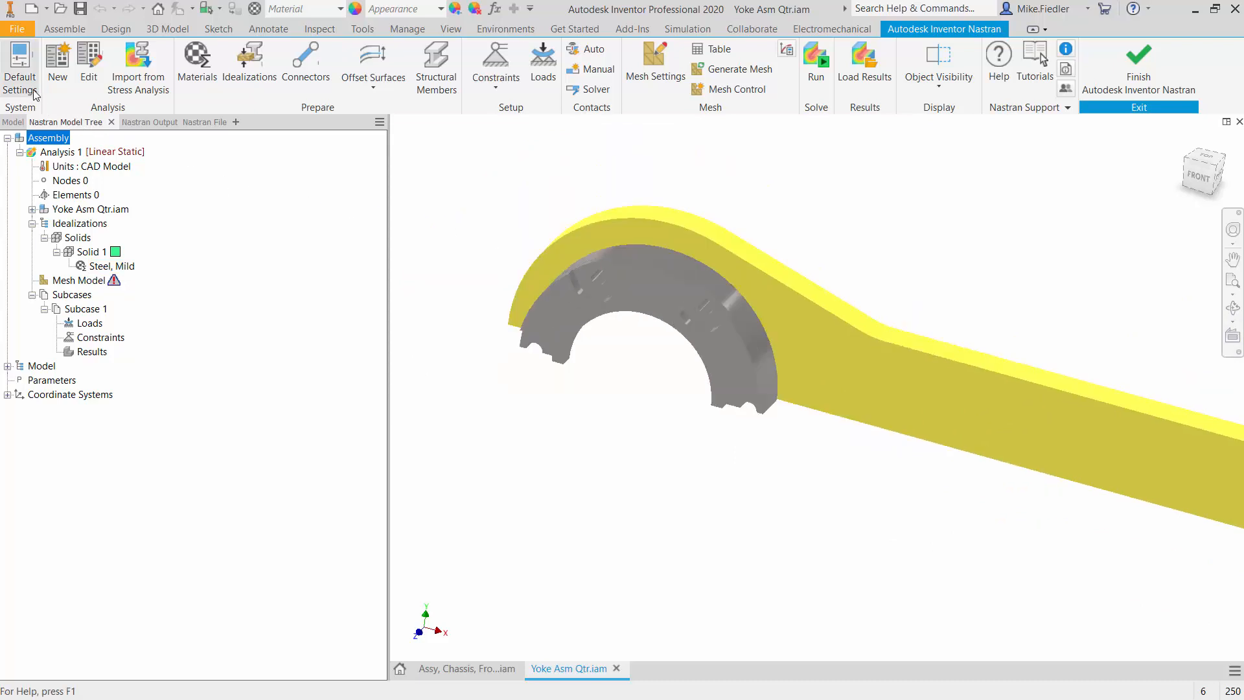
{"action": "left_click", "coordinate": [20, 71]}
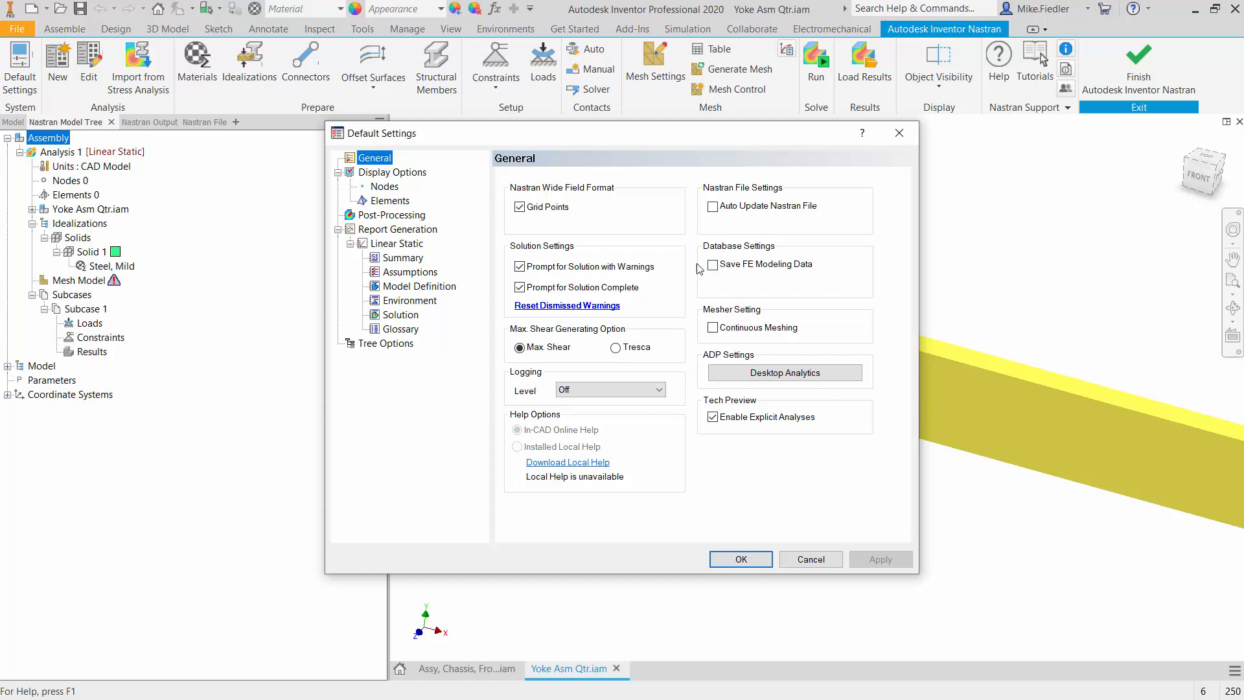
{"action": "left_click", "coordinate": [740, 559]}
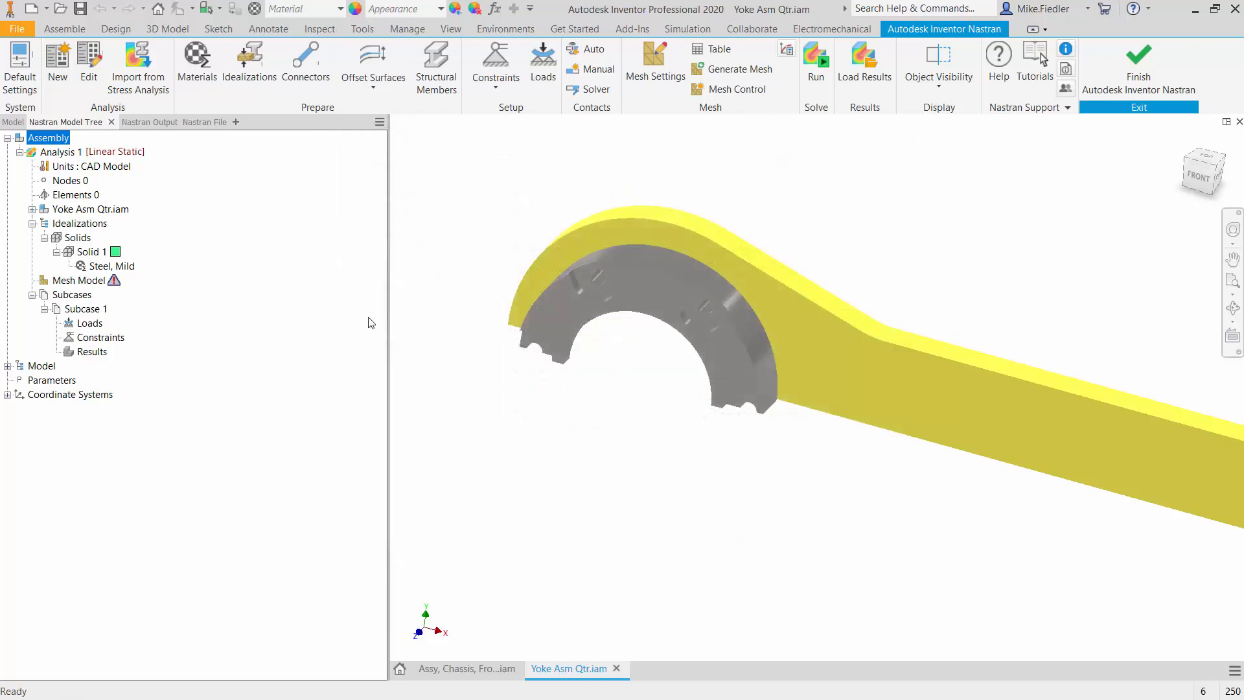
Step: Review the contact options of Analysis 1, including the available contact types, and accept them with Bonded kept
{"action": "double_click", "coordinate": [56, 155]}
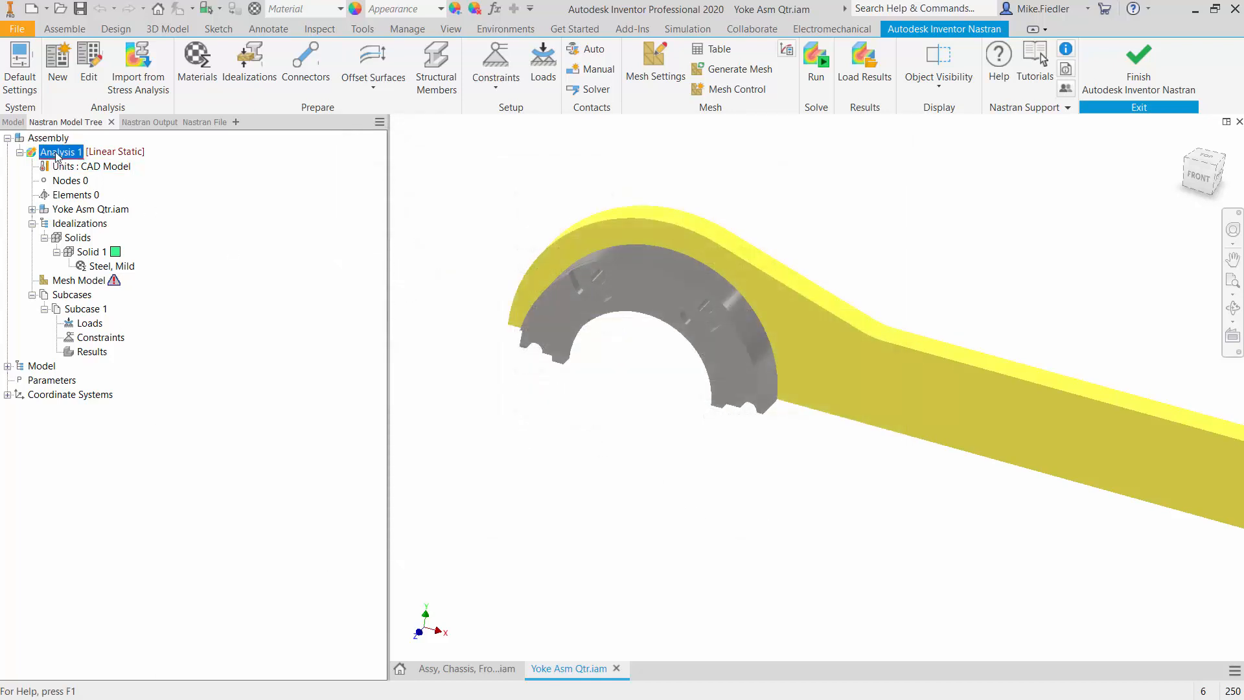
{"action": "left_click_drag", "start_coordinate": [288, 424], "coordinate": [387, 206]}
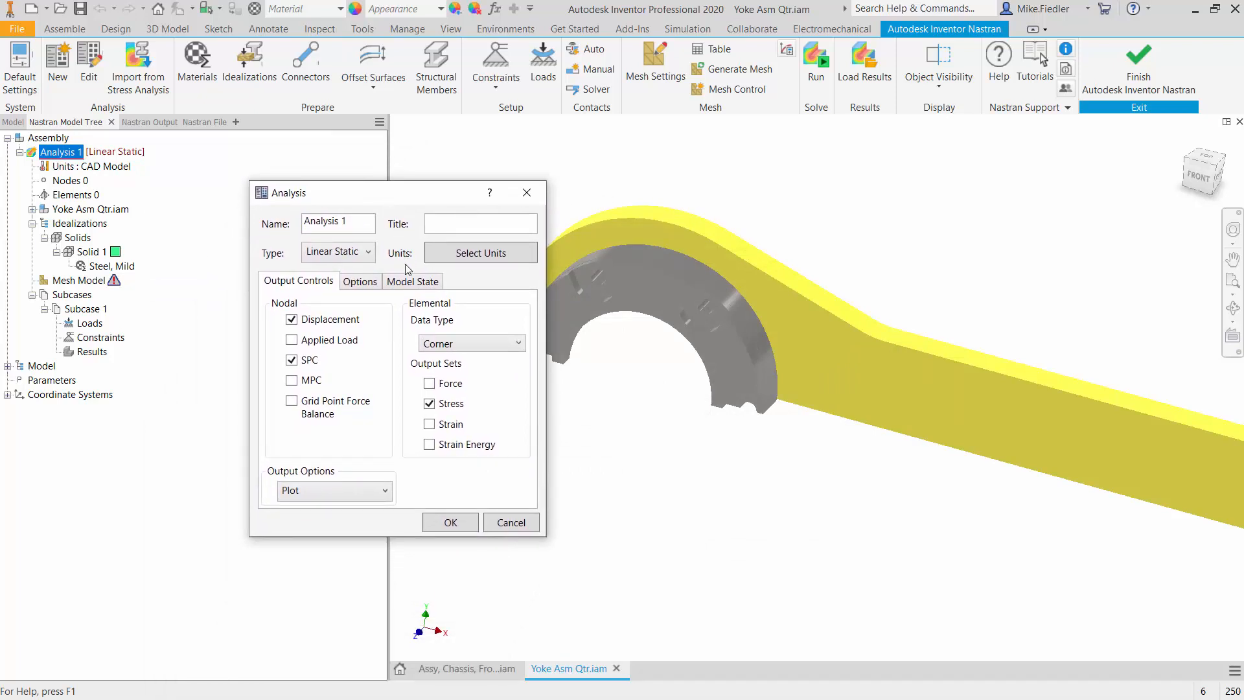
{"action": "left_click", "coordinate": [360, 282]}
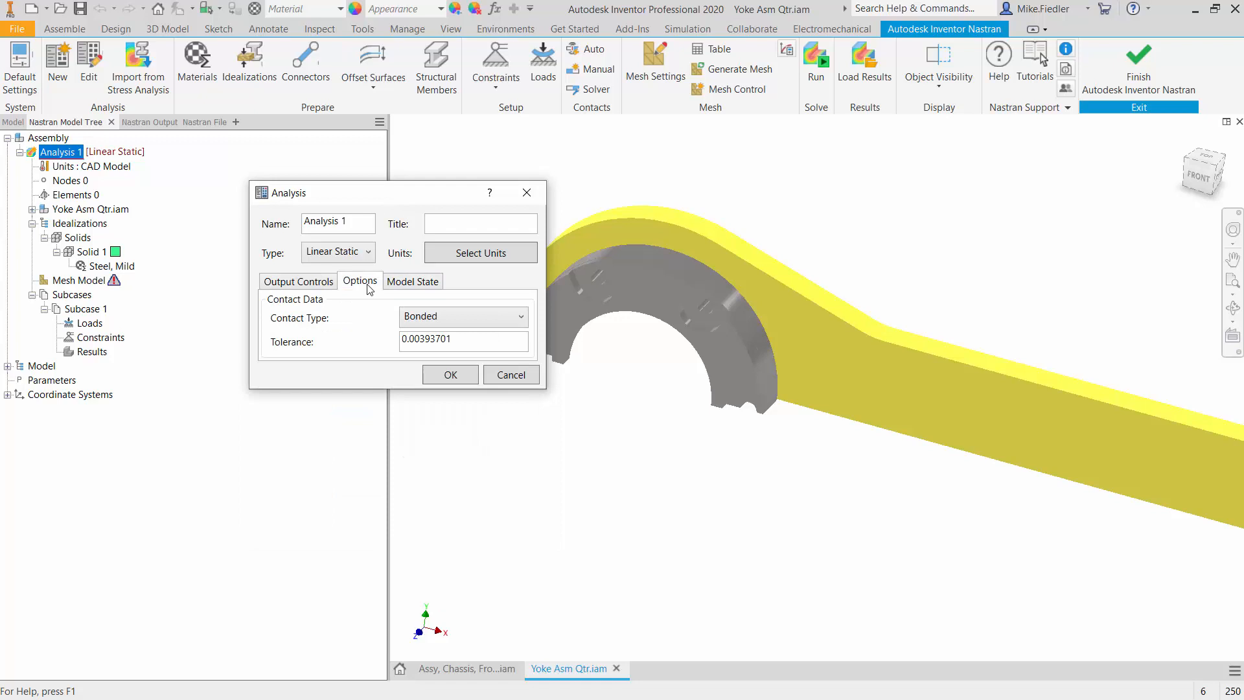
{"action": "left_click", "coordinate": [464, 317]}
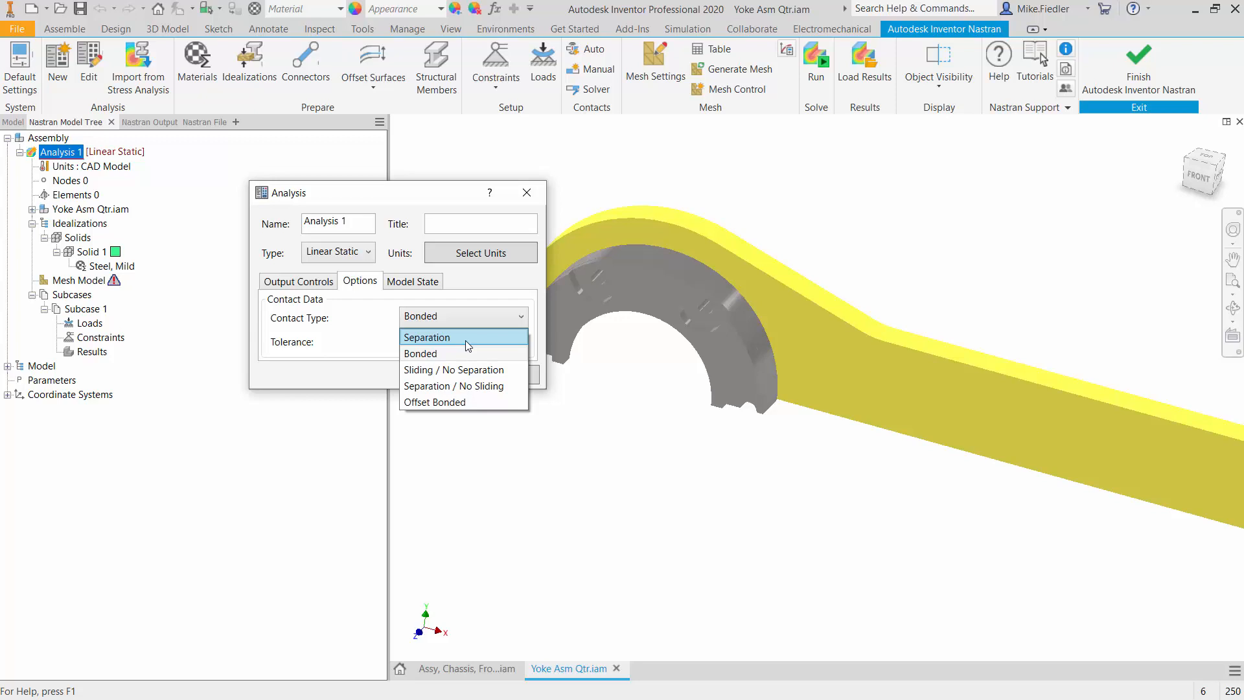
{"action": "left_click", "coordinate": [434, 318]}
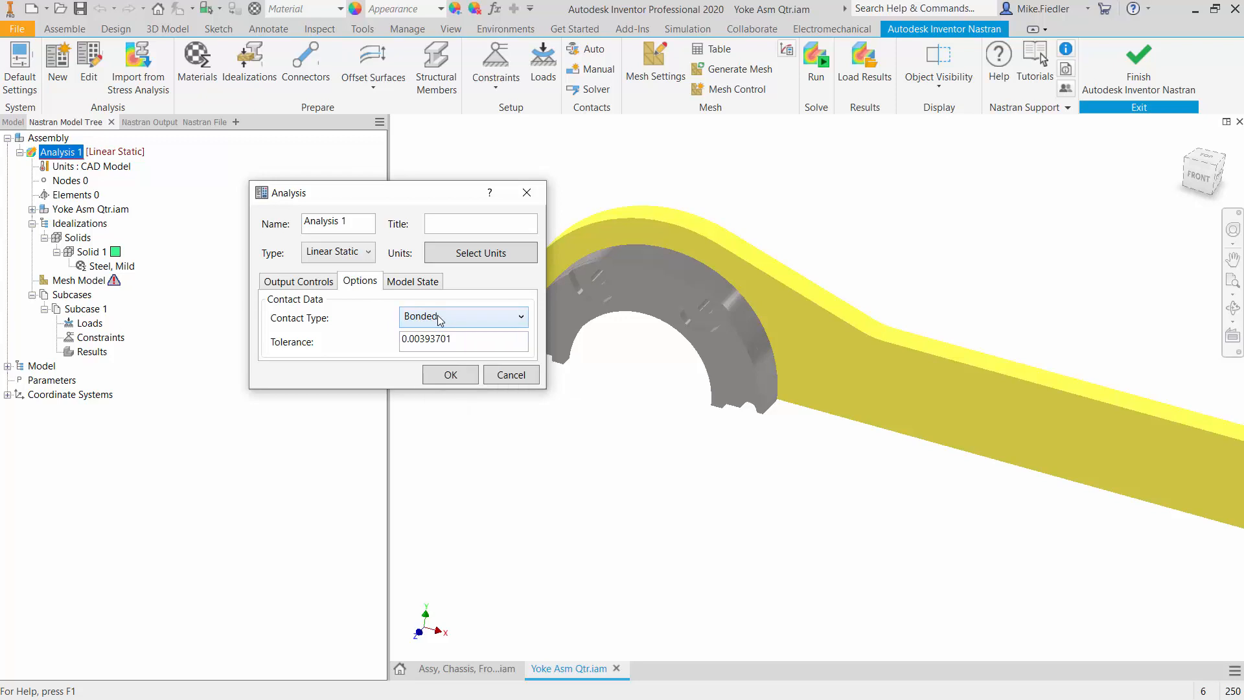
{"action": "left_click", "coordinate": [451, 375]}
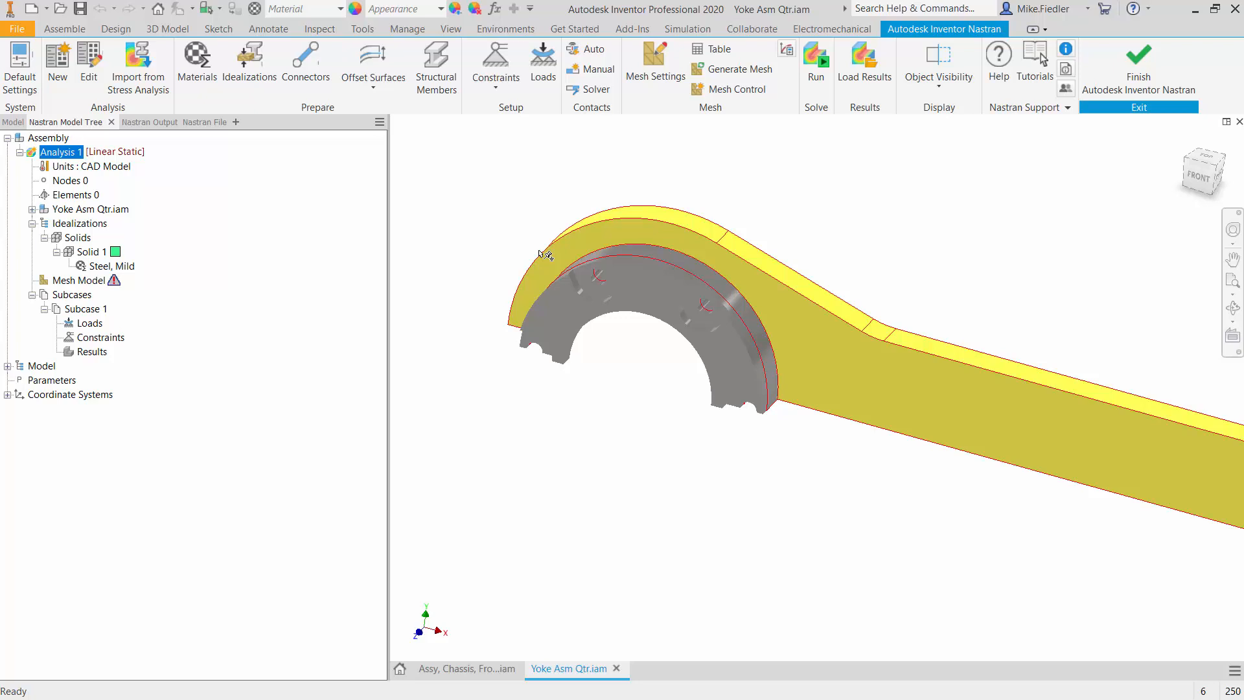
Step: Add a structural constraint named Fixed, with all degrees of freedom fixed, to the four bolt-seat faces on one end's ring
{"action": "scroll", "coordinate": [542, 343], "scroll_direction": "up", "scroll_amount": 5}
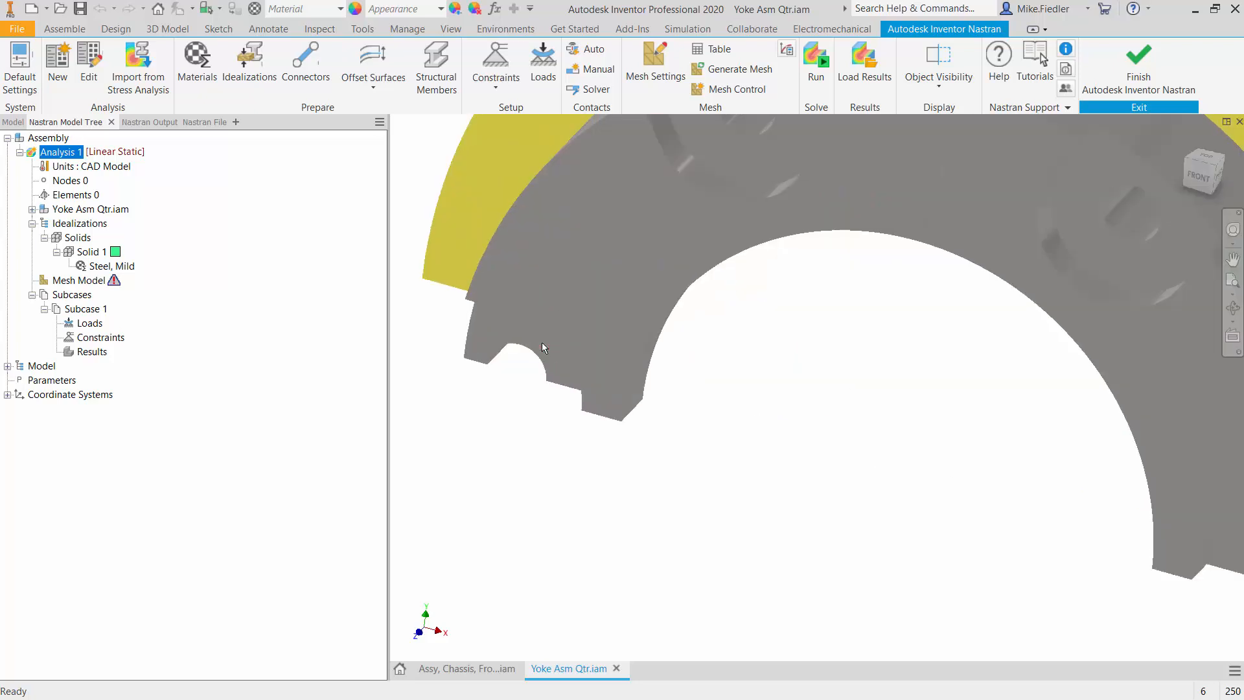
{"action": "scroll", "coordinate": [545, 341], "scroll_direction": "down", "scroll_amount": 2}
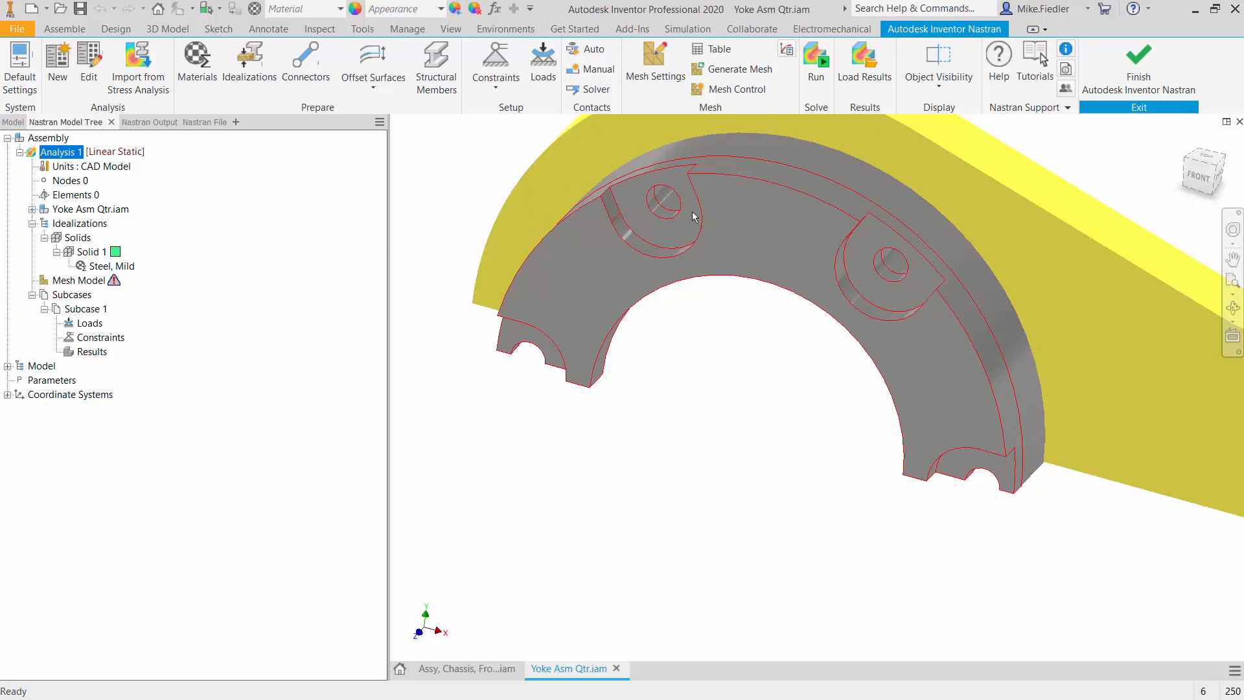
{"action": "left_click", "coordinate": [496, 59]}
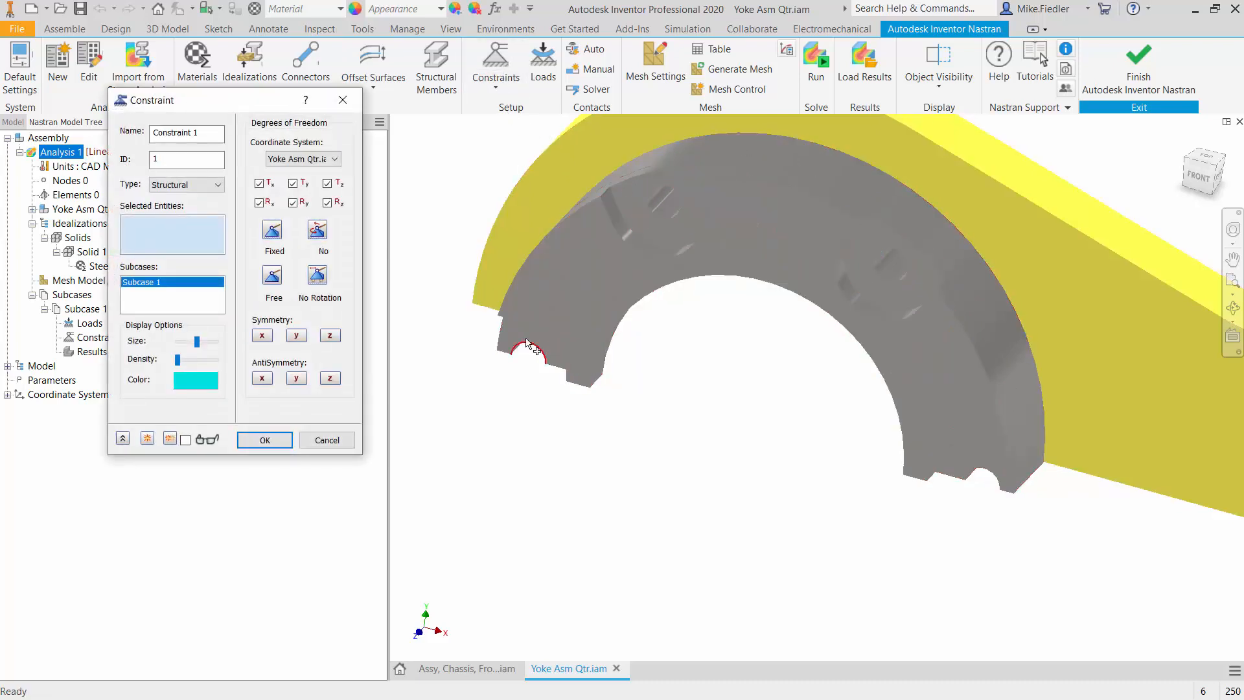
{"action": "left_click", "coordinate": [528, 347]}
{"action": "left_click", "coordinate": [687, 214]}
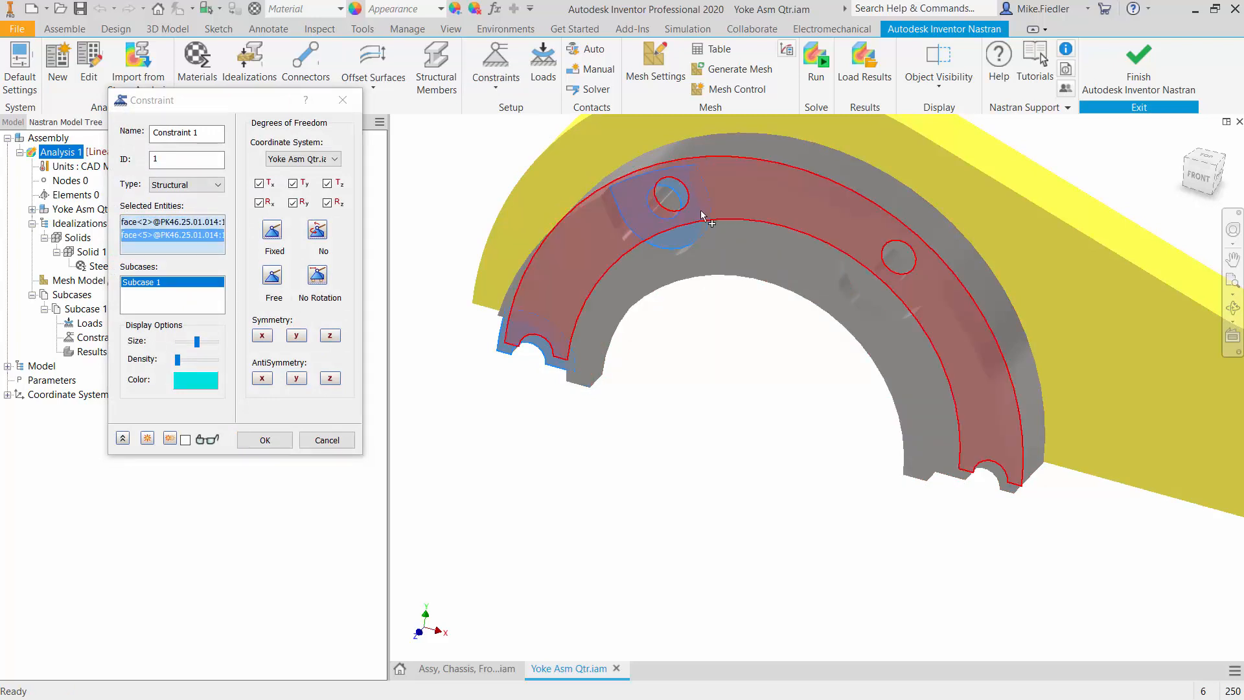
{"action": "left_click", "coordinate": [905, 295]}
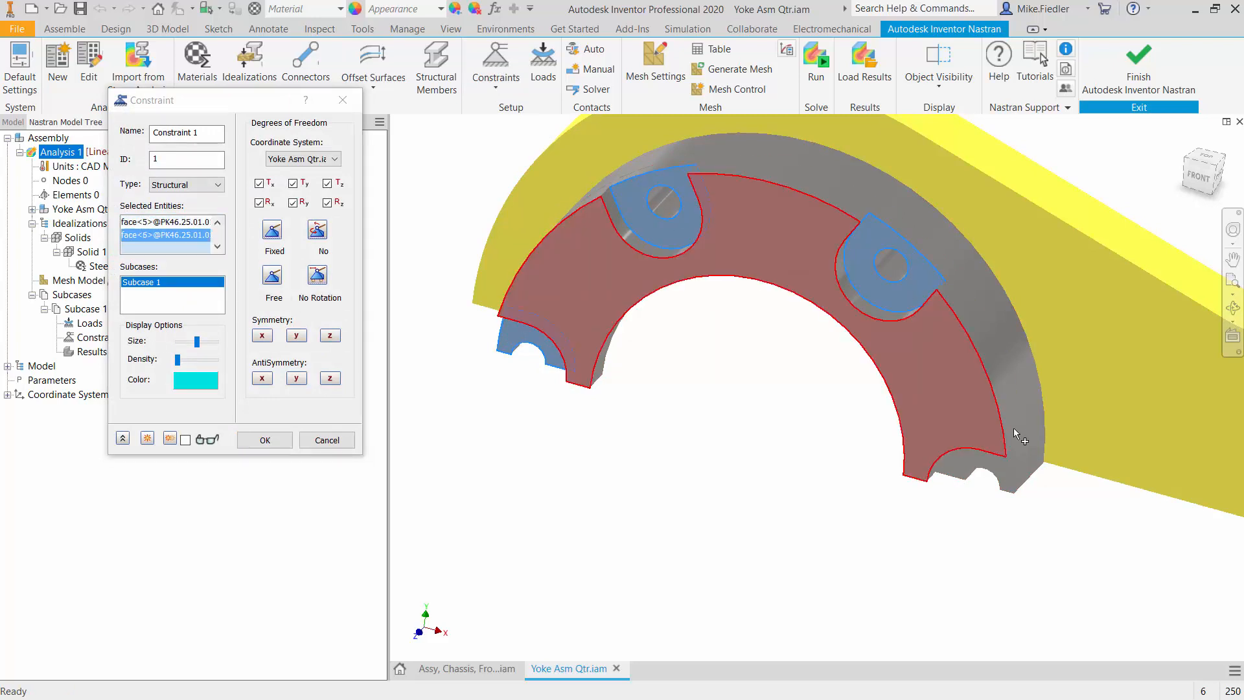
{"action": "left_click", "coordinate": [968, 467]}
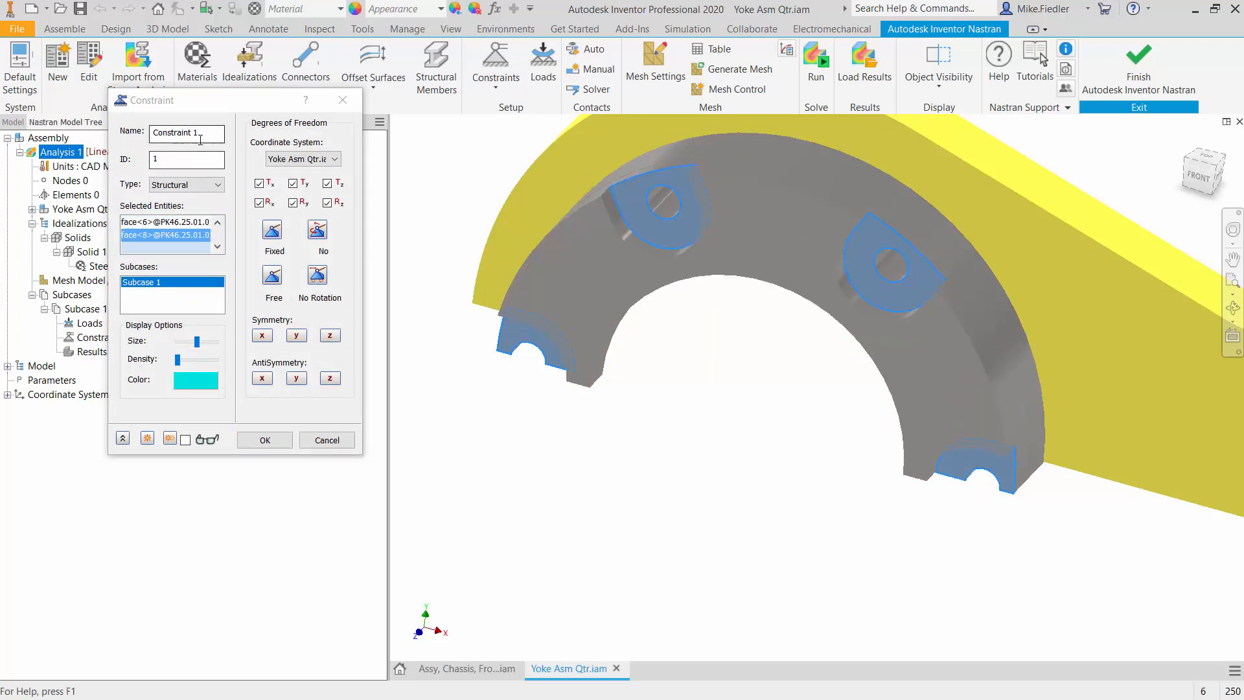
{"action": "left_click_drag", "start_coordinate": [205, 138], "coordinate": [2, 109]}
{"action": "type", "text": "Fixed"}
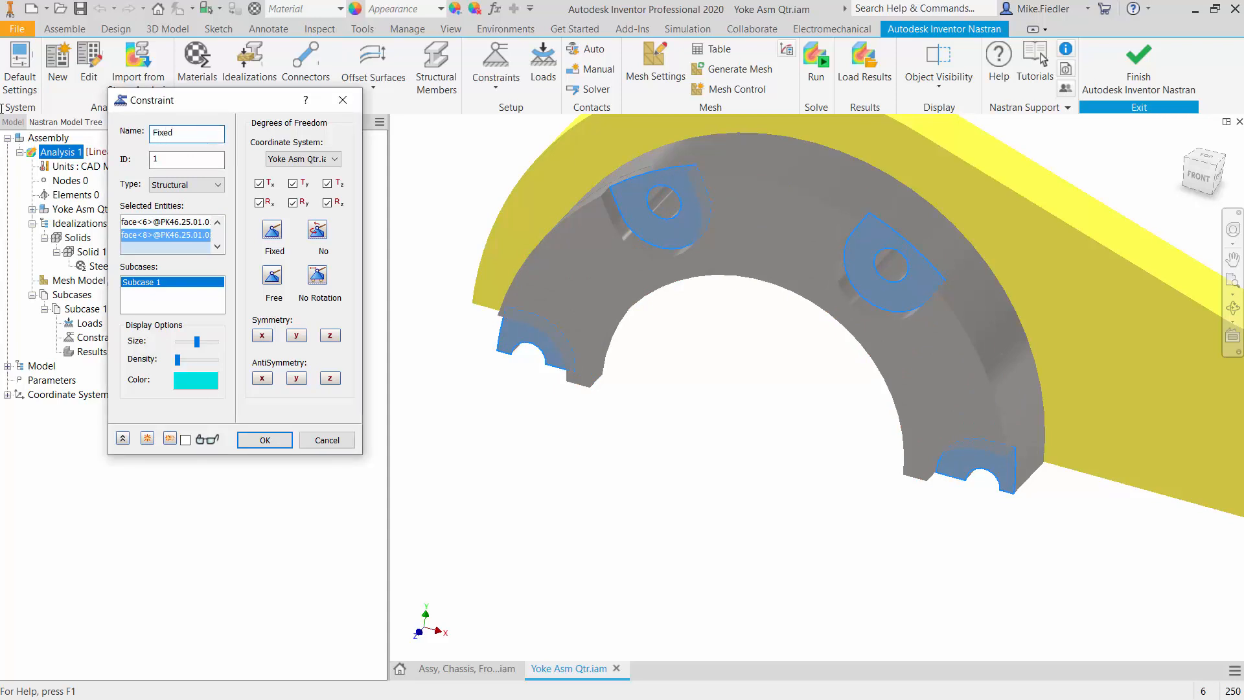
{"action": "left_click", "coordinate": [265, 440]}
Step: Start a second structural constraint named Y symm and apply the Y symmetry degrees of freedom, viewing the cut faces from below
{"action": "scroll", "coordinate": [717, 416], "scroll_direction": "down", "scroll_amount": 4}
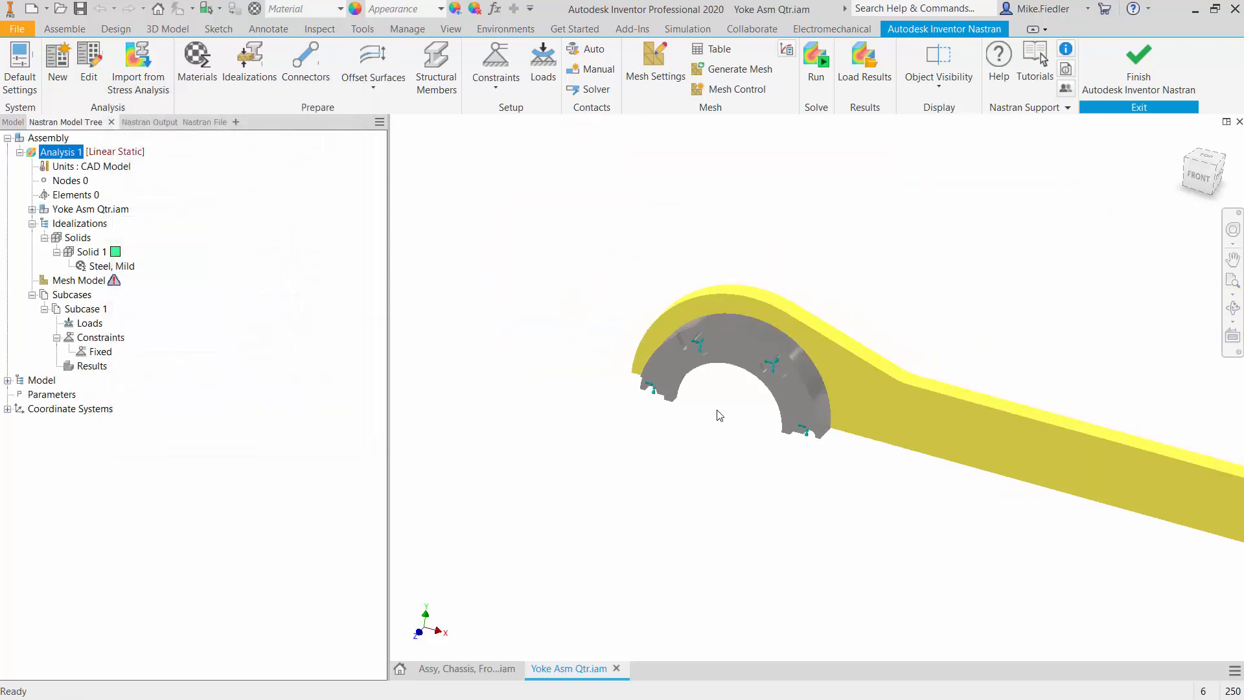
{"action": "scroll", "coordinate": [736, 436], "scroll_direction": "down", "scroll_amount": 4}
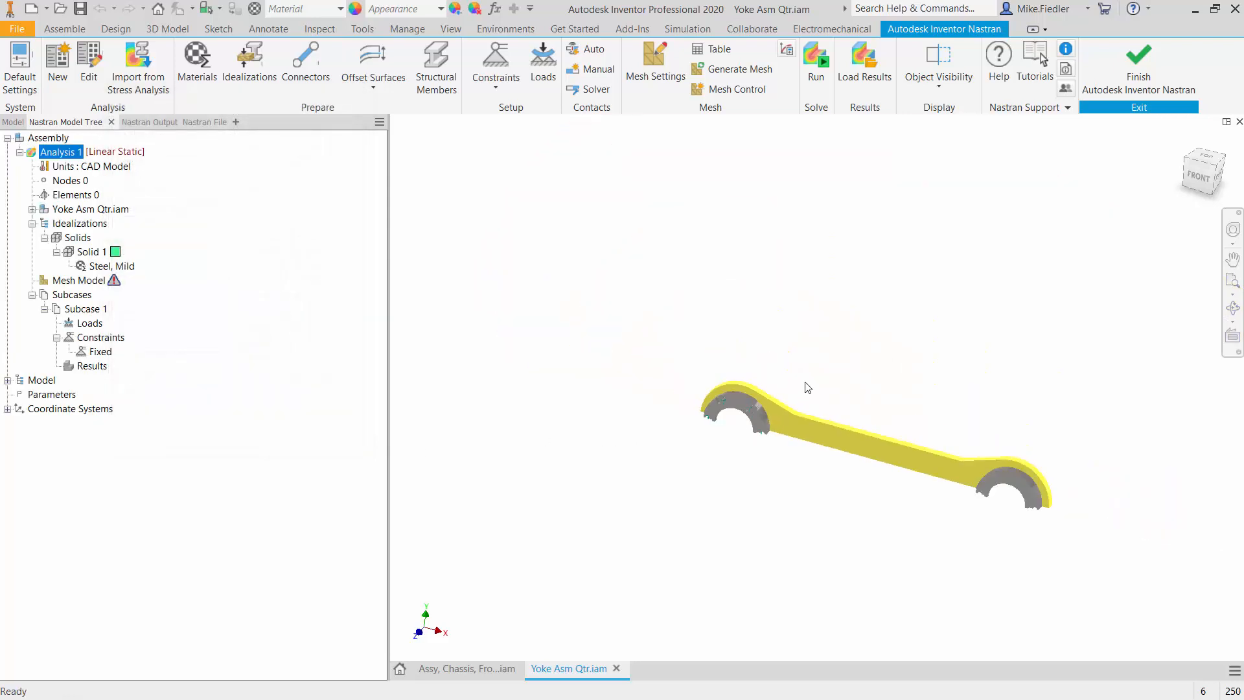
{"action": "scroll", "coordinate": [808, 395], "scroll_direction": "up", "scroll_amount": 3}
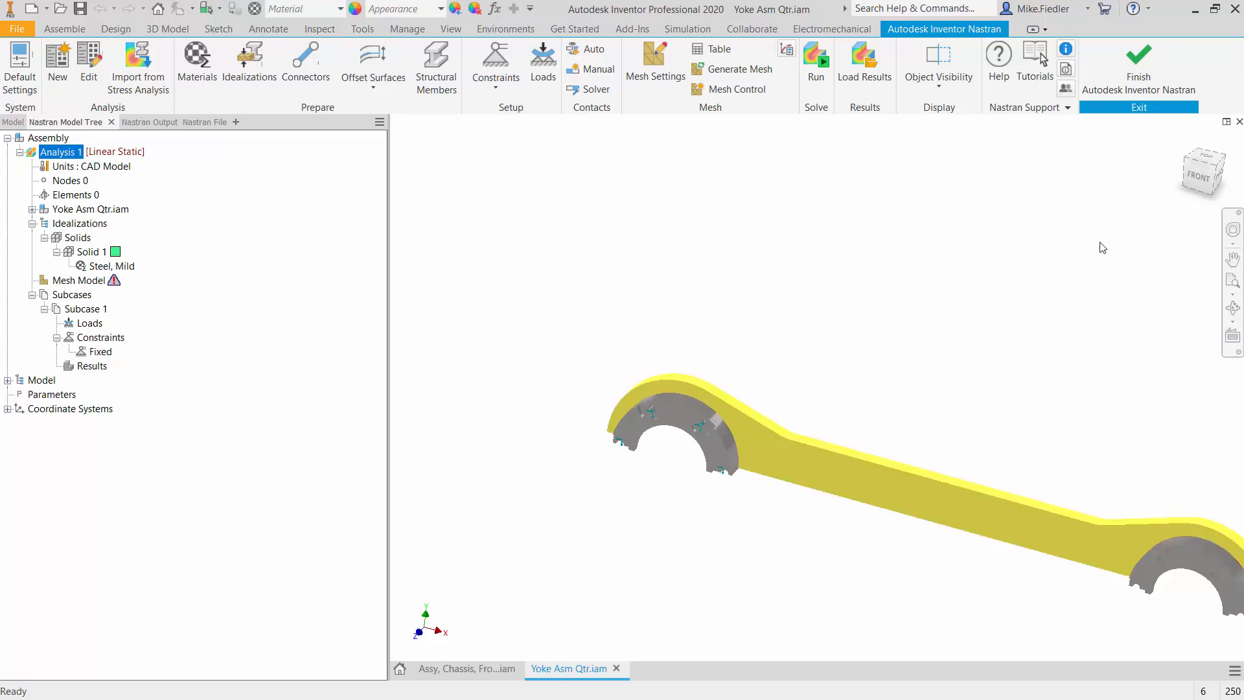
{"action": "left_click", "coordinate": [1214, 189]}
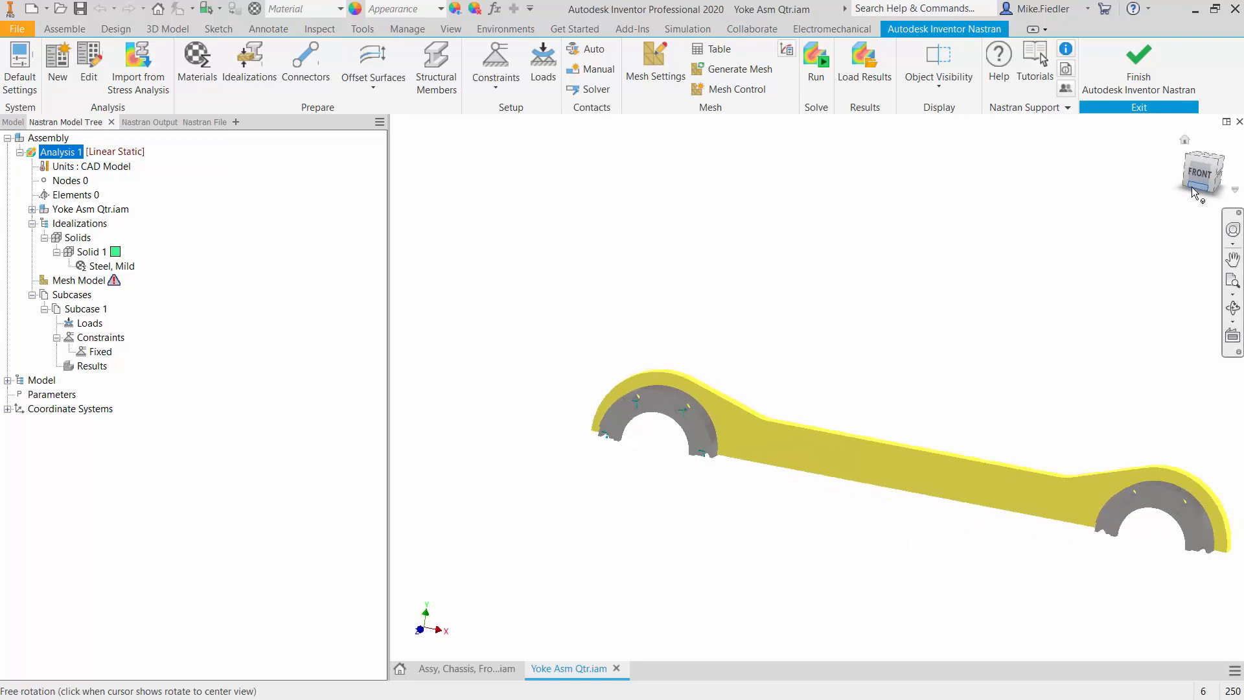
{"action": "scroll", "coordinate": [511, 405], "scroll_direction": "up", "scroll_amount": 5}
{"action": "scroll", "coordinate": [544, 401], "scroll_direction": "up", "scroll_amount": 3}
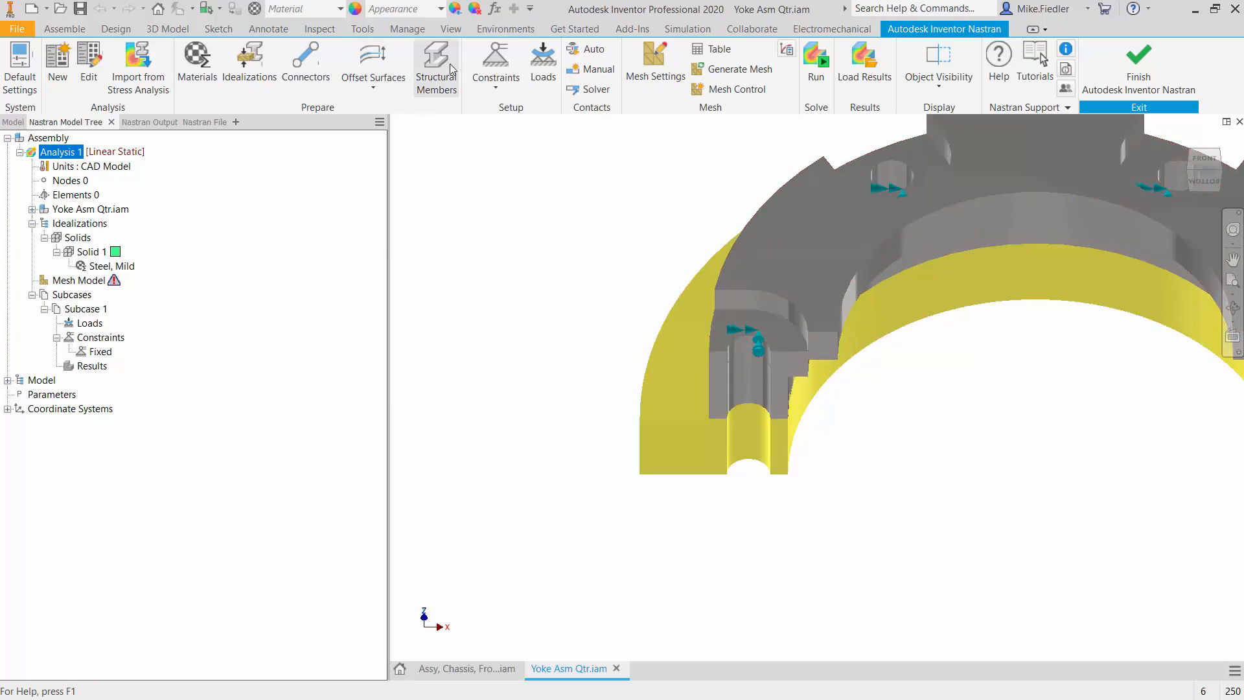
{"action": "left_click", "coordinate": [494, 63]}
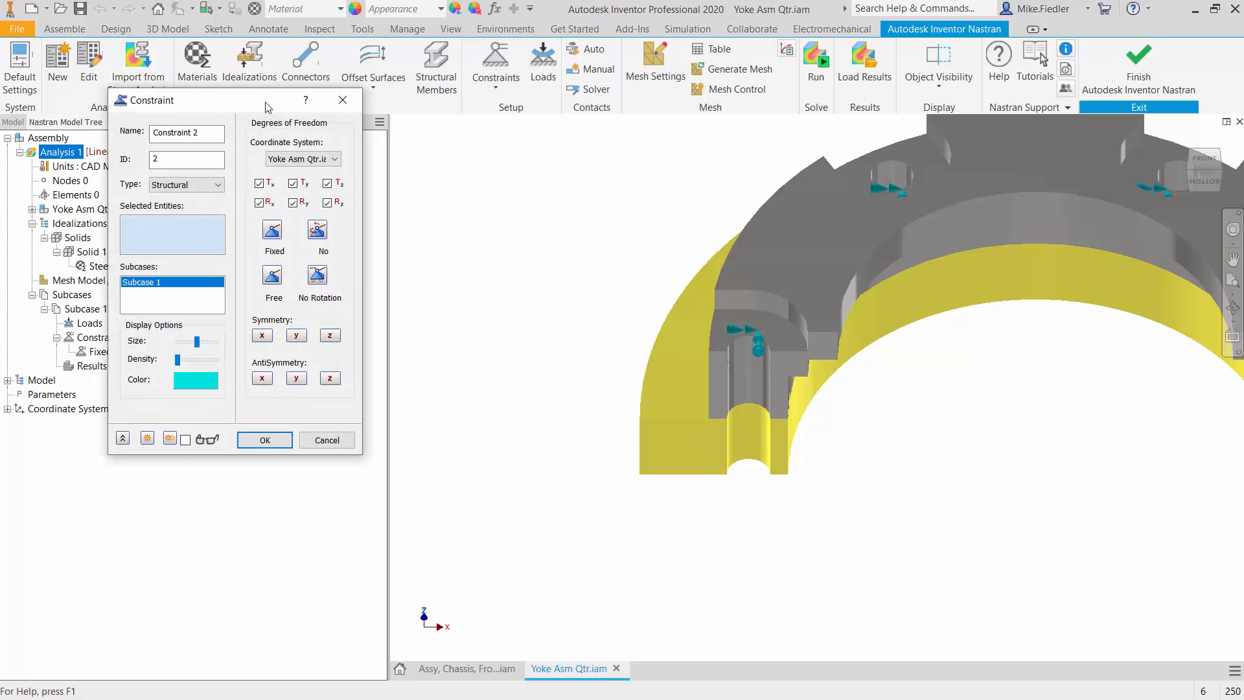
{"action": "triple_click", "coordinate": [225, 164]}
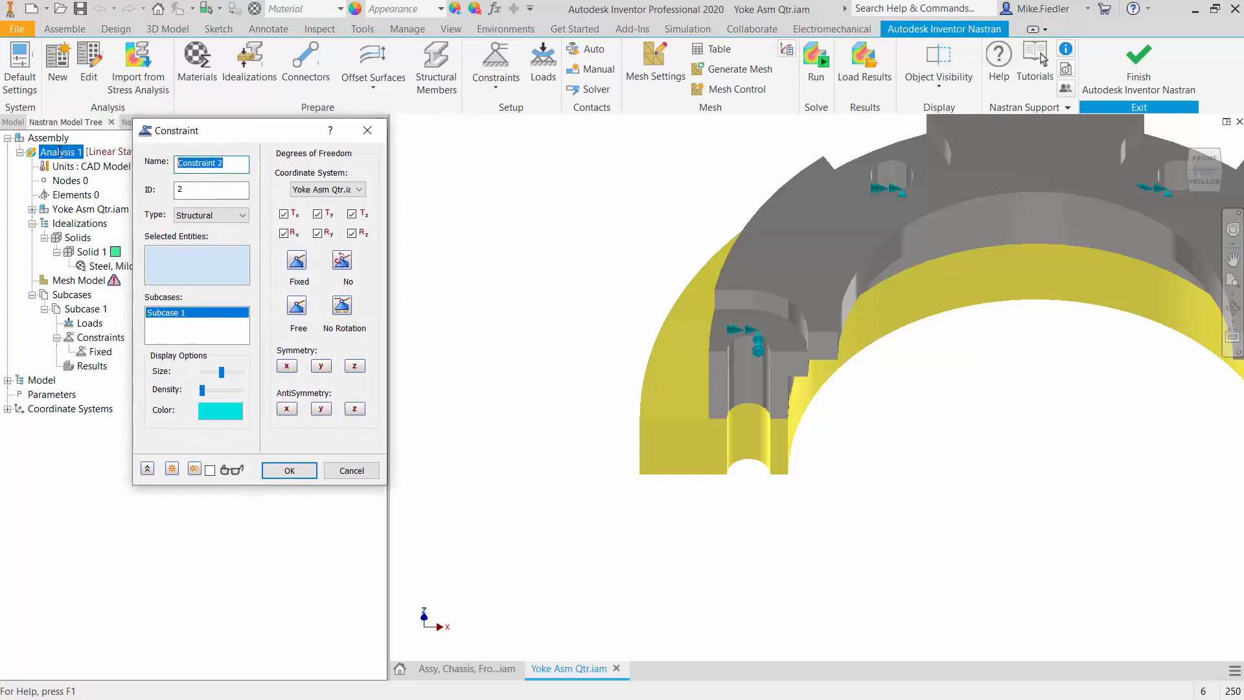
{"action": "type", "text": "Y"}
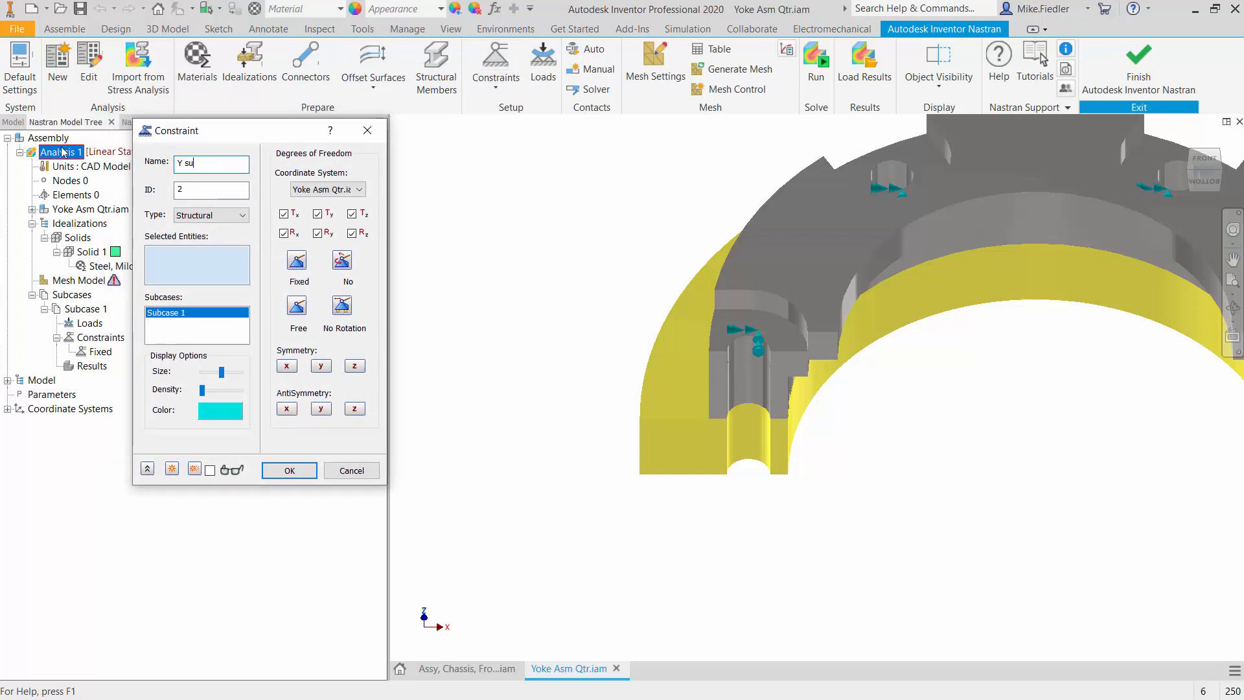
{"action": "type", "text": " su"}
{"action": "key", "text": "BackSpace"}
{"action": "left_click", "coordinate": [319, 368]}
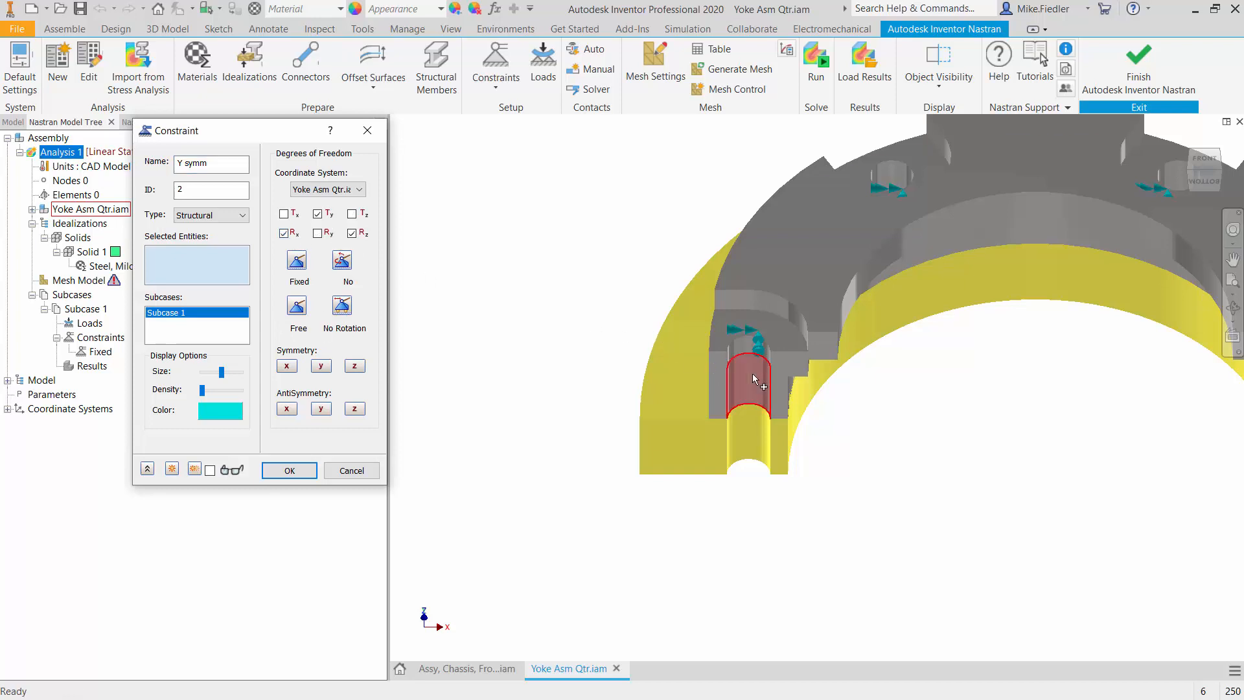
Step: Add the ring and yoke cut faces around the outer bolt hole at the fixed end to the Y symm constraint
{"action": "left_click", "coordinate": [719, 361]}
{"action": "left_click", "coordinate": [719, 385]}
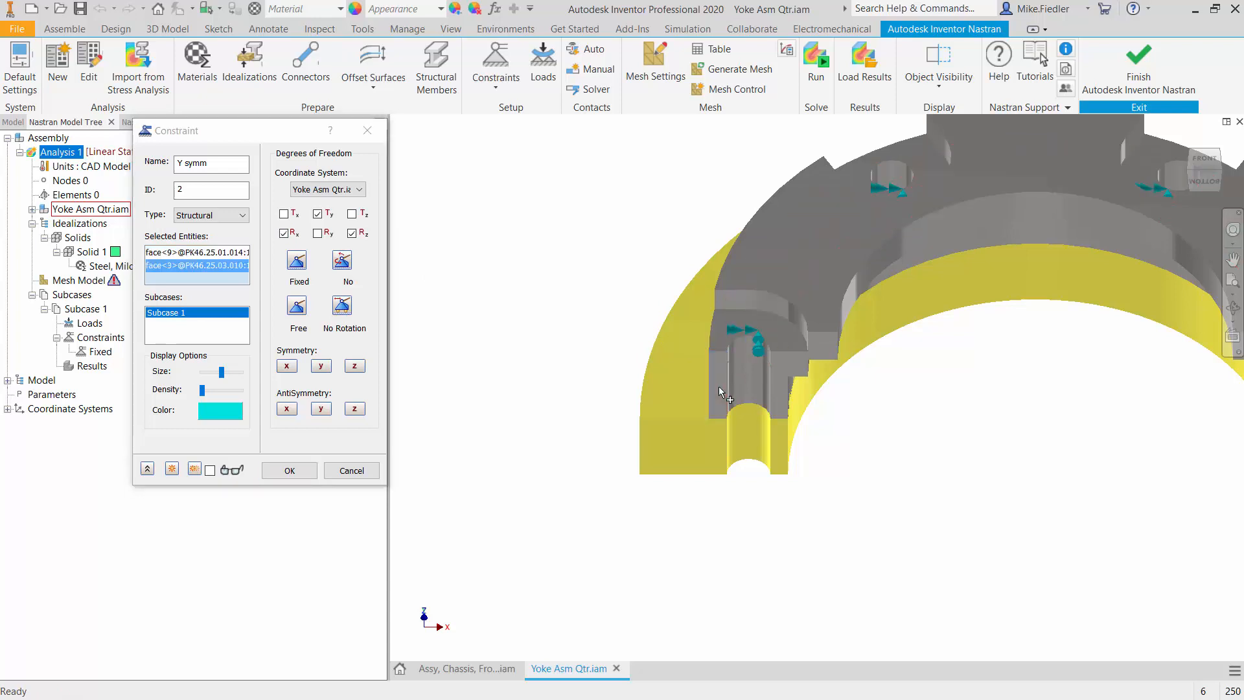
{"action": "left_click", "coordinate": [700, 441]}
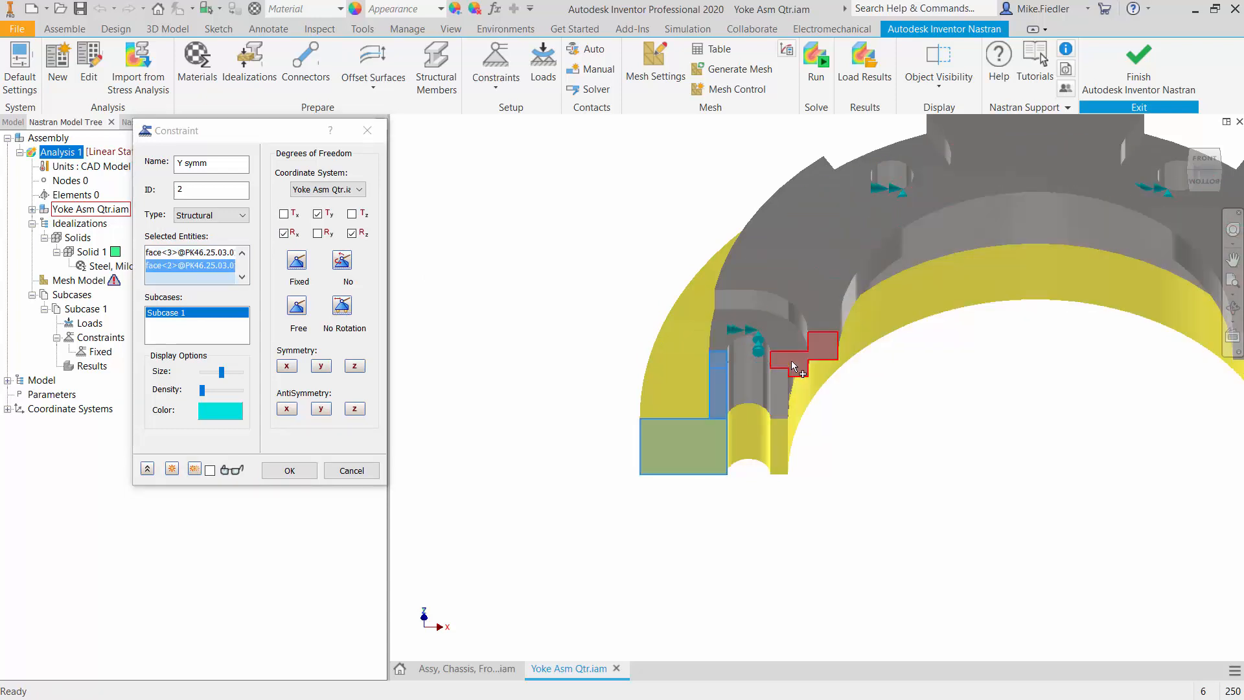
{"action": "left_click", "coordinate": [794, 359]}
{"action": "left_click", "coordinate": [776, 390]}
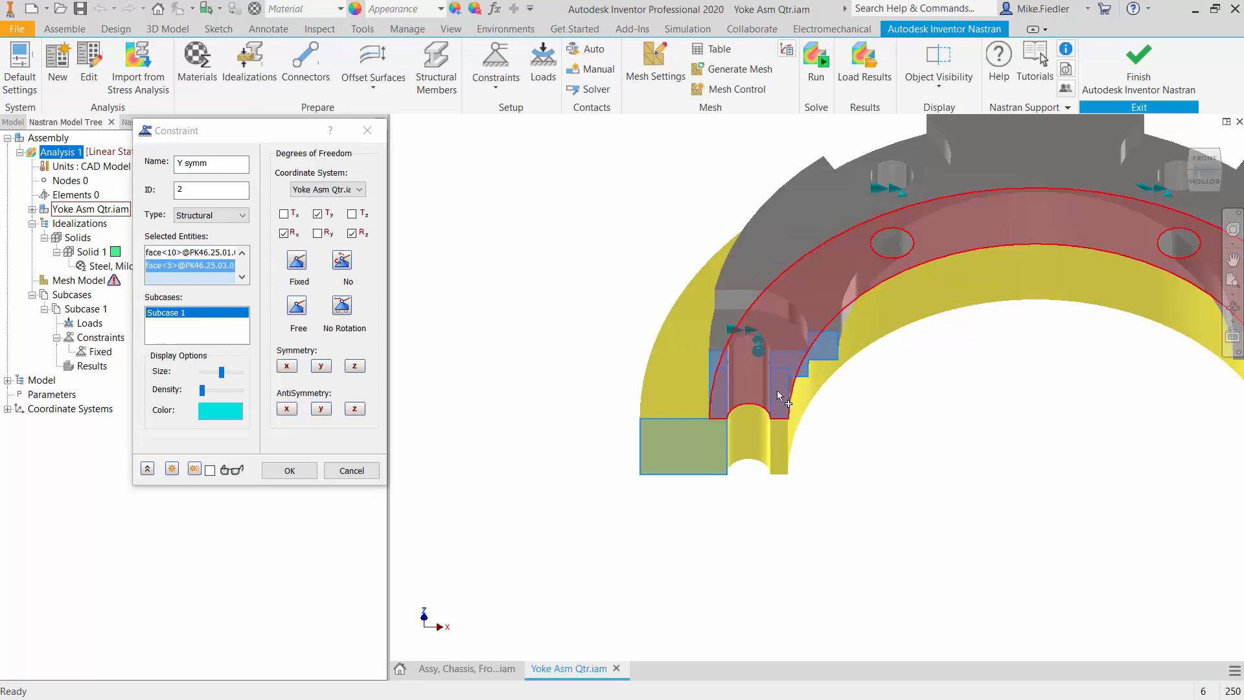
{"action": "left_click", "coordinate": [776, 434]}
Step: Add the cut faces around the inner bolt hole at the fixed end, including the yoke arm's long cut face, to Y symm
{"action": "left_click", "coordinate": [1232, 259]}
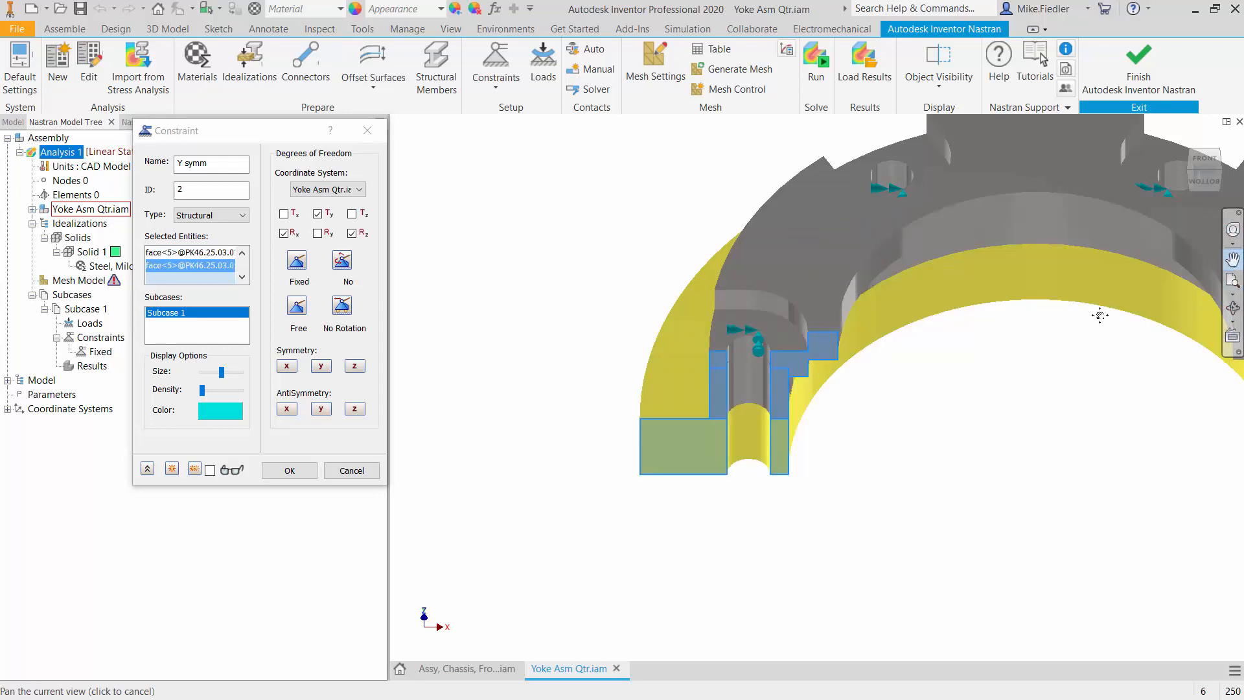
{"action": "left_click_drag", "start_coordinate": [1032, 405], "coordinate": [611, 403]}
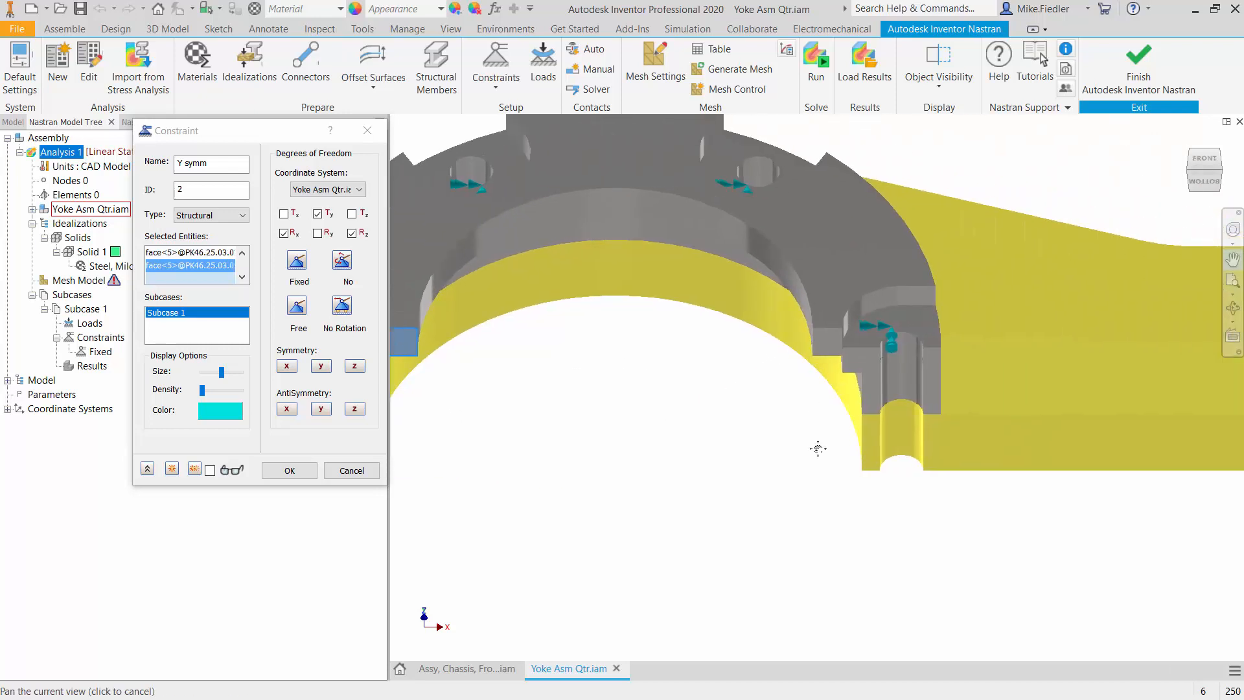
{"action": "key", "text": "Escape"}
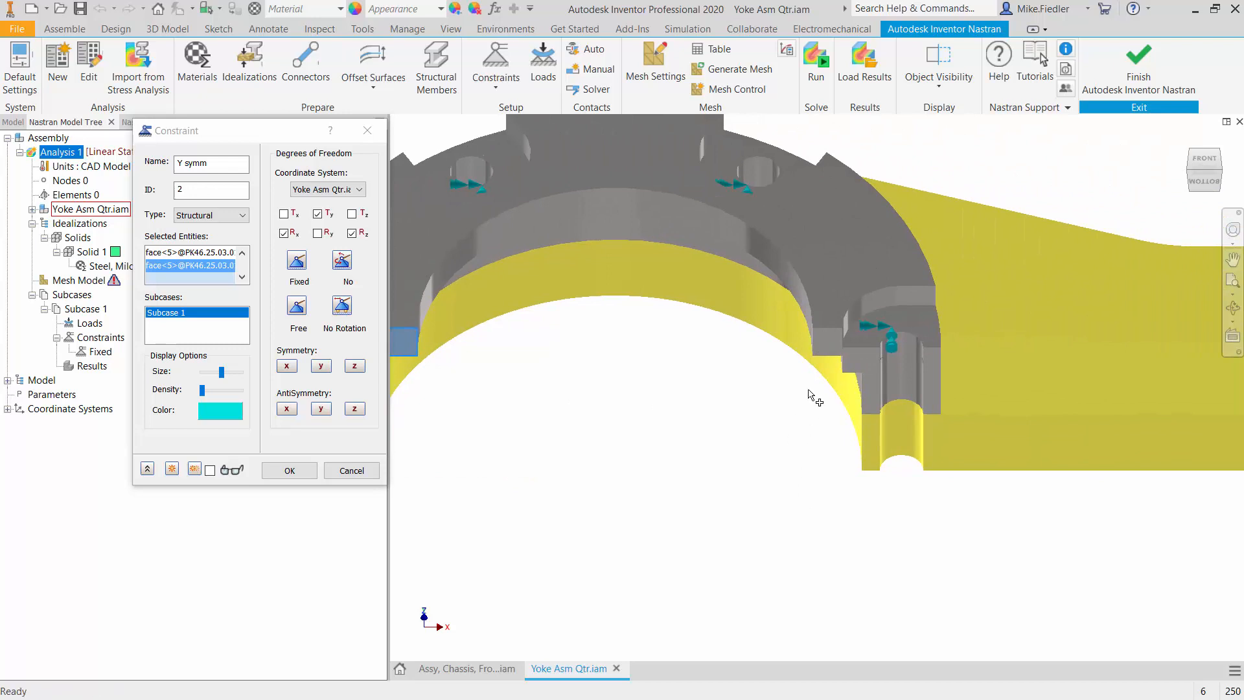
{"action": "left_click", "coordinate": [831, 342]}
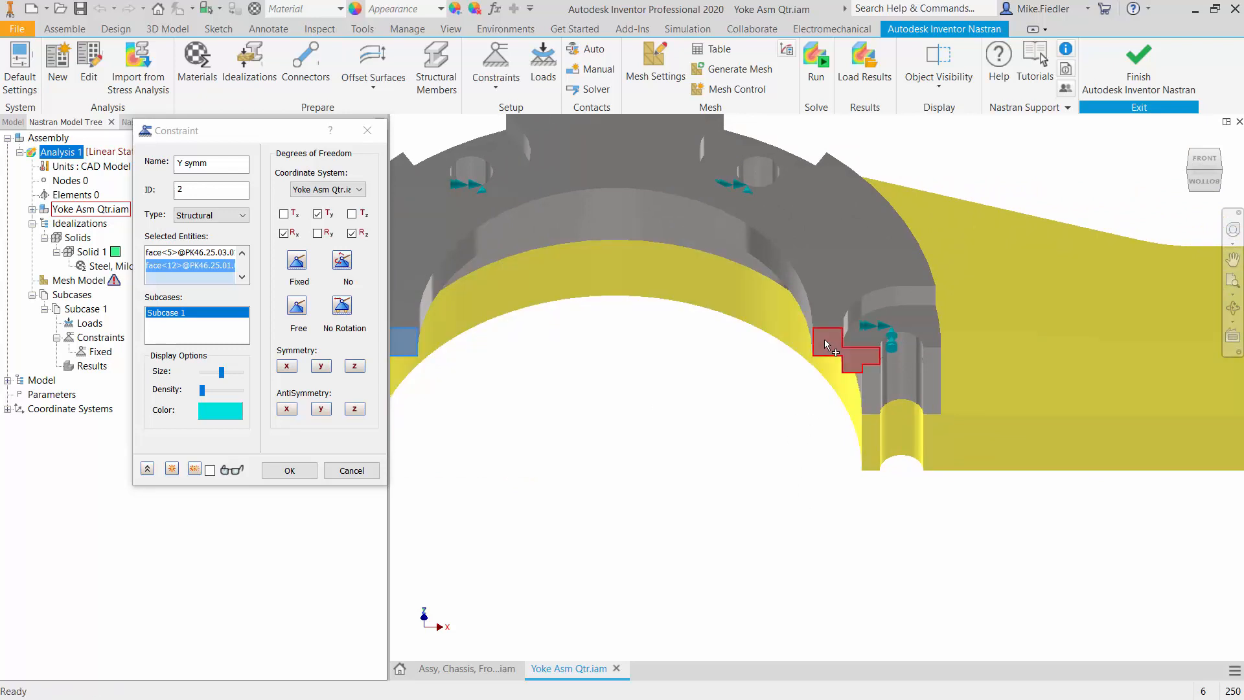
{"action": "left_click", "coordinate": [872, 434]}
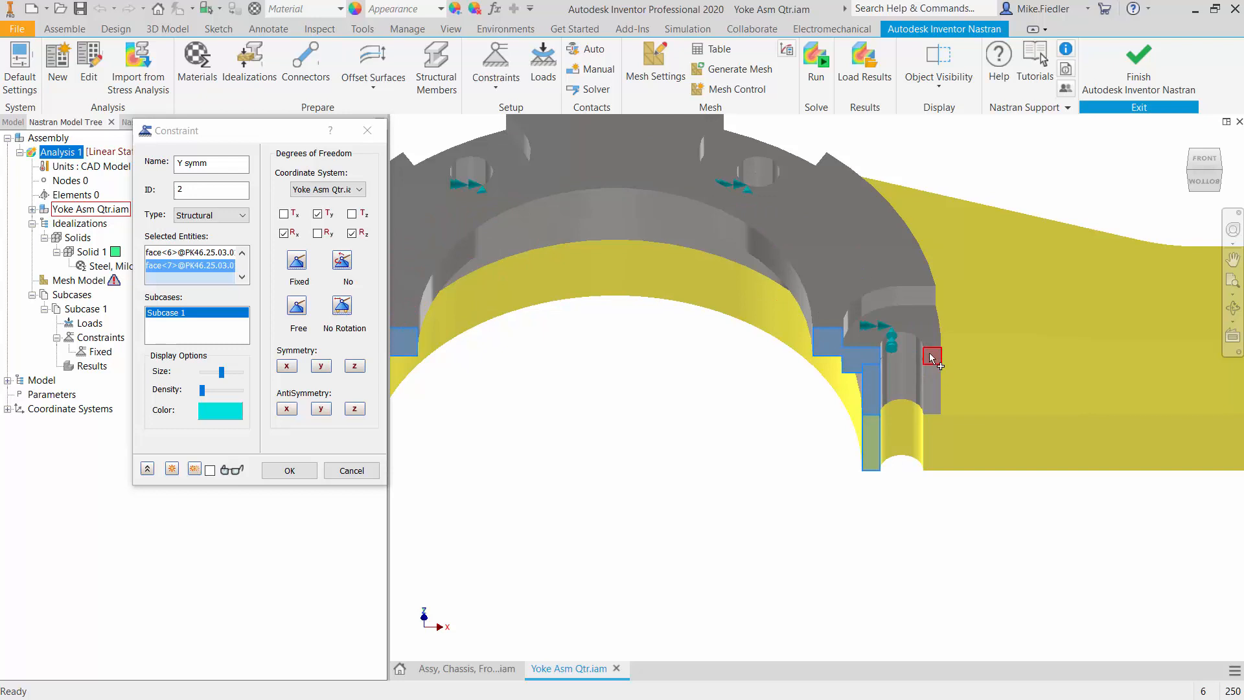
{"action": "left_click", "coordinate": [933, 375]}
{"action": "left_click", "coordinate": [943, 438]}
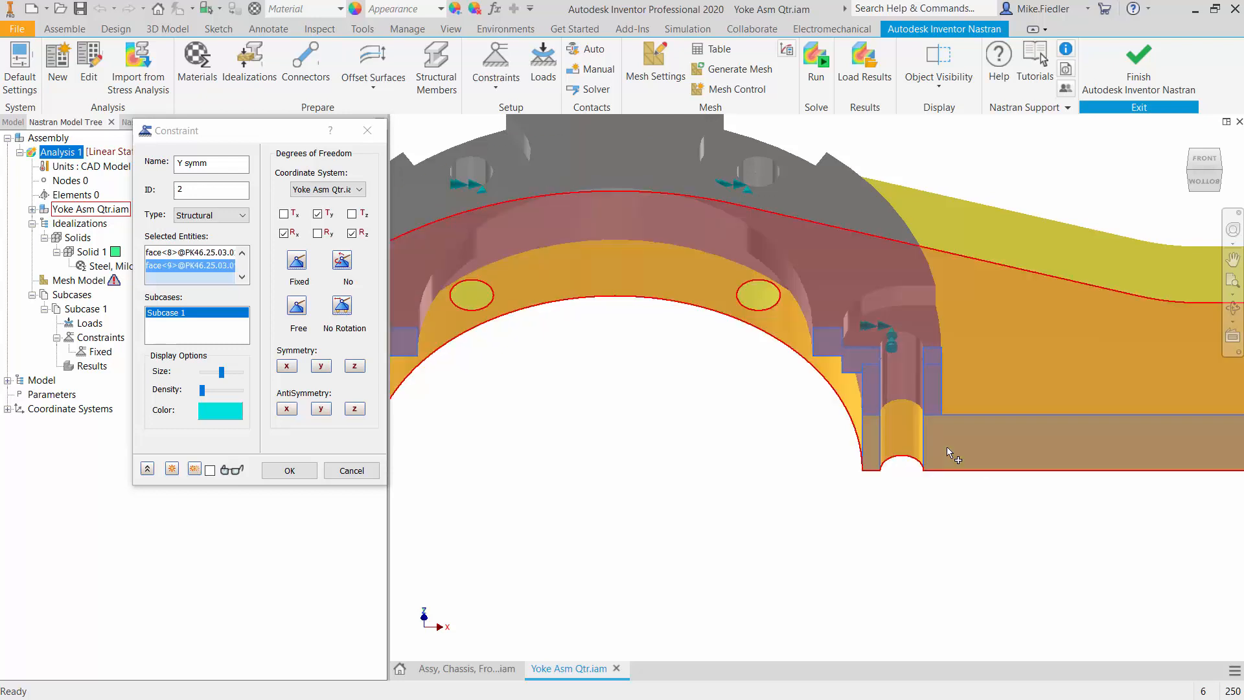
Step: Add the ring and yoke cut faces around the inner bolt hole at the yoke's unconstrained end to the Y symm constraint
{"action": "left_click", "coordinate": [1236, 267]}
{"action": "left_click_drag", "start_coordinate": [996, 183], "coordinate": [402, 188]}
{"action": "left_click_drag", "start_coordinate": [900, 195], "coordinate": [512, 200]}
{"action": "key", "text": "Escape"}
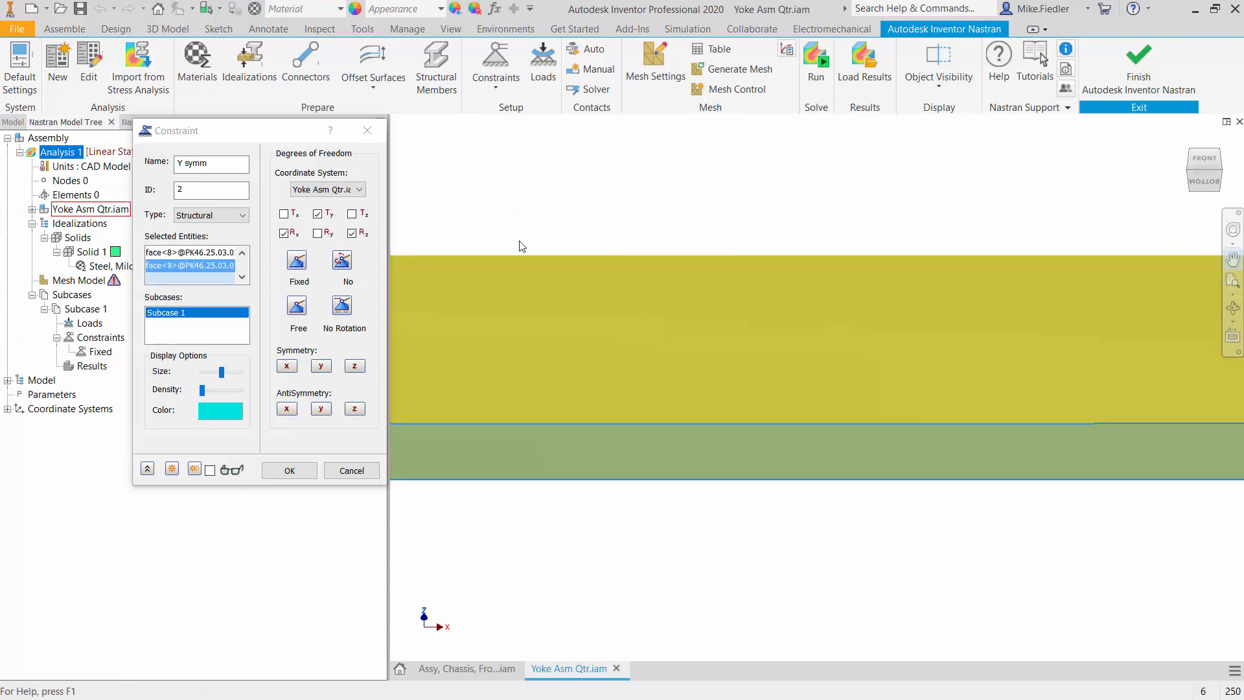
{"action": "middle_click_drag", "start_coordinate": [842, 243], "coordinate": [402, 217]}
{"action": "middle_click_drag", "start_coordinate": [919, 247], "coordinate": [461, 266]}
{"action": "middle_click_drag", "start_coordinate": [648, 279], "coordinate": [337, 306]}
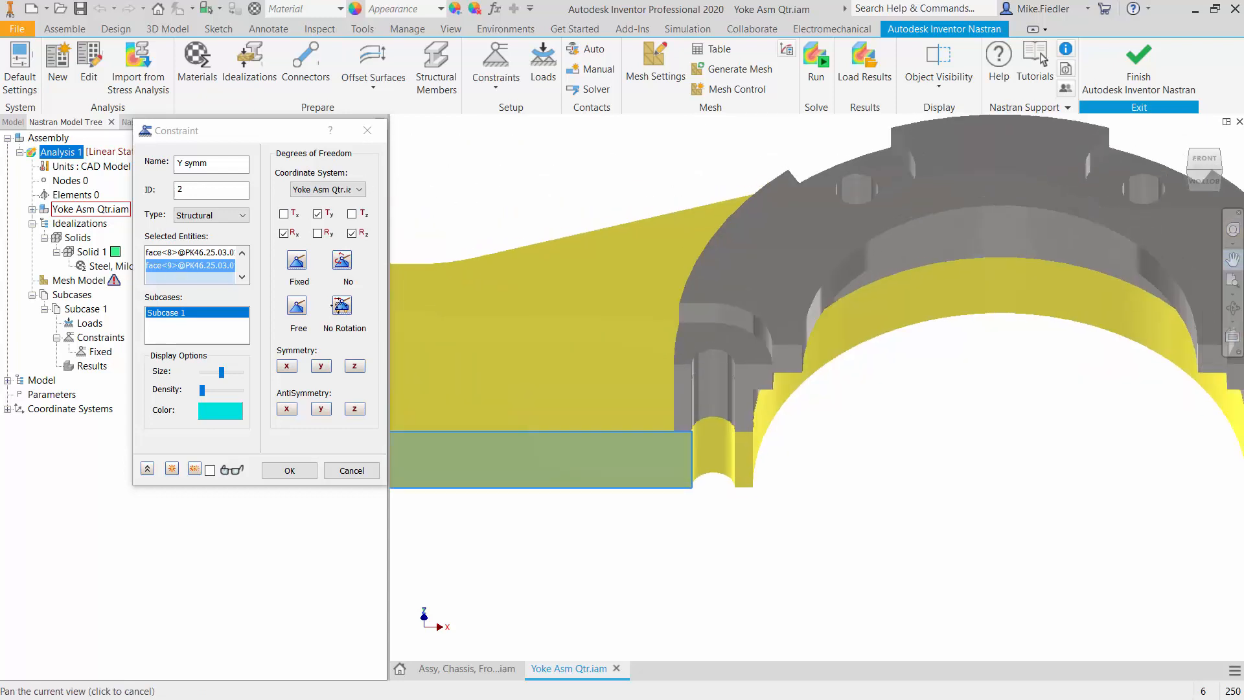
{"action": "left_click_drag", "start_coordinate": [338, 306], "coordinate": [339, 304]}
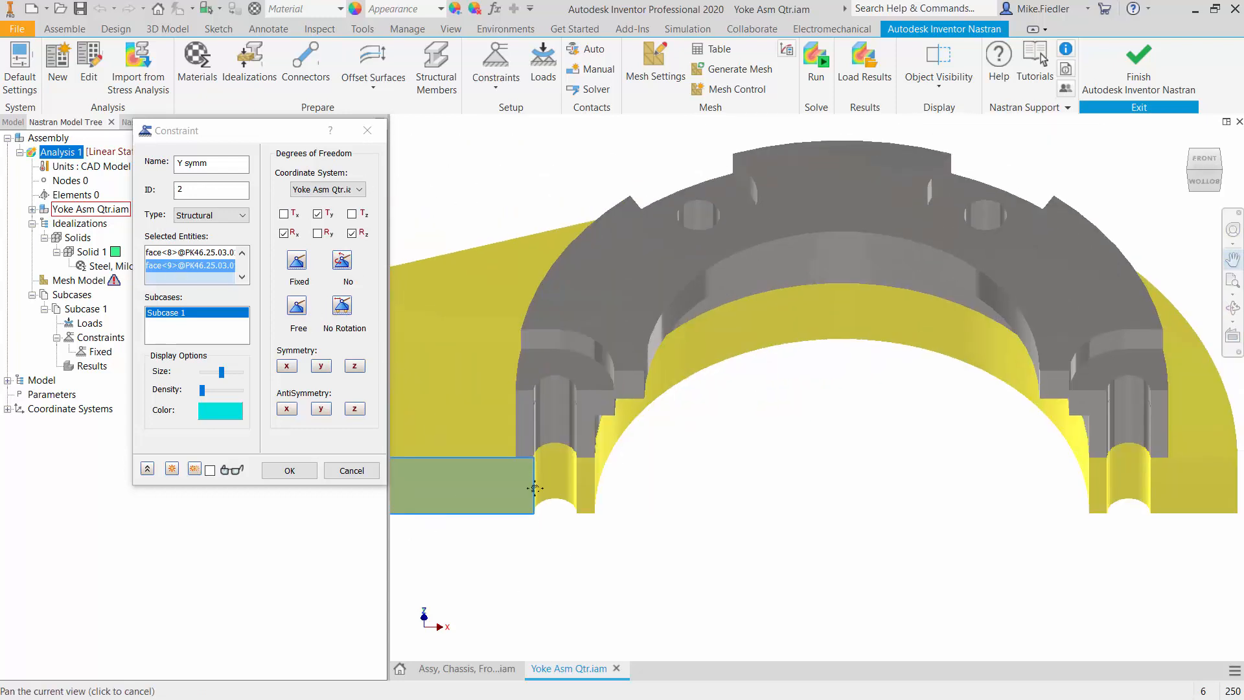
{"action": "key", "text": "Escape"}
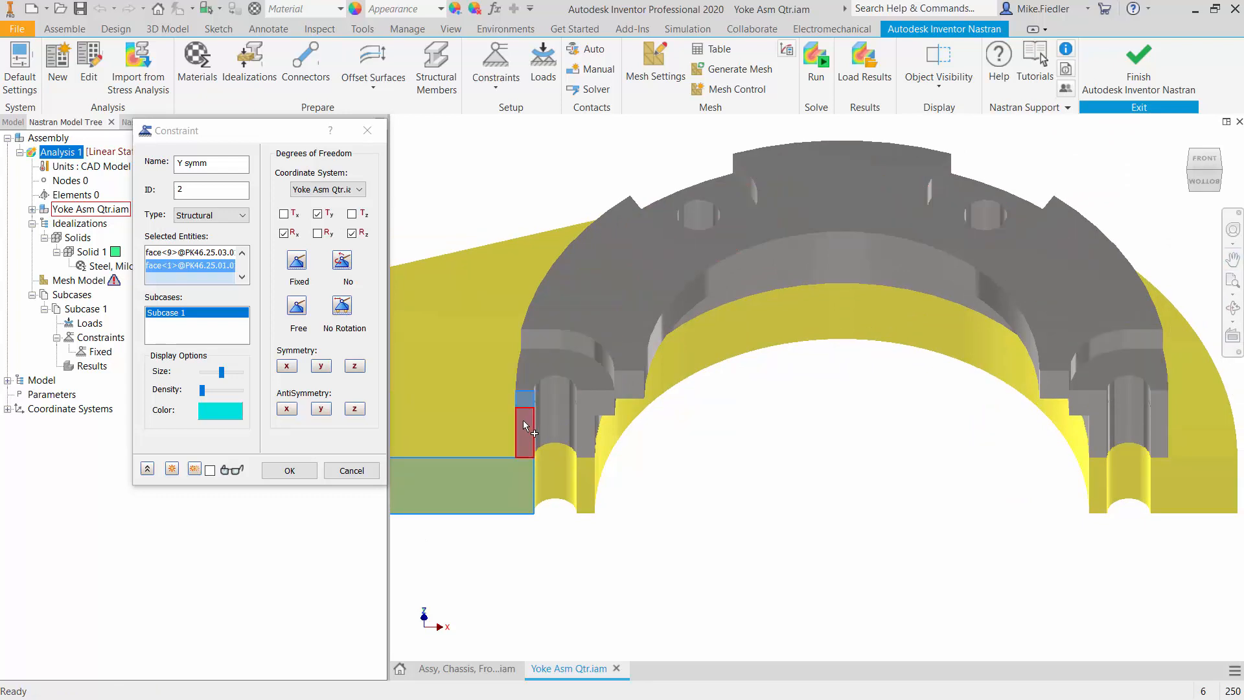
{"action": "left_click", "coordinate": [525, 428]}
{"action": "left_click", "coordinate": [597, 399]}
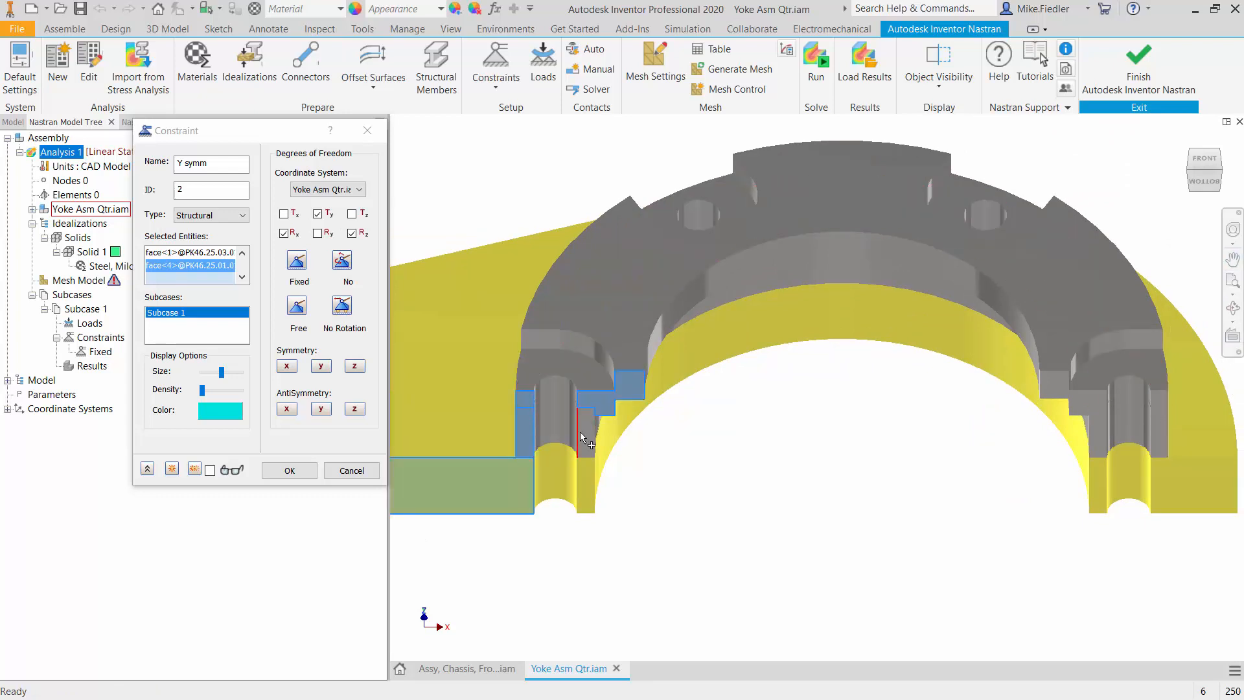
{"action": "left_click", "coordinate": [586, 479]}
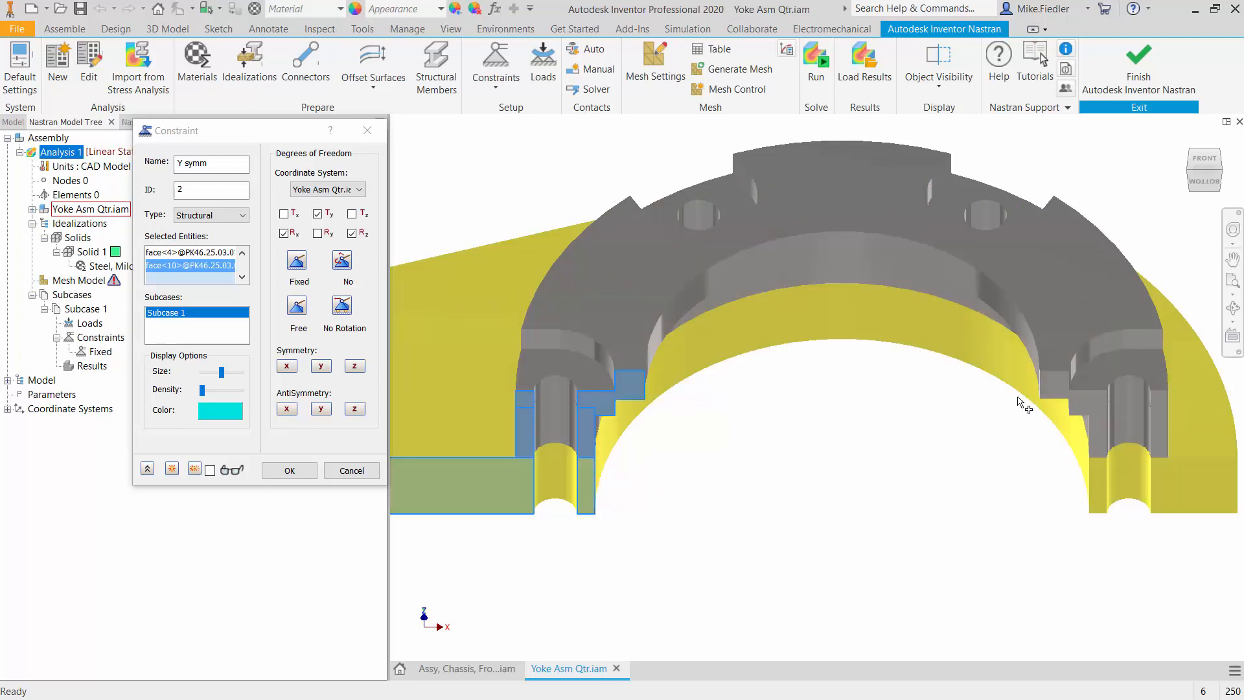
Step: Add the ring and yoke cut faces around the outer bolt hole at the unconstrained end to Y symm and create the constraint
{"action": "left_click", "coordinate": [1054, 386]}
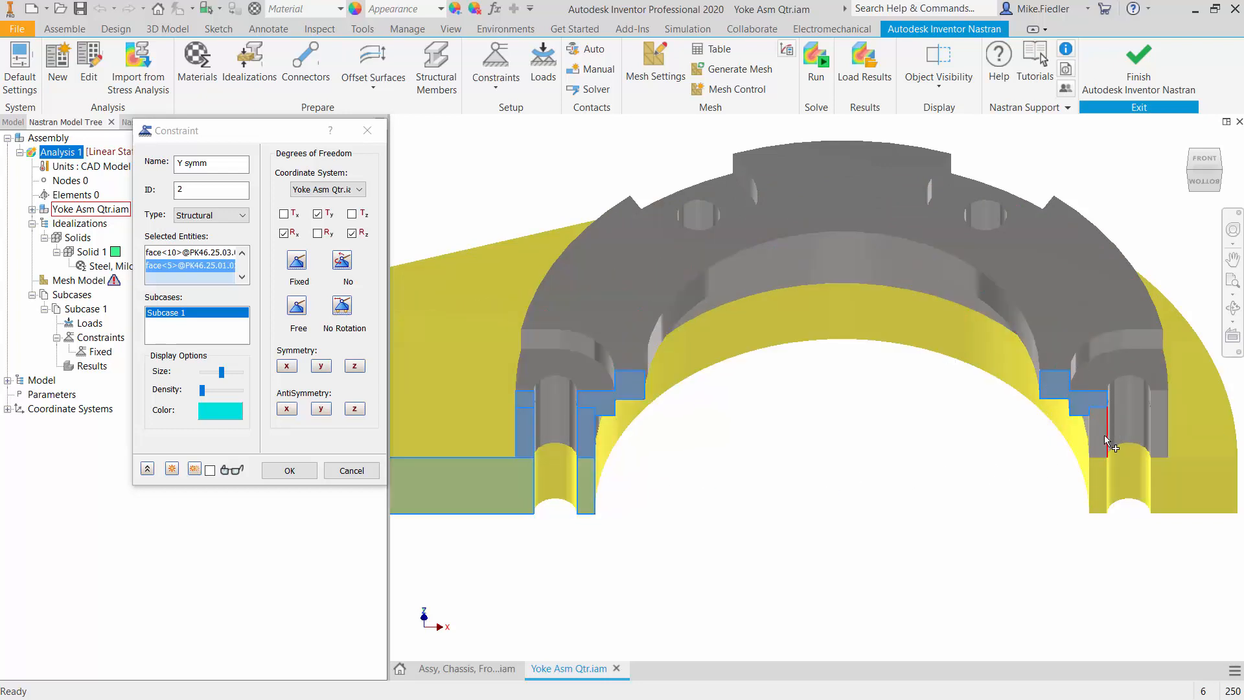
{"action": "left_click", "coordinate": [1099, 438]}
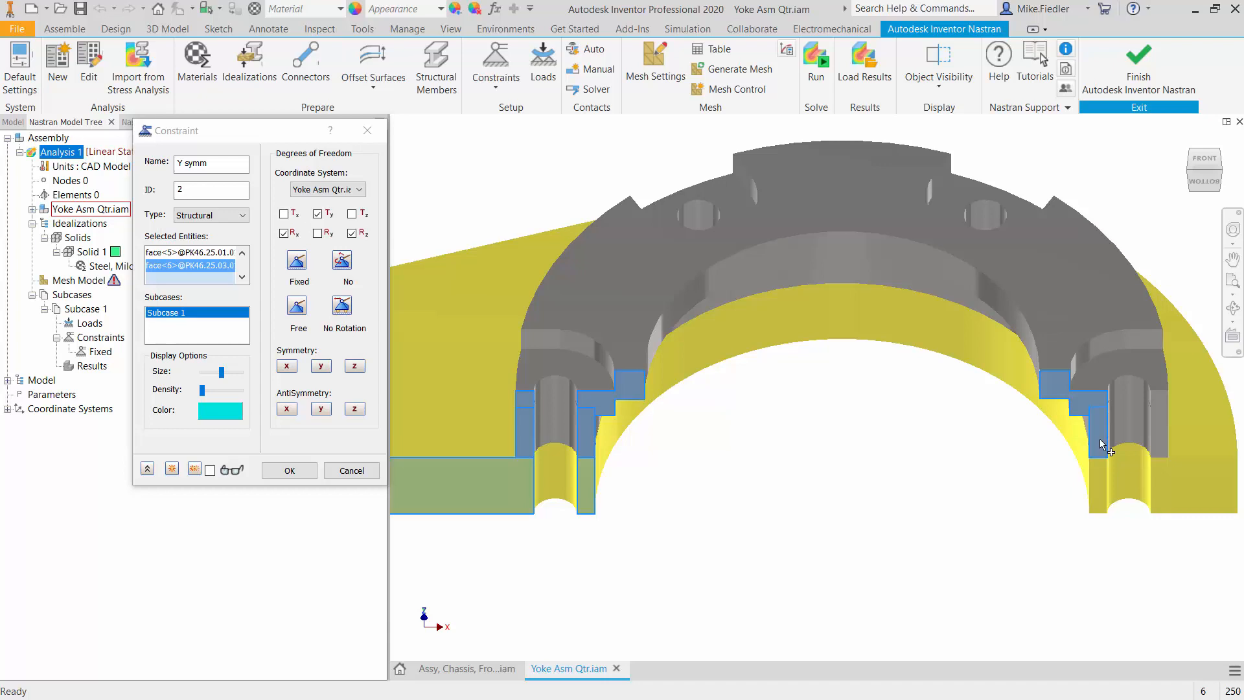
{"action": "left_click", "coordinate": [1096, 491]}
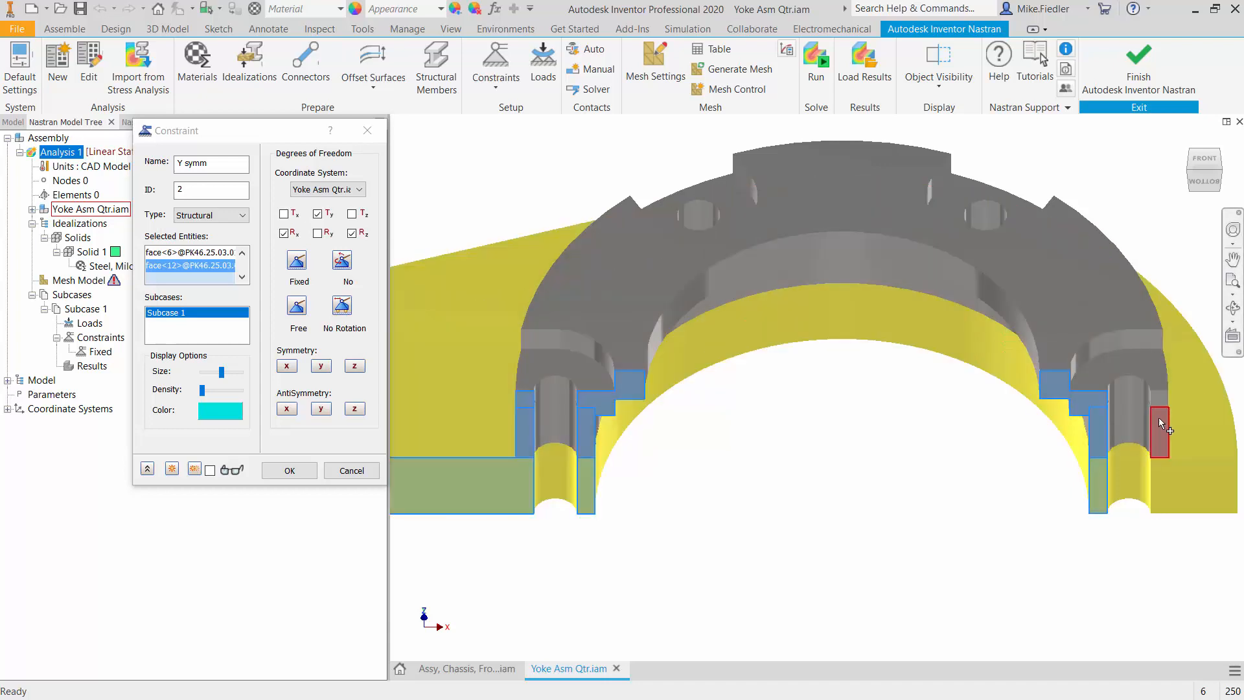
{"action": "left_click", "coordinate": [1159, 418]}
{"action": "left_click", "coordinate": [1160, 399]}
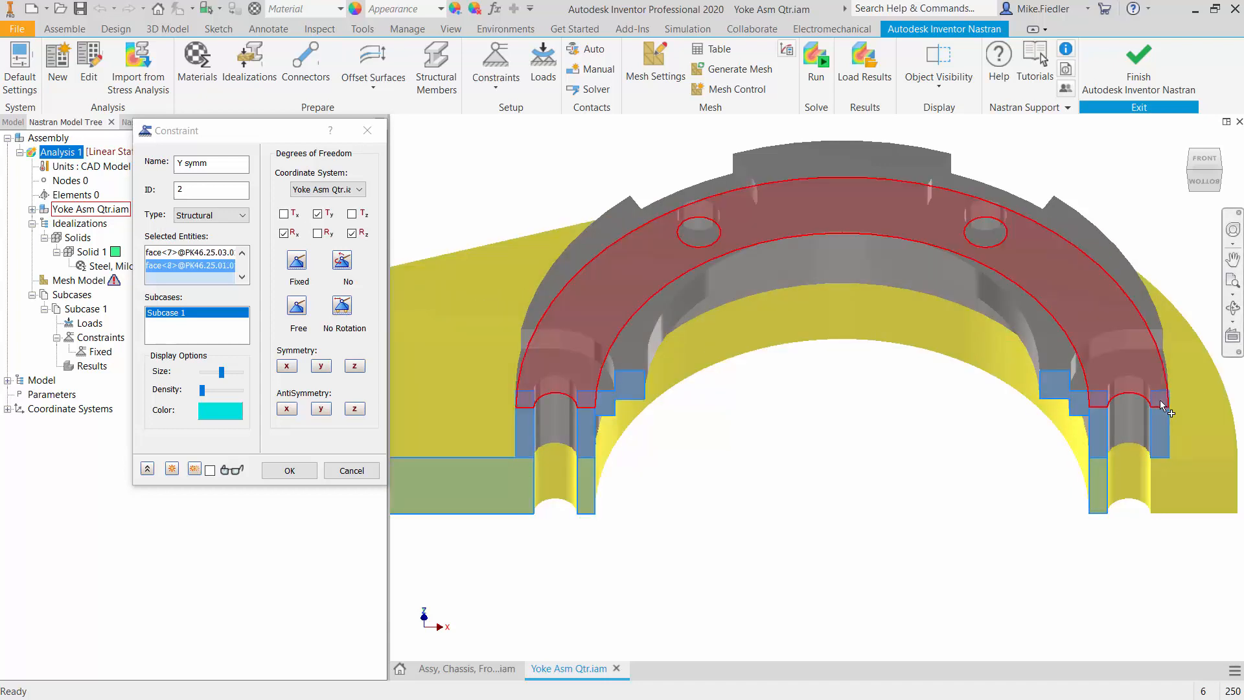
{"action": "left_click", "coordinate": [1183, 484]}
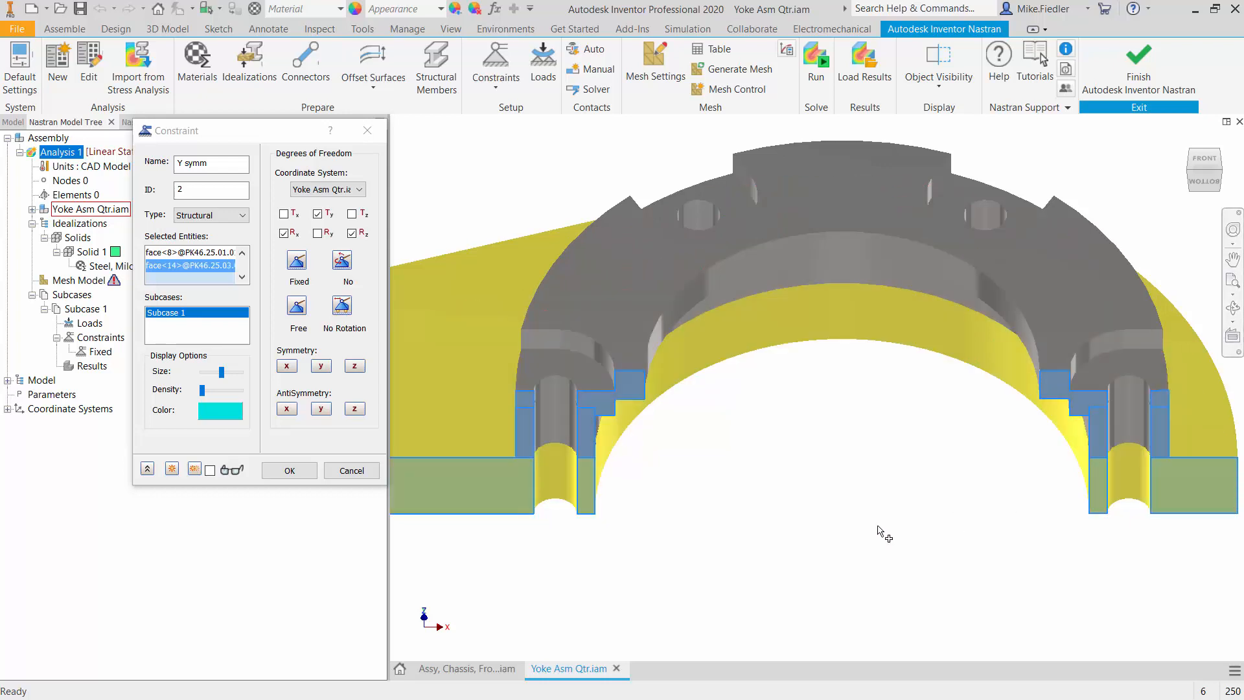
{"action": "scroll", "coordinate": [888, 528], "scroll_direction": "down", "scroll_amount": 5}
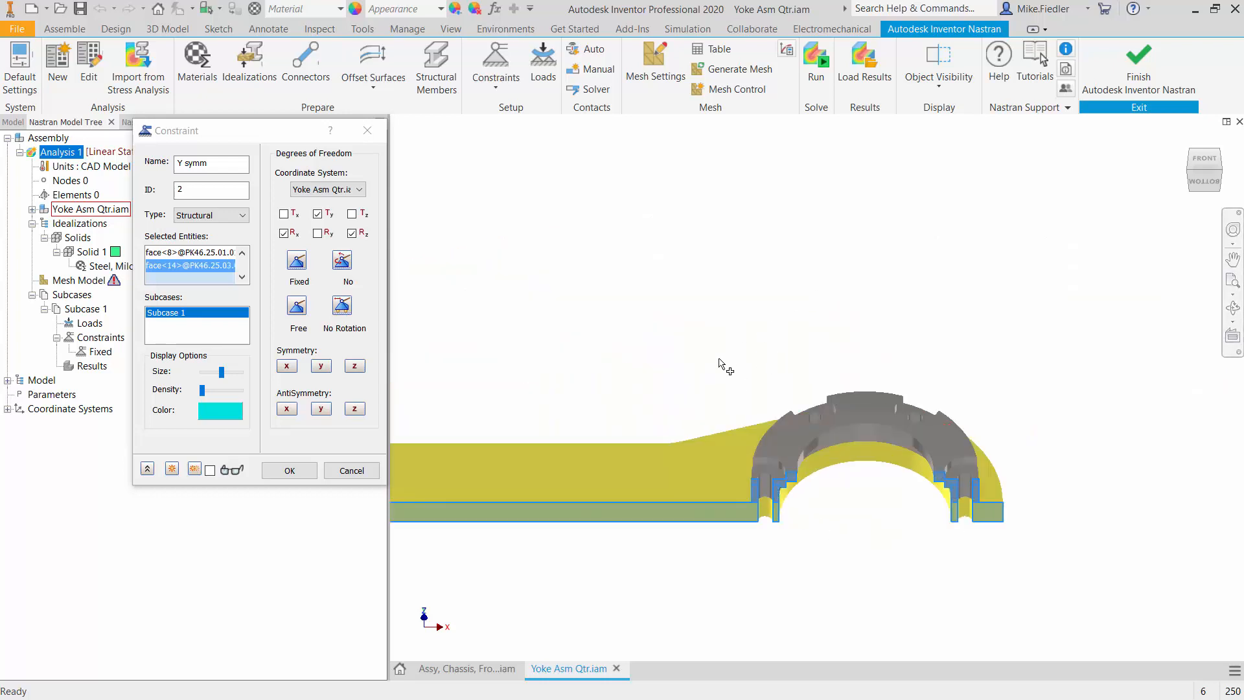
{"action": "scroll", "coordinate": [721, 363], "scroll_direction": "down", "scroll_amount": 5}
{"action": "scroll", "coordinate": [500, 382], "scroll_direction": "up", "scroll_amount": 10}
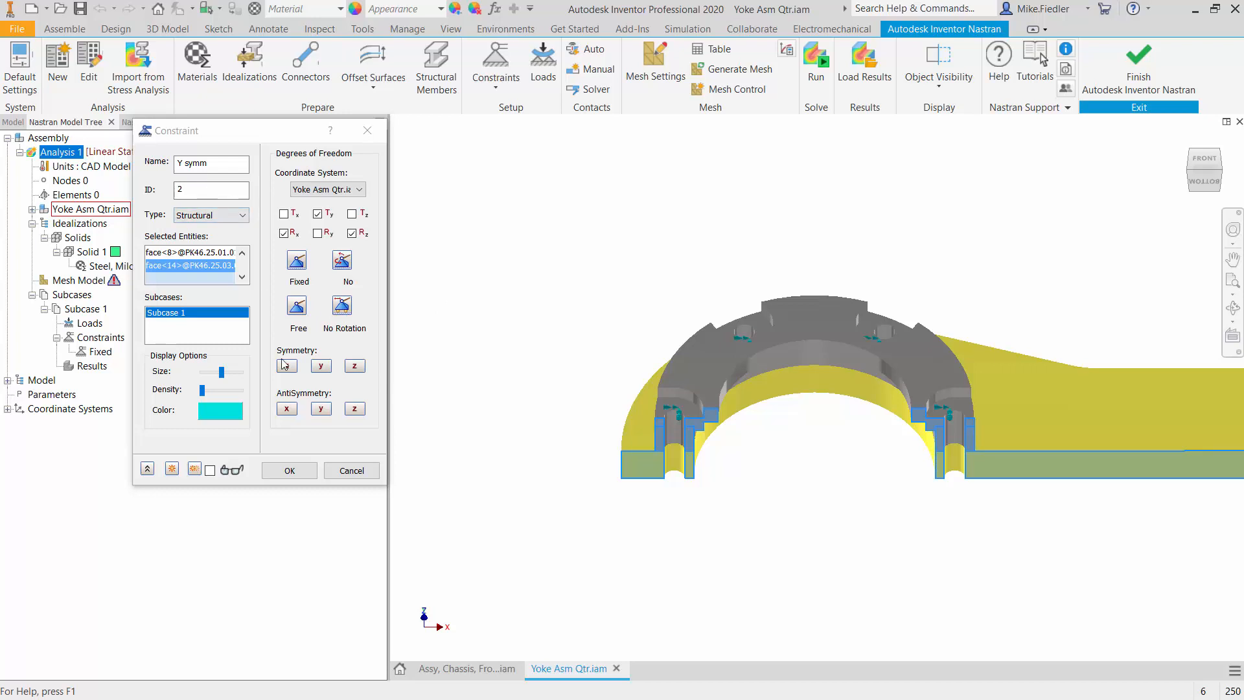
{"action": "left_click", "coordinate": [295, 476]}
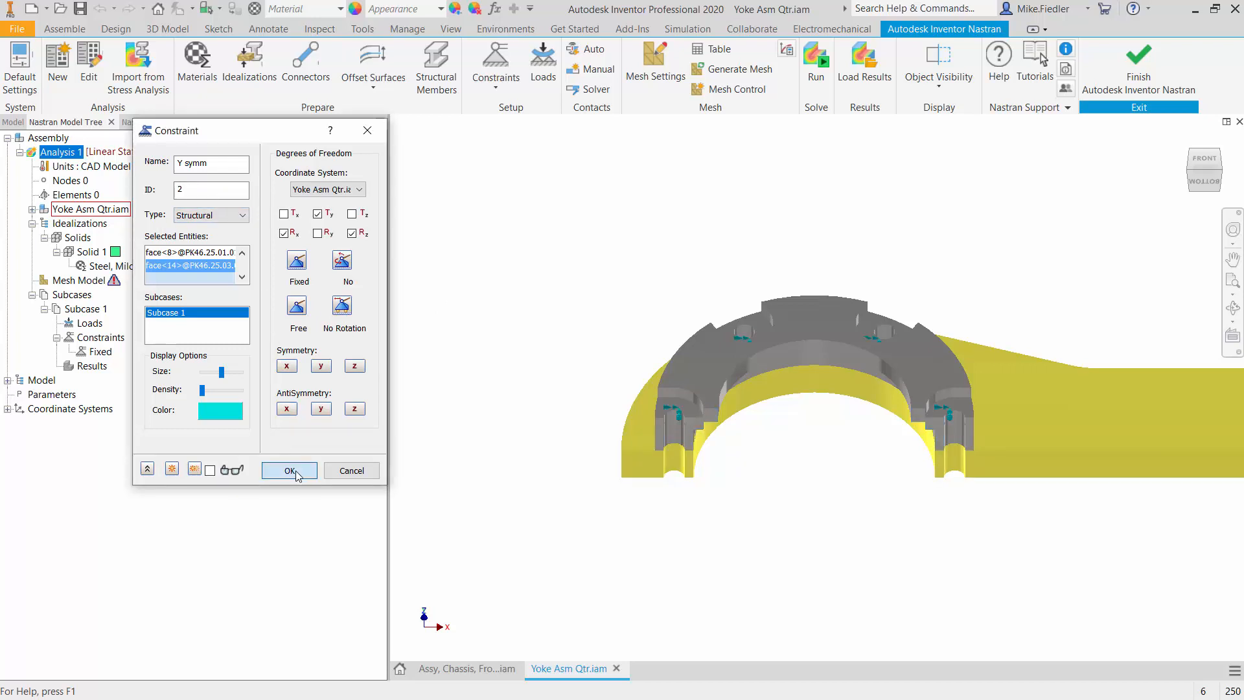
{"action": "left_click", "coordinate": [297, 476]}
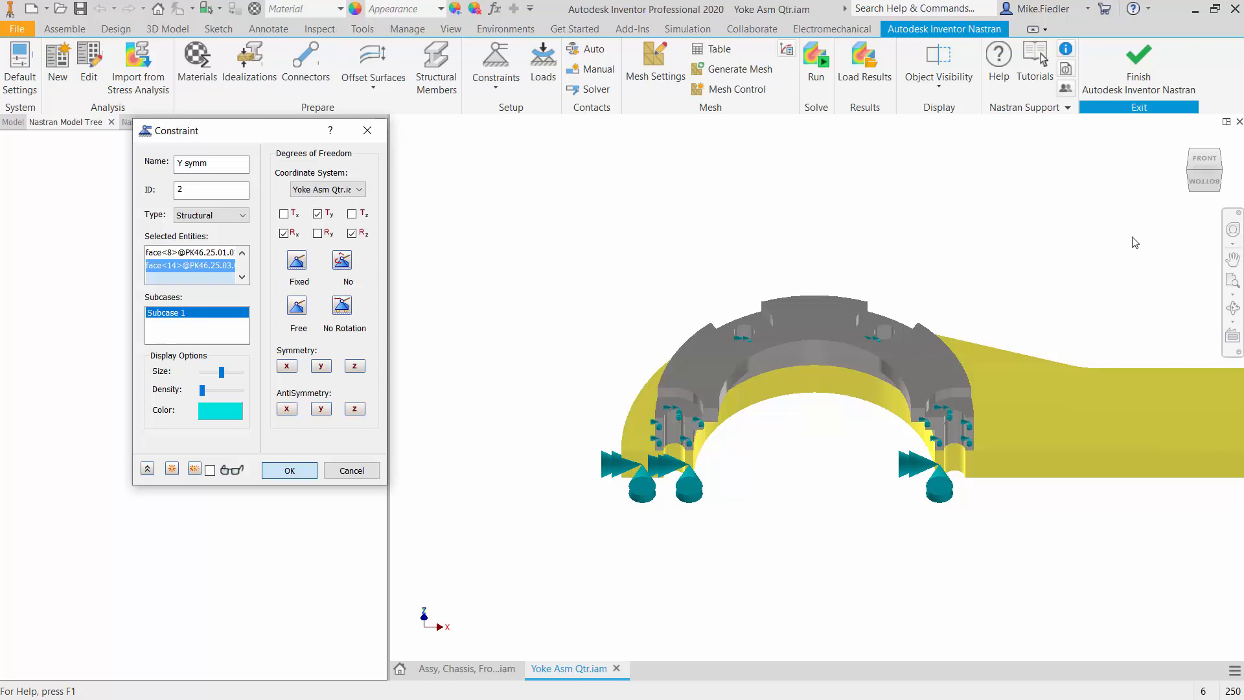
Step: Create a structural constraint named z symm with Z symmetry on the yoke's large flat back face
{"action": "scroll", "coordinate": [1224, 151], "scroll_direction": "up", "scroll_amount": 10}
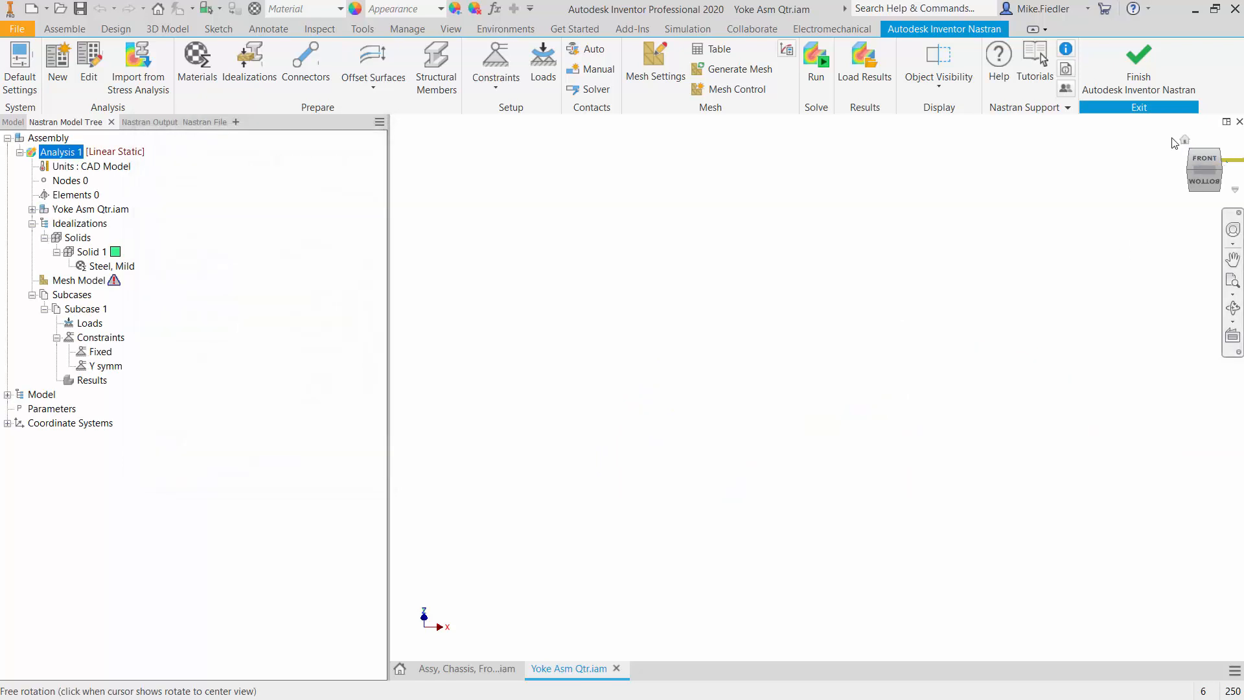
{"action": "left_click", "coordinate": [1185, 139]}
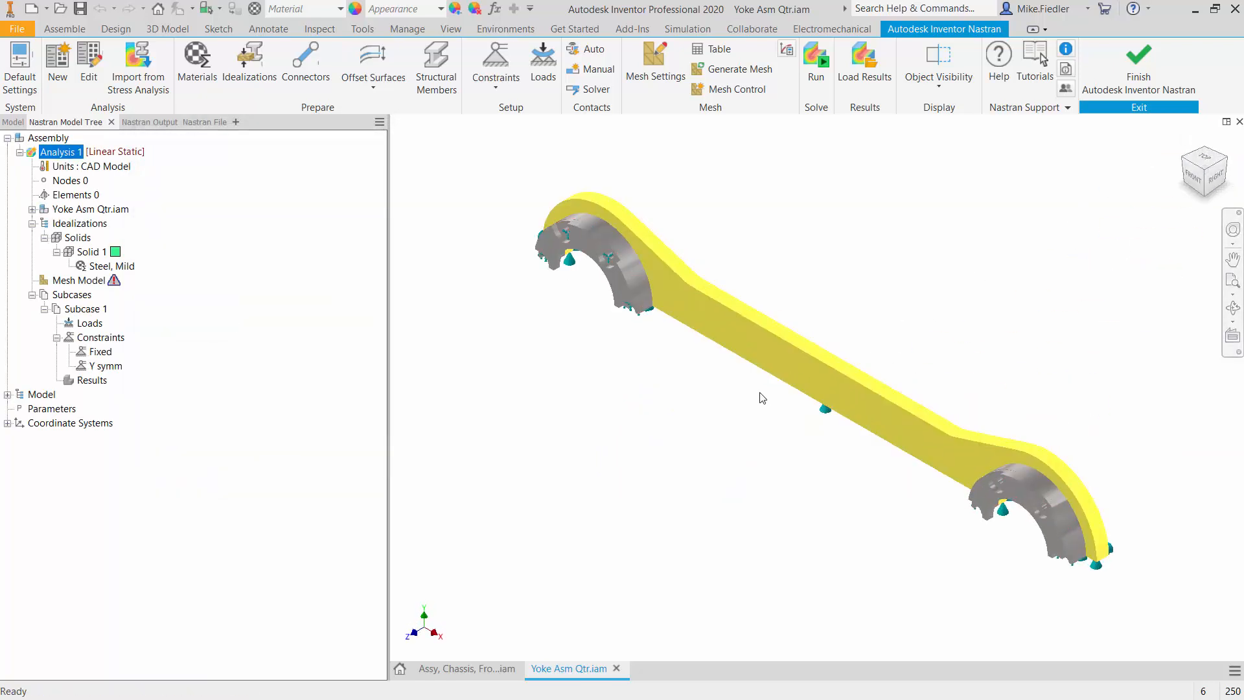
{"action": "middle_click_drag", "start_coordinate": [908, 390], "coordinate": [743, 421], "text": "shift"}
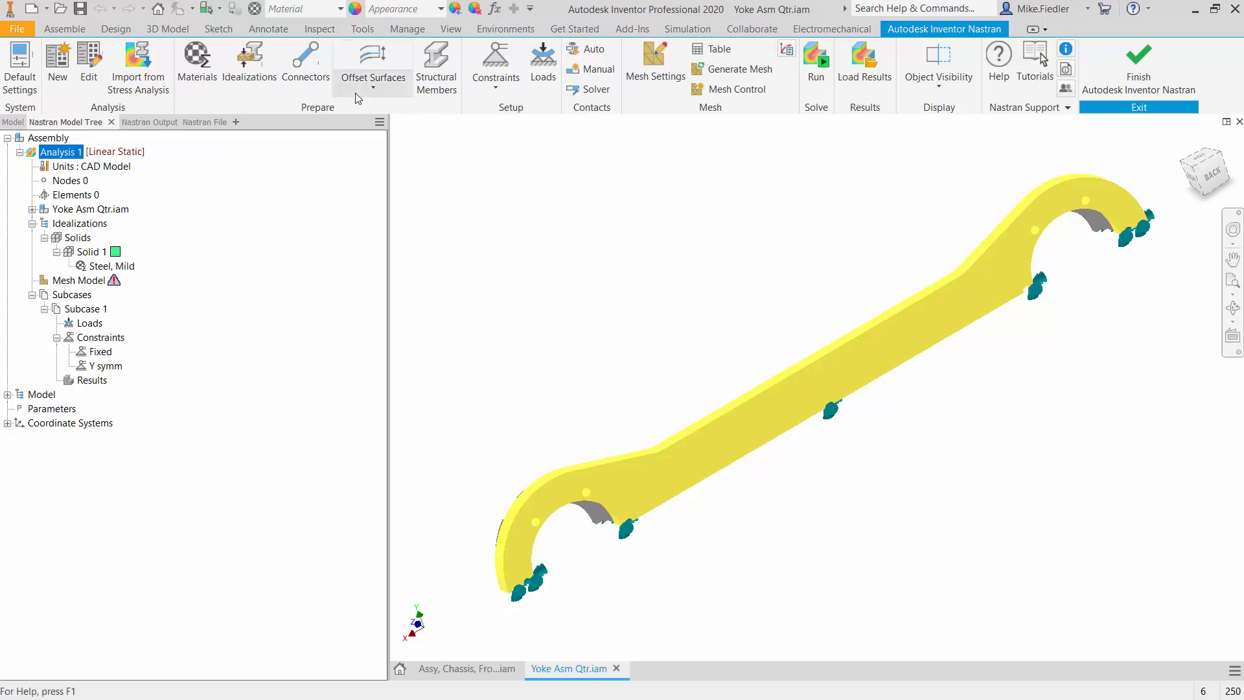
{"action": "left_click", "coordinate": [497, 58]}
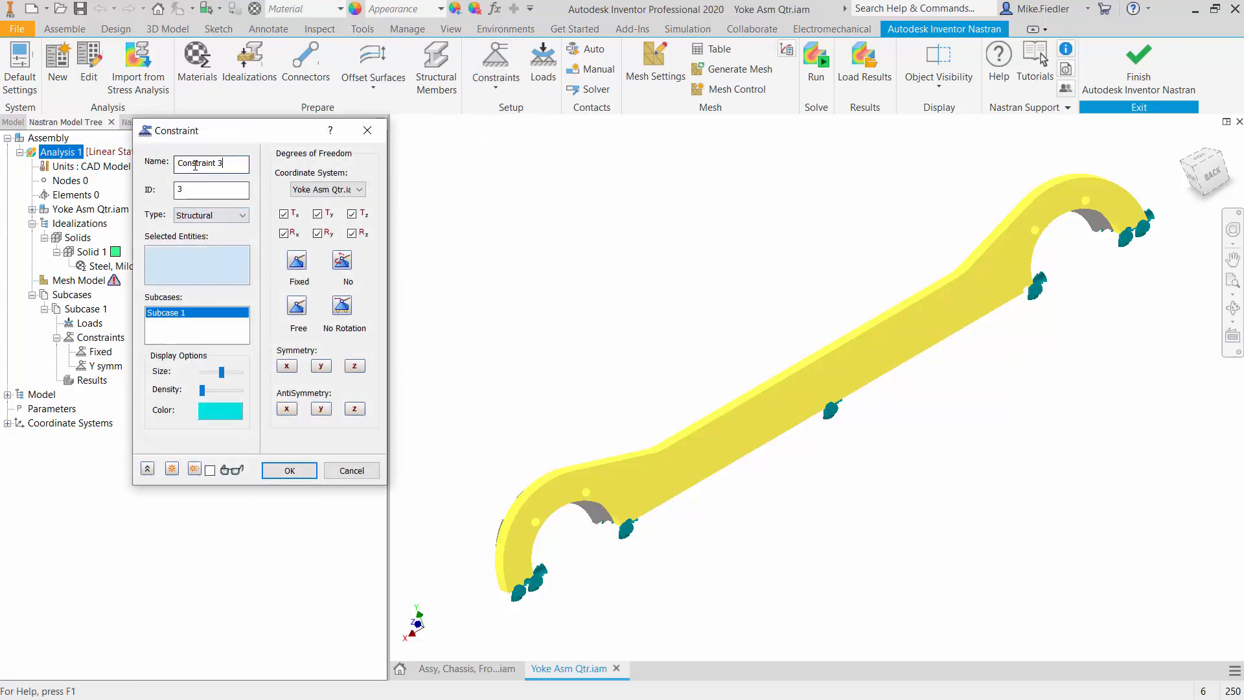
{"action": "left_click_drag", "start_coordinate": [227, 163], "coordinate": [2, 156]}
{"action": "type", "text": "Z"}
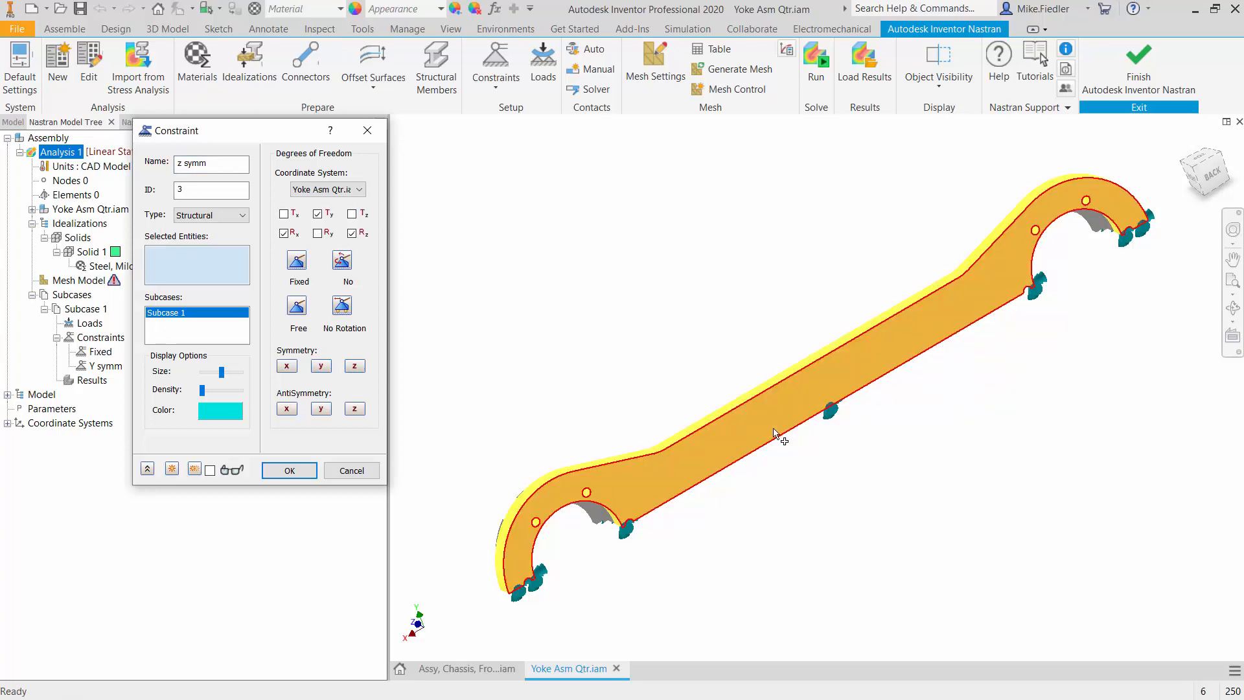
{"action": "left_click", "coordinate": [767, 434]}
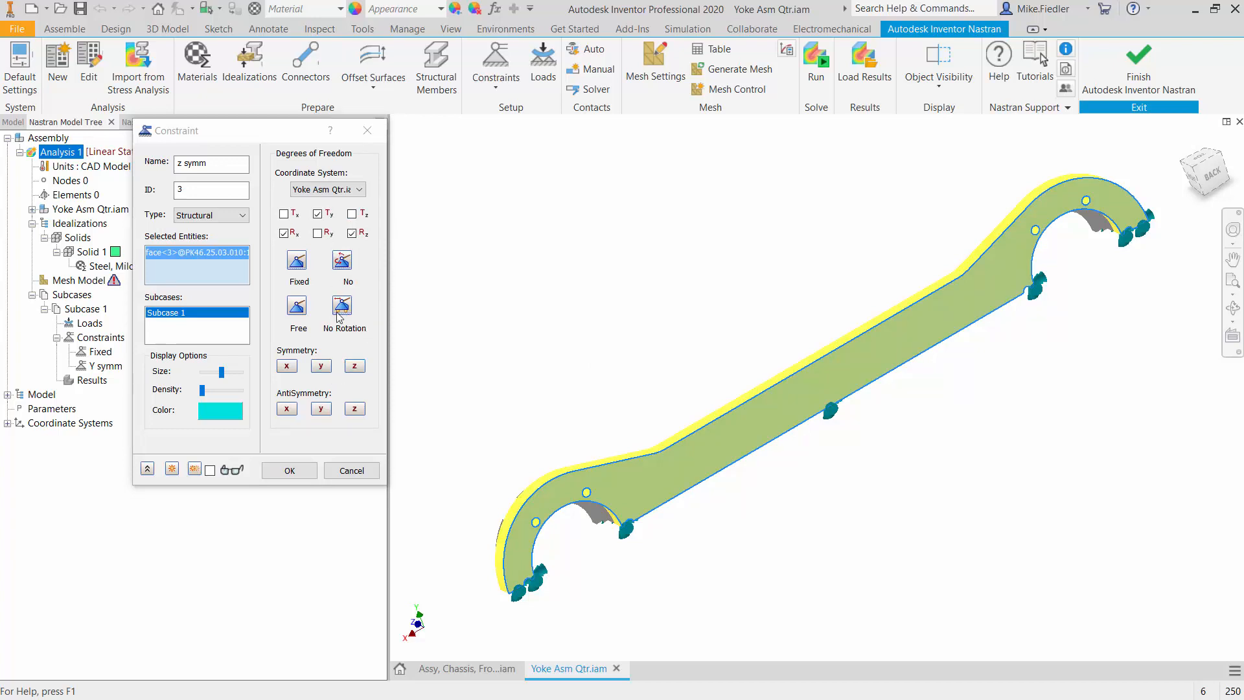
{"action": "left_click", "coordinate": [355, 367]}
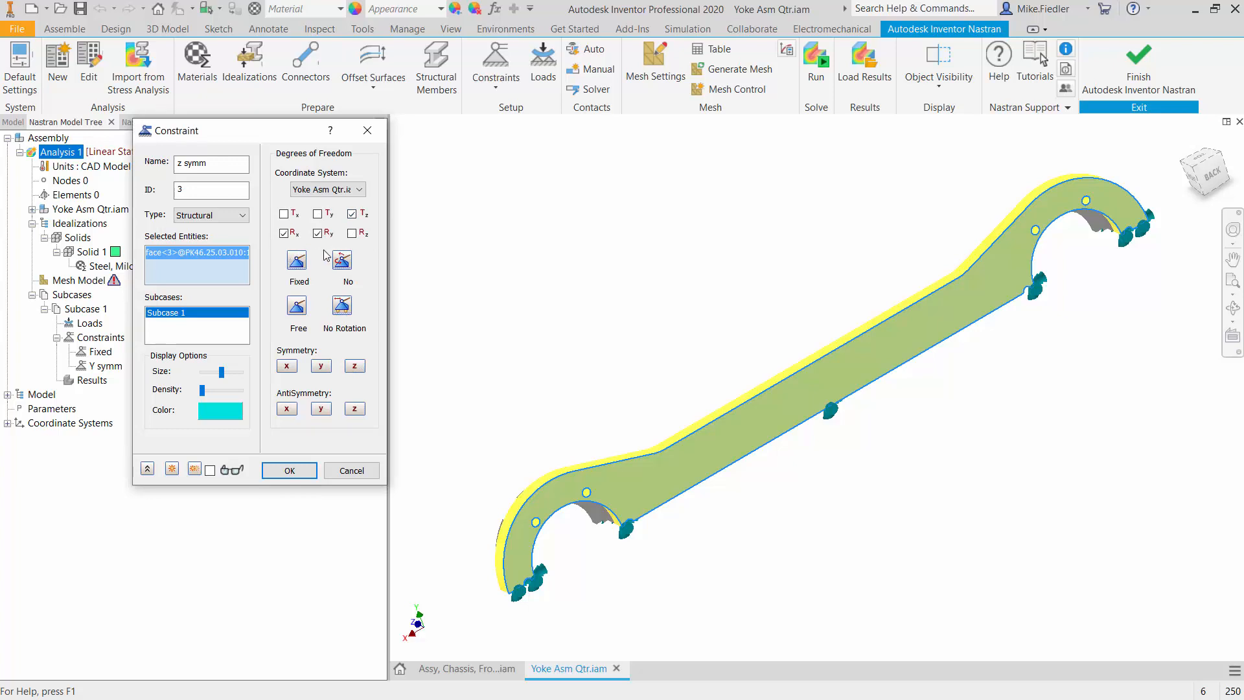
{"action": "left_click", "coordinate": [290, 470]}
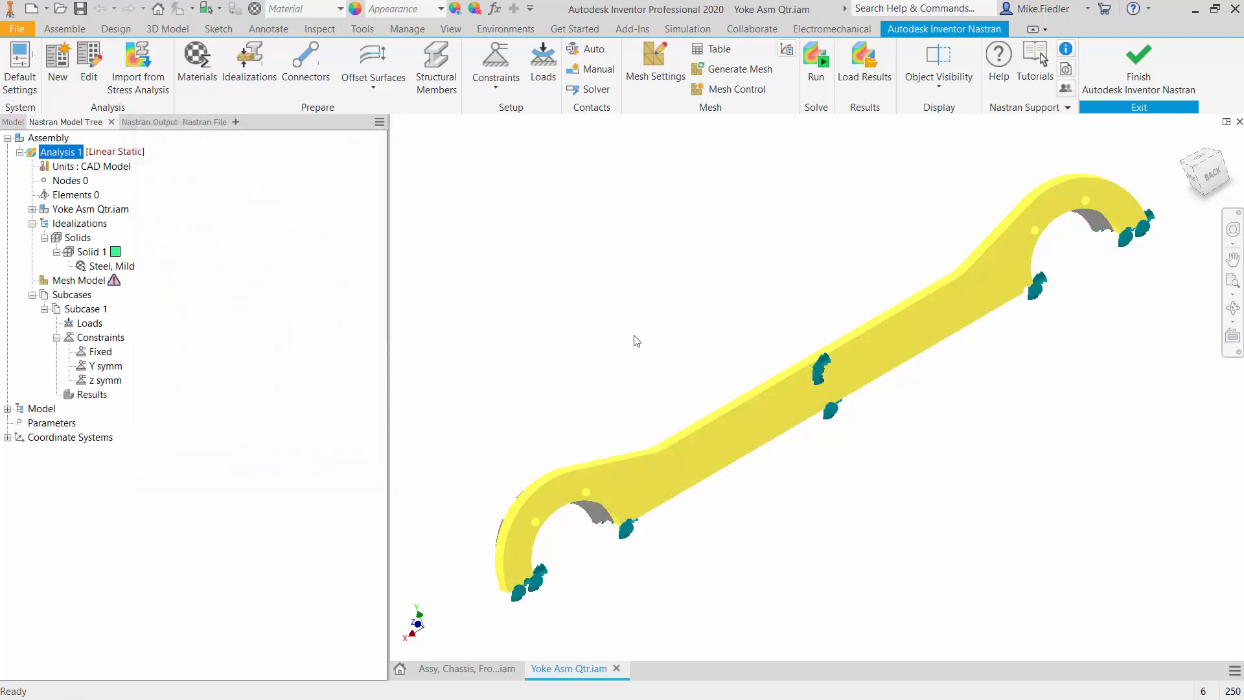
Step: Examine the constraint glyphs and the yoke's inner bore at the unconstrained end from the ring side
{"action": "middle_click_drag", "start_coordinate": [620, 387], "coordinate": [900, 369], "text": "shift"}
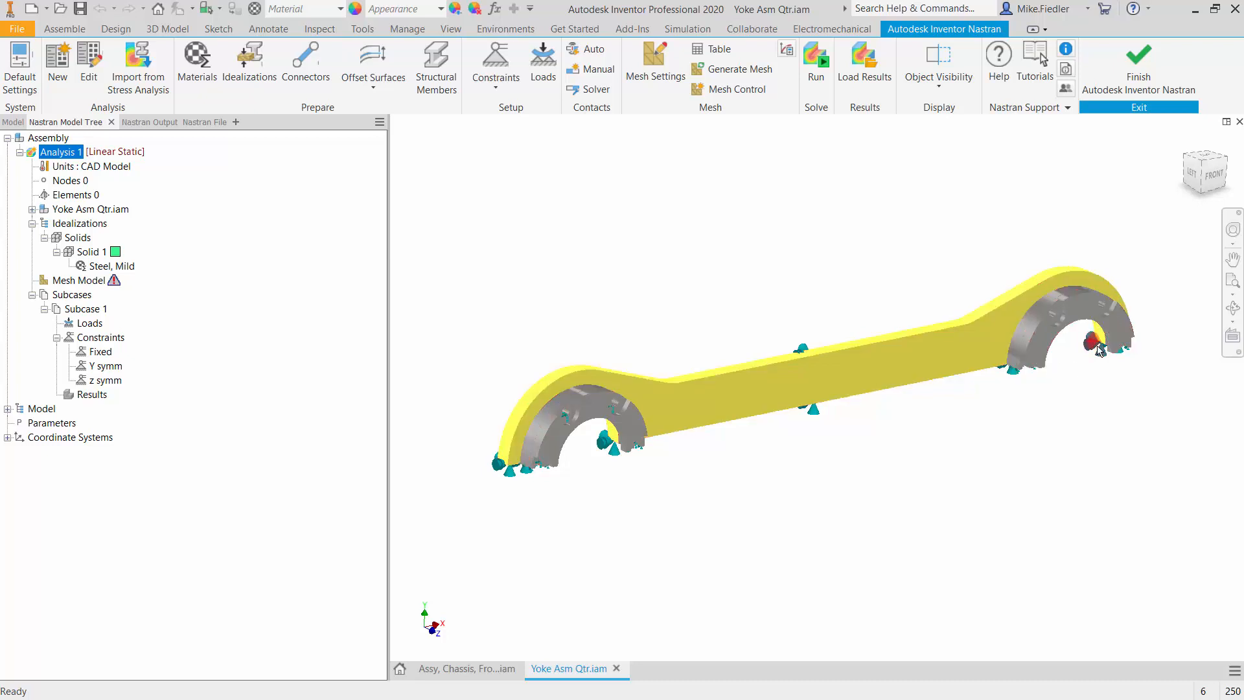
{"action": "mouse_move", "coordinate": [1099, 350]}
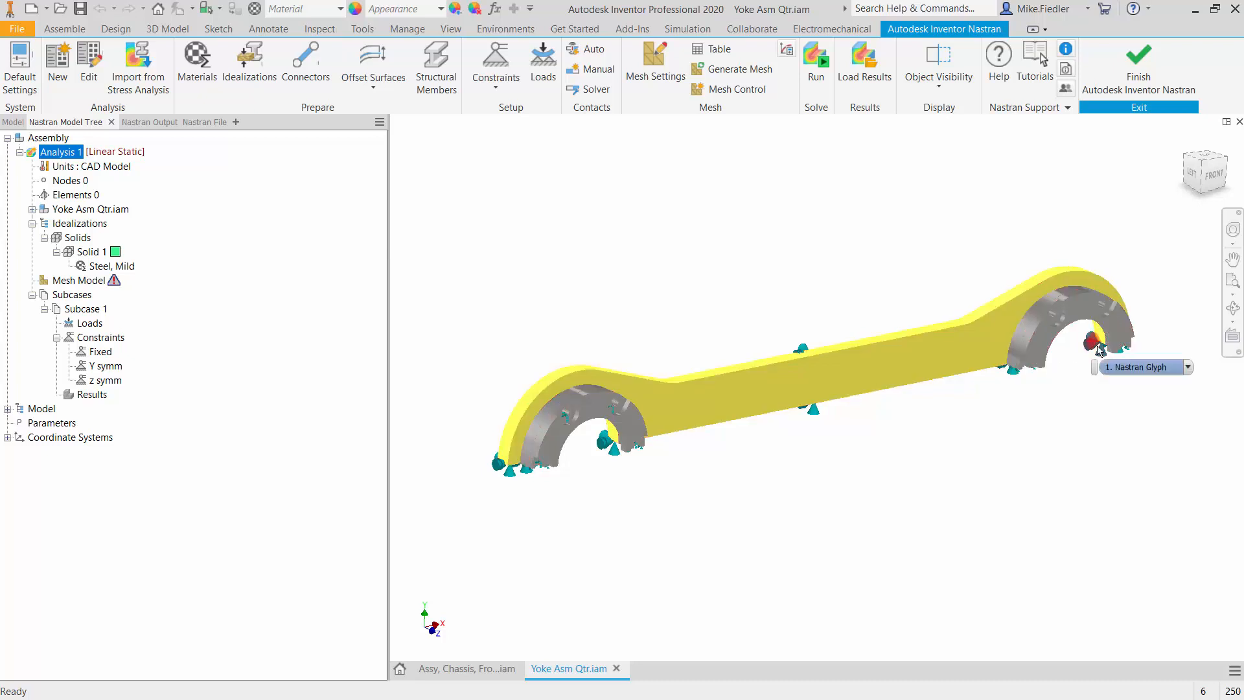
{"action": "scroll", "coordinate": [1094, 337], "scroll_direction": "up", "scroll_amount": 3}
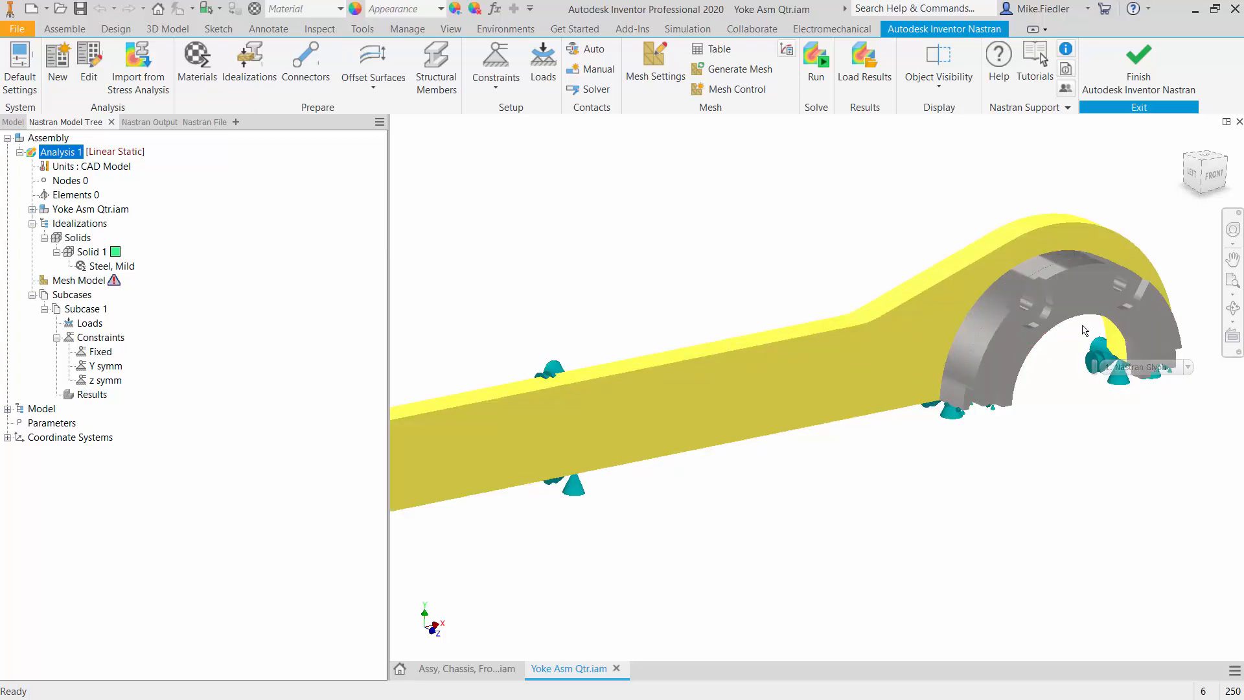
{"action": "scroll", "coordinate": [1084, 330], "scroll_direction": "down", "scroll_amount": 5}
{"action": "scroll", "coordinate": [1095, 324], "scroll_direction": "up", "scroll_amount": 3}
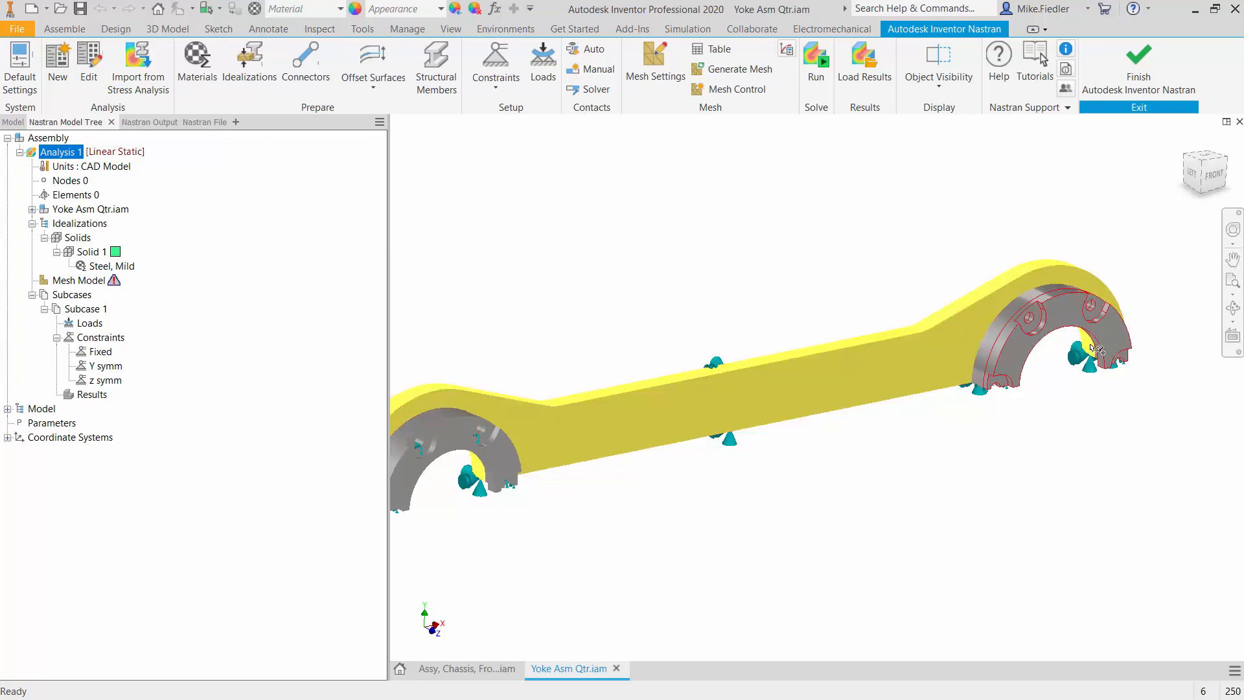
{"action": "scroll", "coordinate": [1099, 349], "scroll_direction": "up", "scroll_amount": 6}
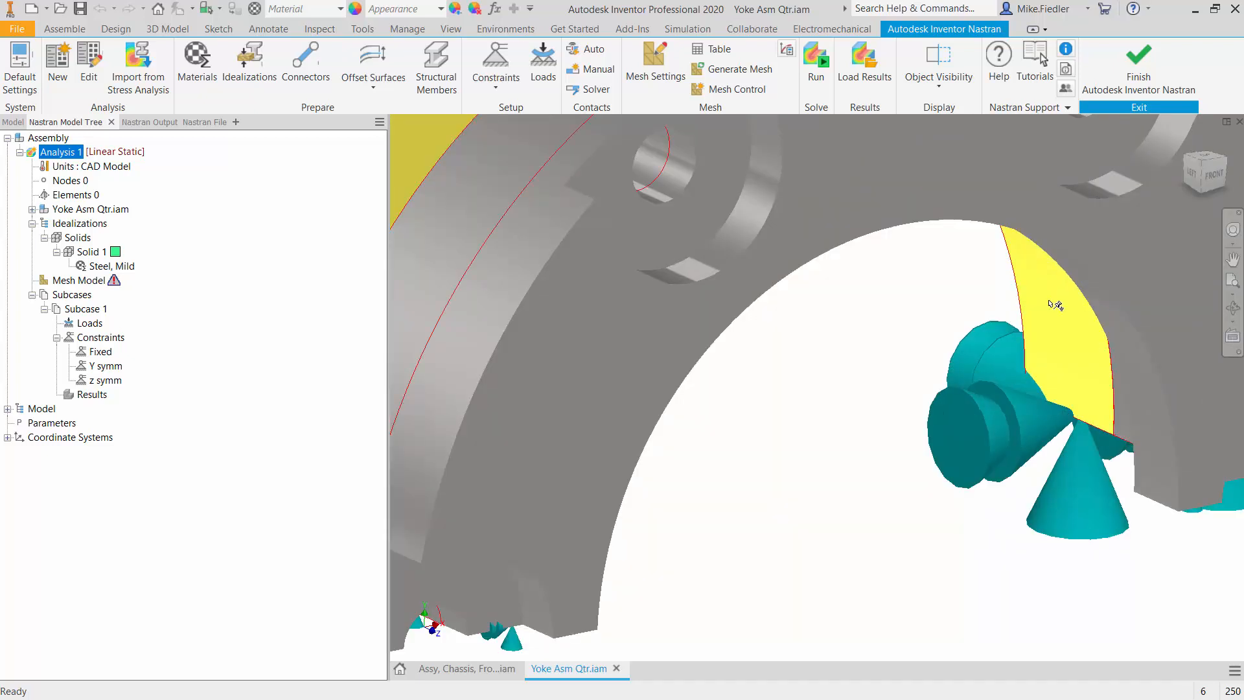
{"action": "scroll", "coordinate": [1093, 383], "scroll_direction": "down", "scroll_amount": 6}
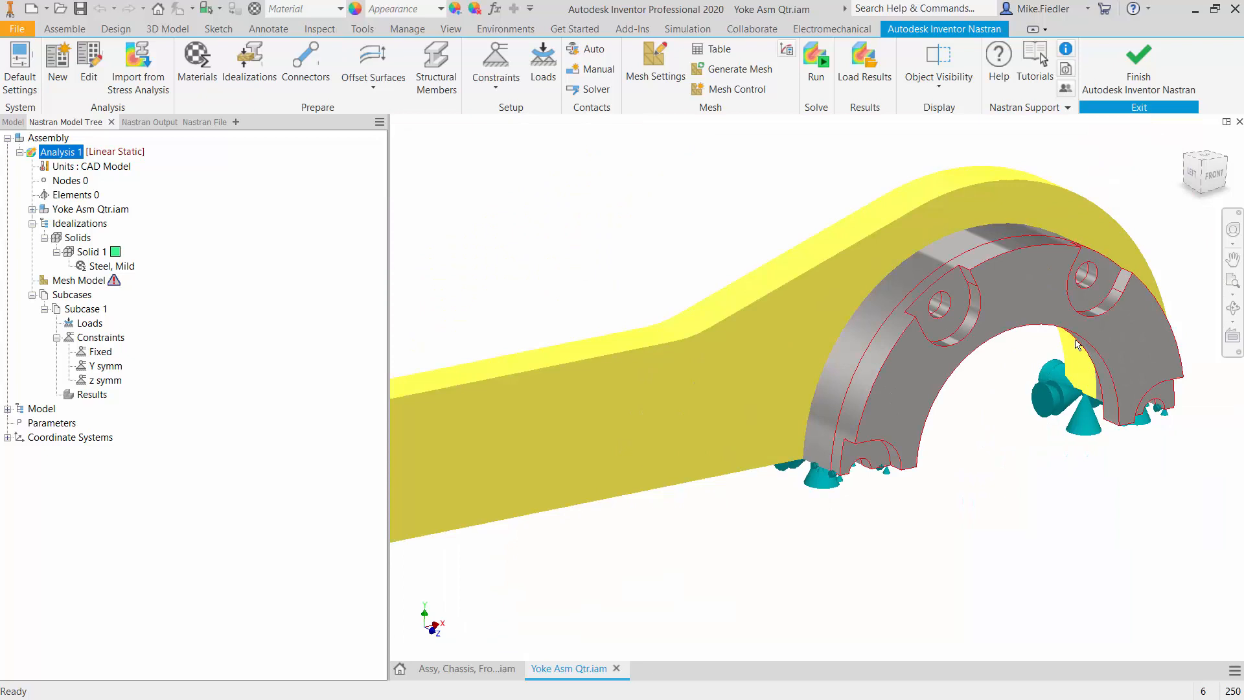
{"action": "scroll", "coordinate": [1090, 380], "scroll_direction": "down", "scroll_amount": 2}
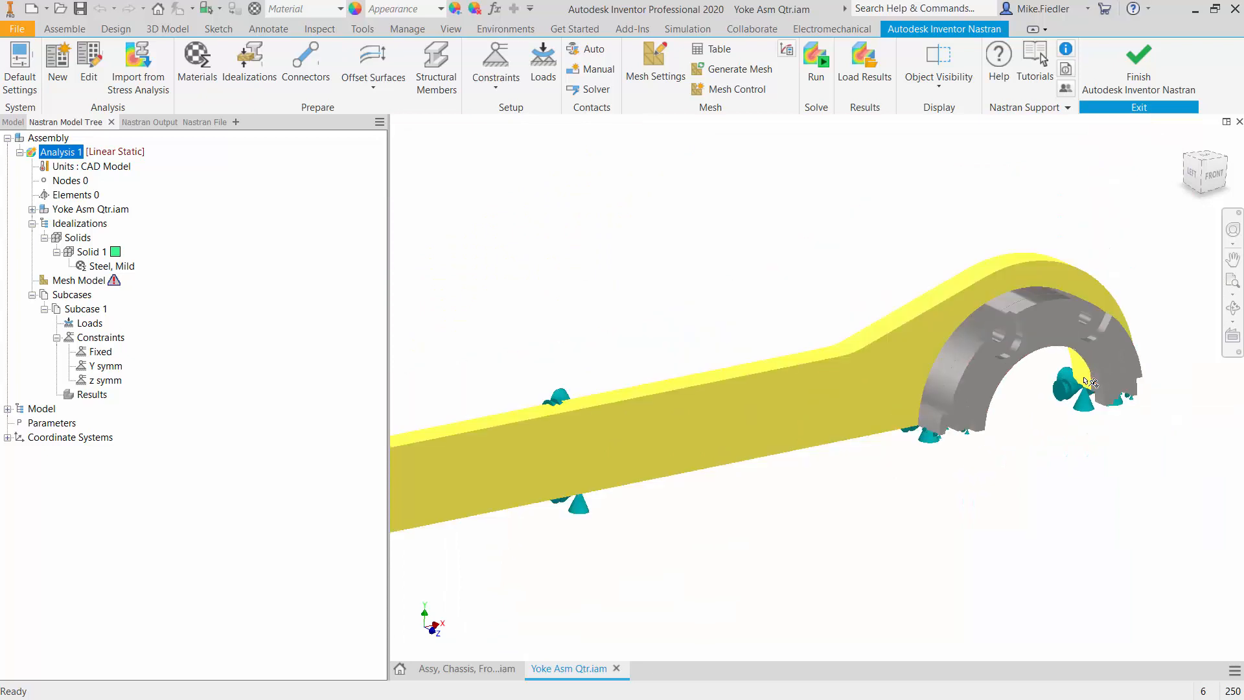
{"action": "scroll", "coordinate": [638, 262], "scroll_direction": "down", "scroll_amount": 4}
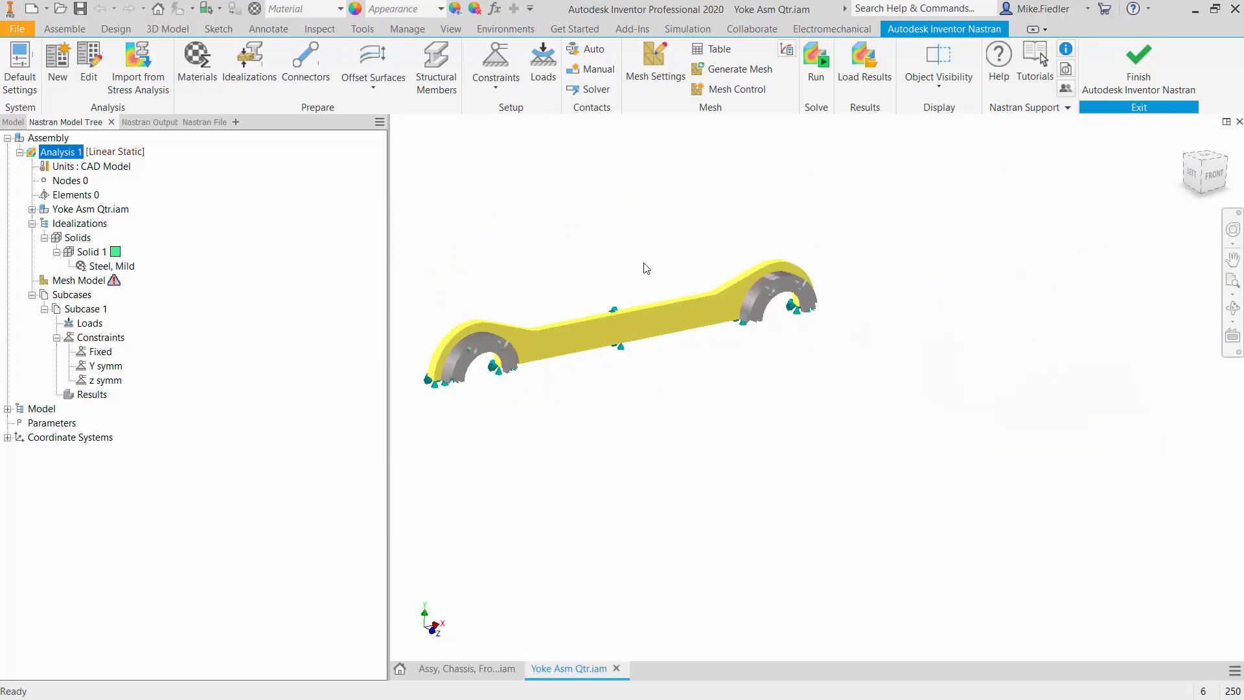
Step: Apply a force load with an Fx of 2500 lbf to the yoke's inner bore face at the unconstrained end
{"action": "scroll", "coordinate": [645, 268], "scroll_direction": "up", "scroll_amount": 6}
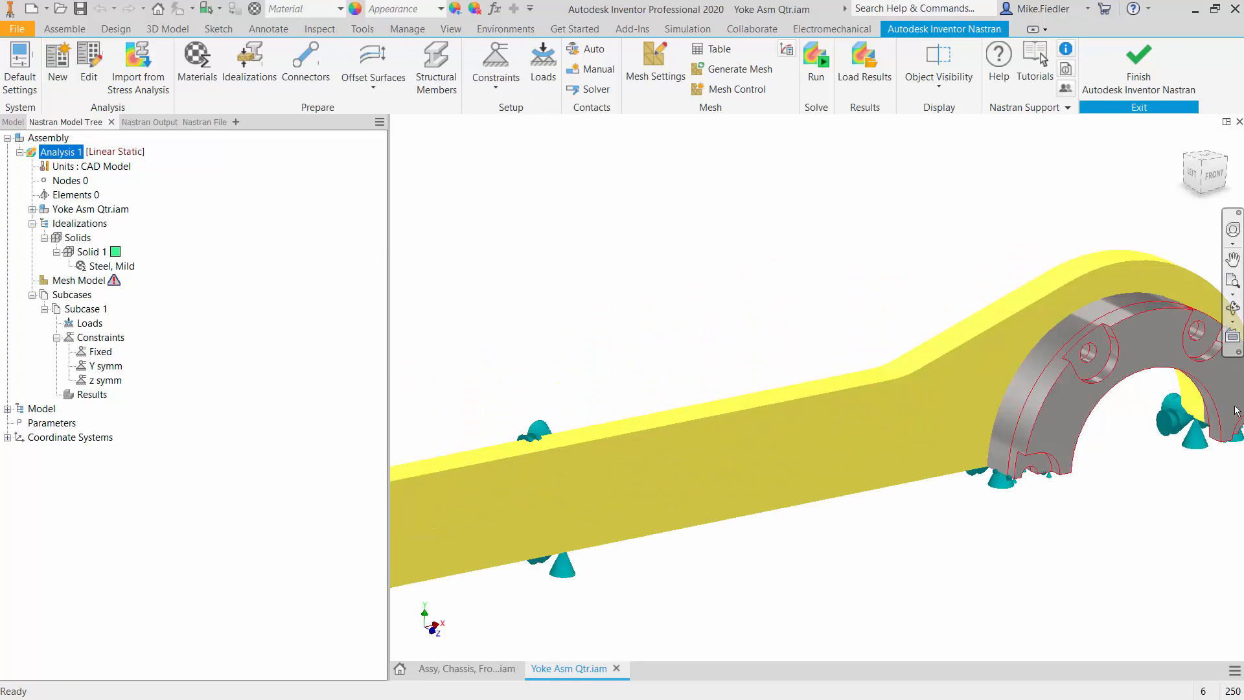
{"action": "left_click", "coordinate": [550, 73]}
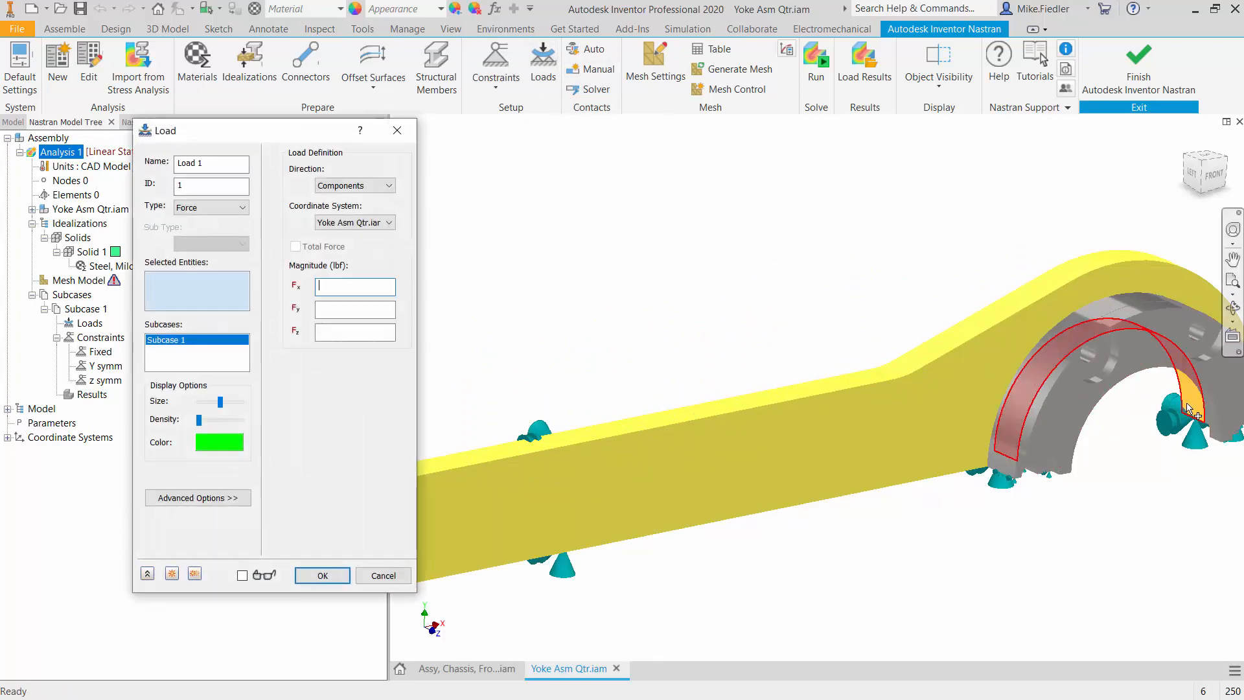
{"action": "mouse_move", "coordinate": [1188, 407]}
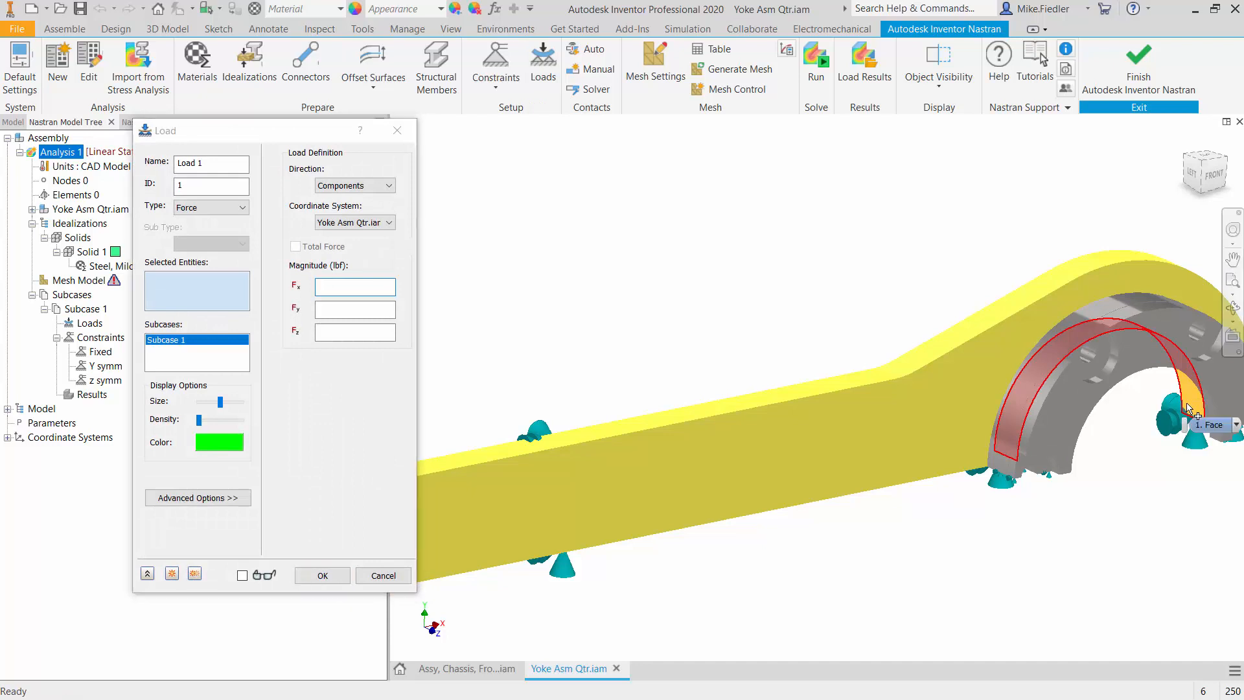
{"action": "left_click", "coordinate": [1188, 406]}
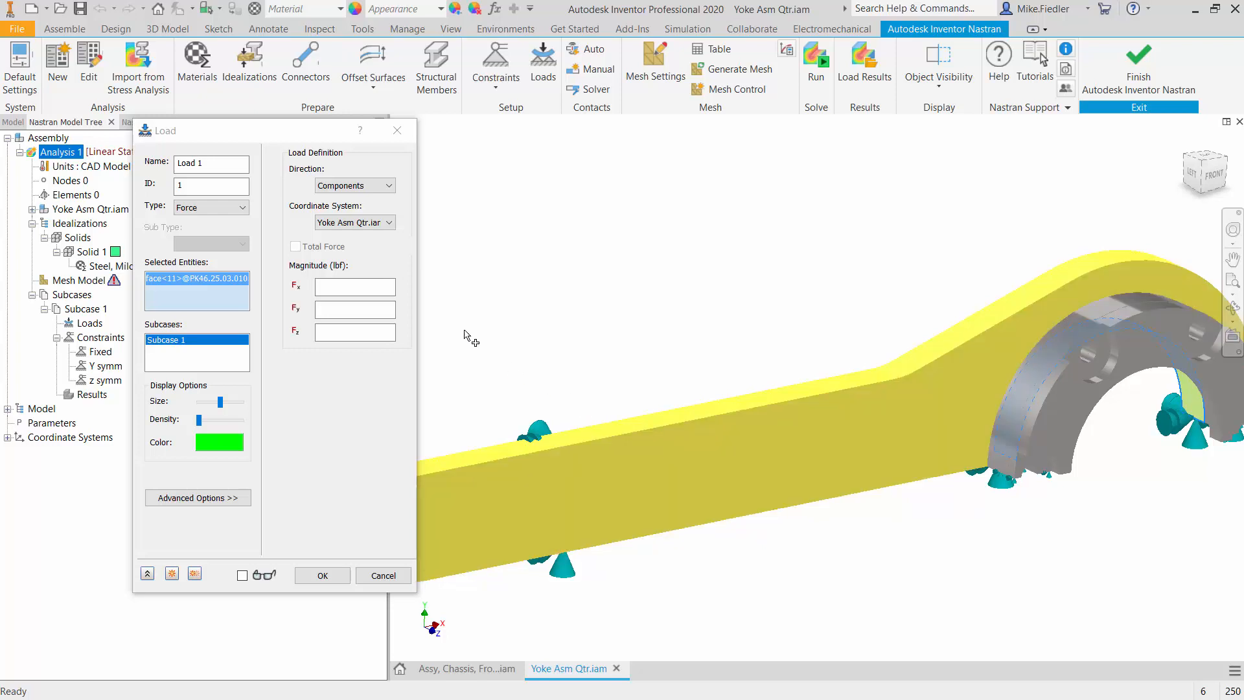
{"action": "left_click", "coordinate": [364, 285]}
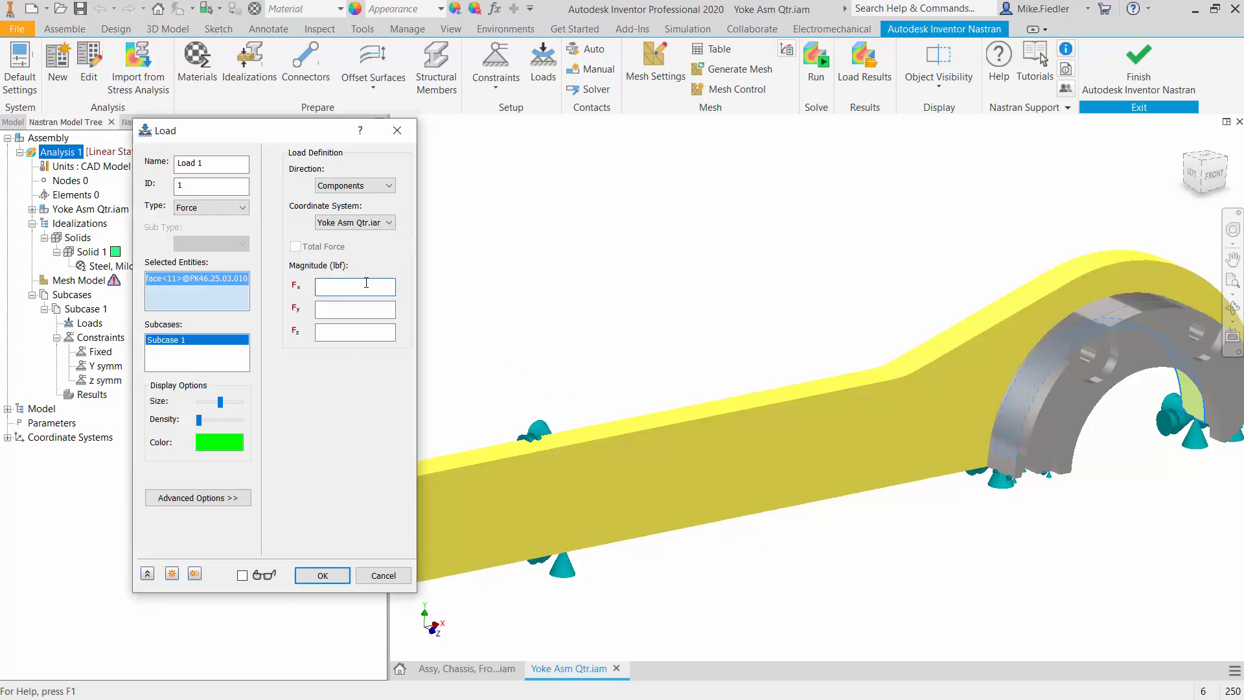
{"action": "type", "text": "2500"}
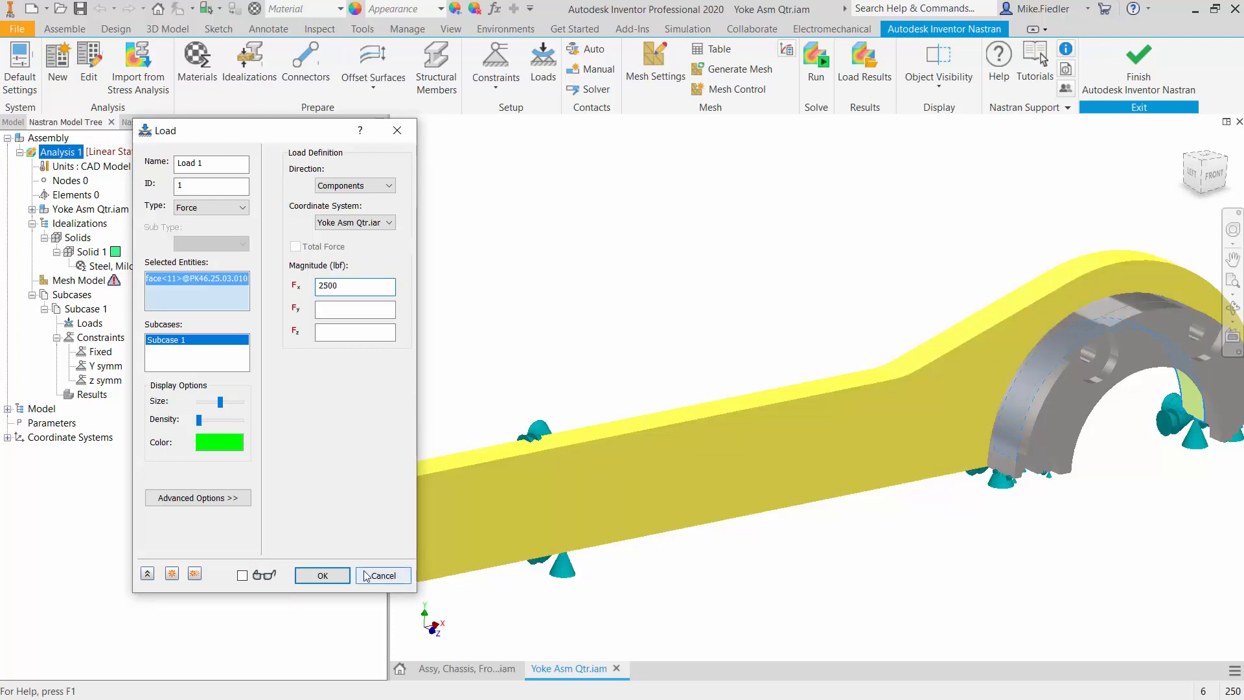
{"action": "left_click", "coordinate": [322, 575]}
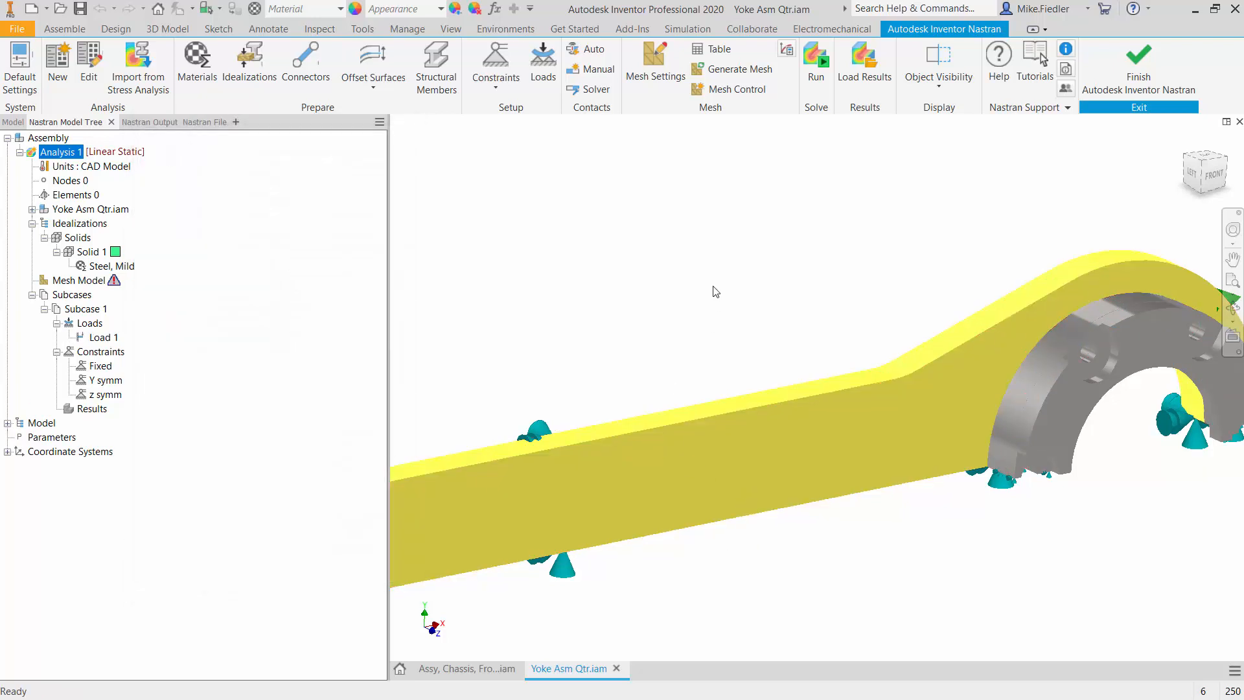
Step: Generate the mesh for the yoke assembly and examine it around the ring at the fixed end
{"action": "left_click", "coordinate": [743, 71]}
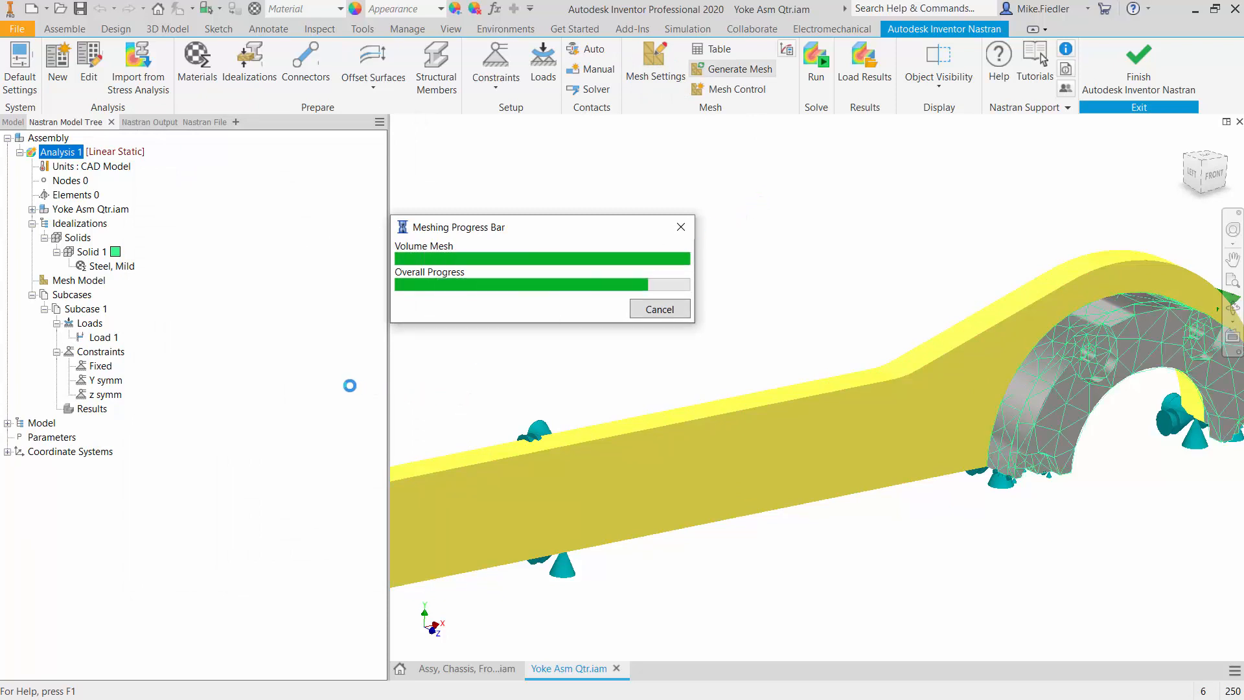
{"action": "scroll", "coordinate": [728, 439], "scroll_direction": "down", "scroll_amount": 5}
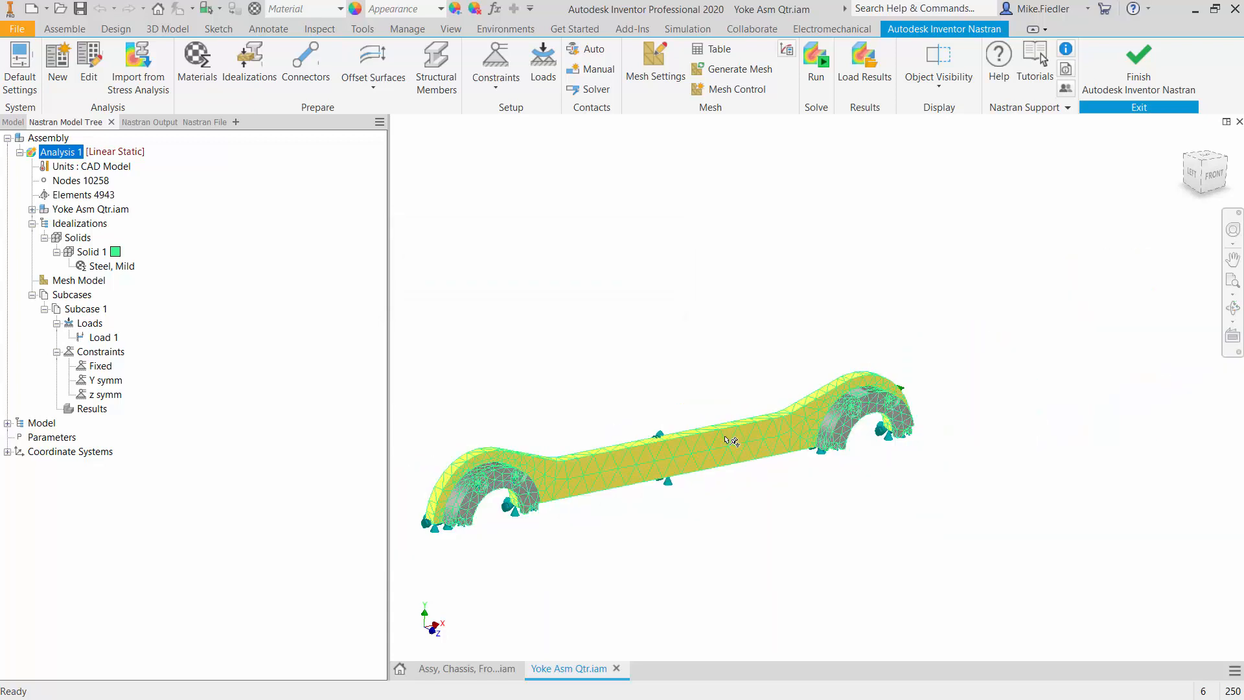
{"action": "scroll", "coordinate": [450, 505], "scroll_direction": "up", "scroll_amount": 6}
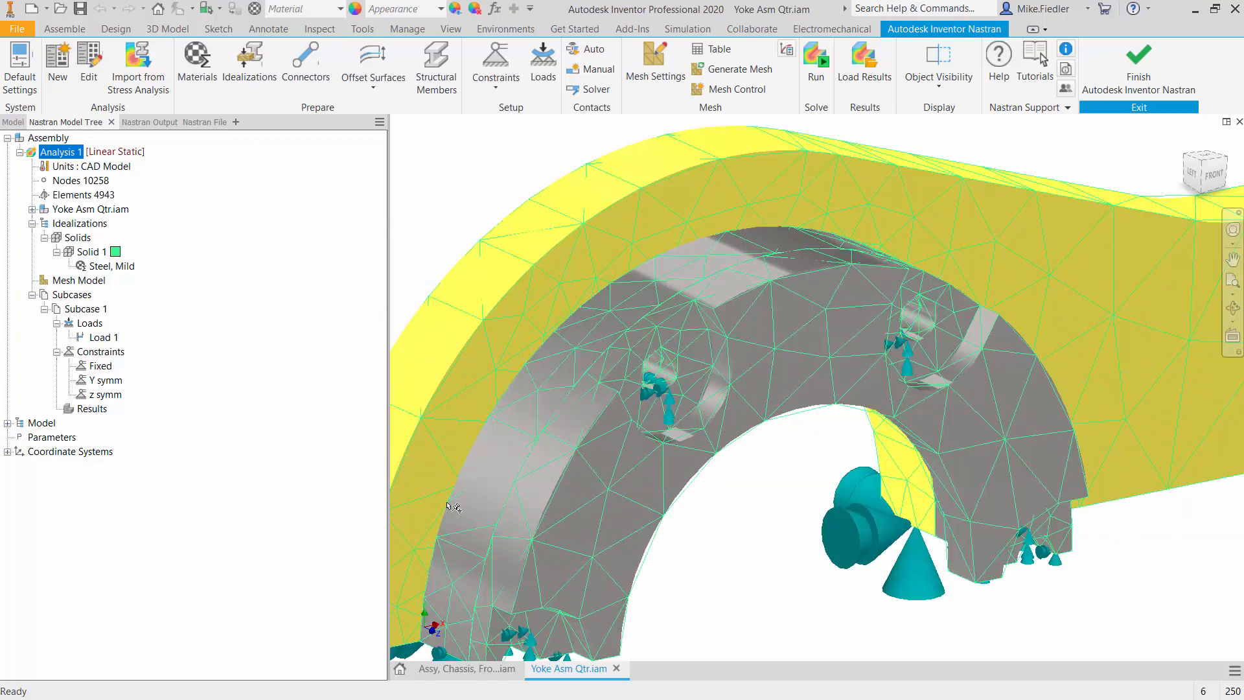
Step: Refine the yoke assembly's mesh to a 0.5 in element size with parabolic elements and regenerate it
{"action": "scroll", "coordinate": [454, 506], "scroll_direction": "down", "scroll_amount": 3}
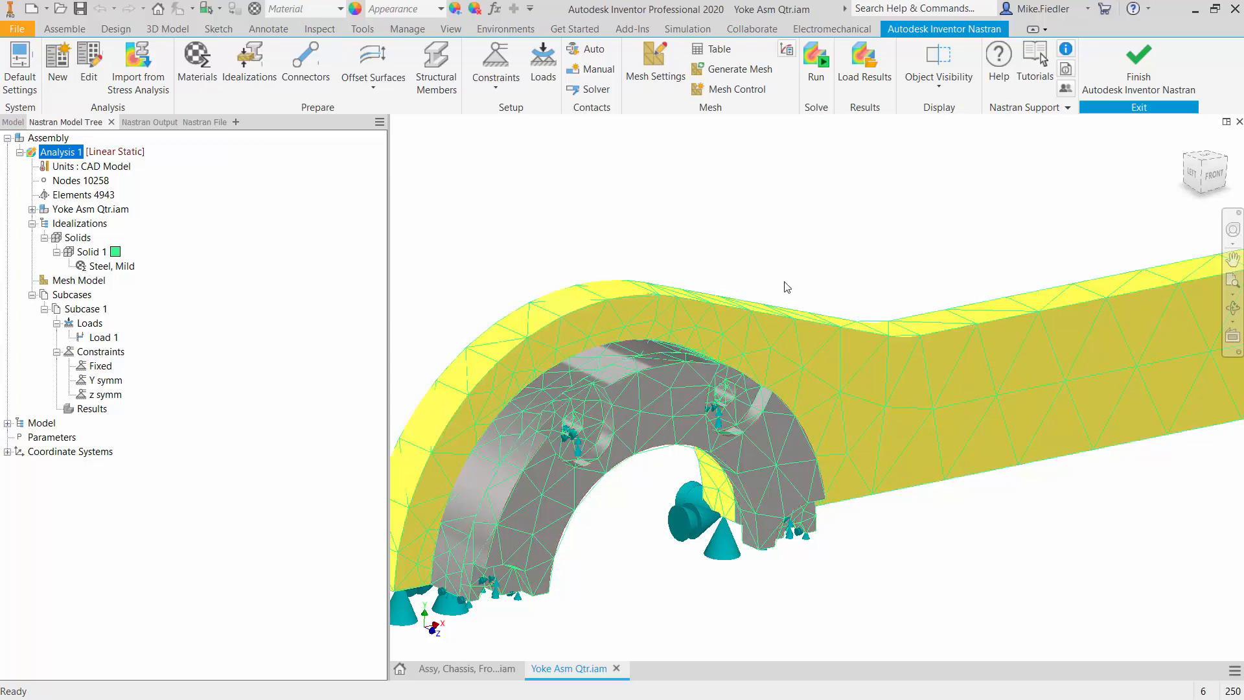
{"action": "scroll", "coordinate": [786, 287], "scroll_direction": "up", "scroll_amount": 2}
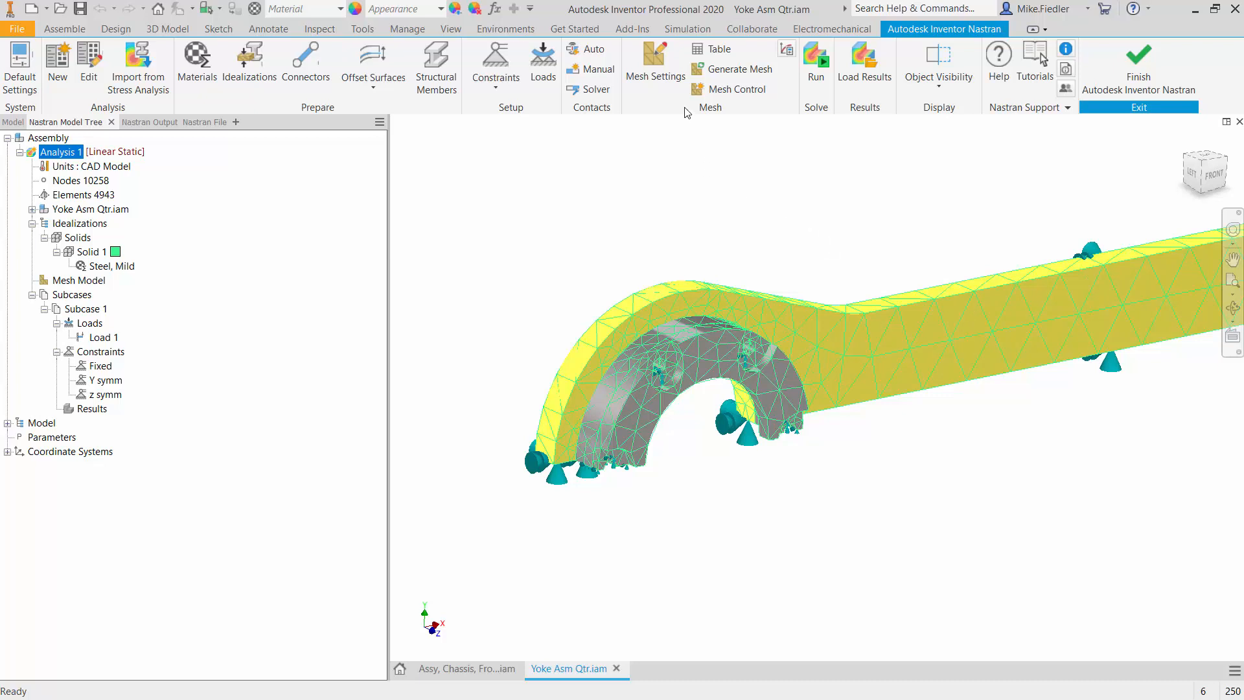
{"action": "left_click", "coordinate": [666, 84]}
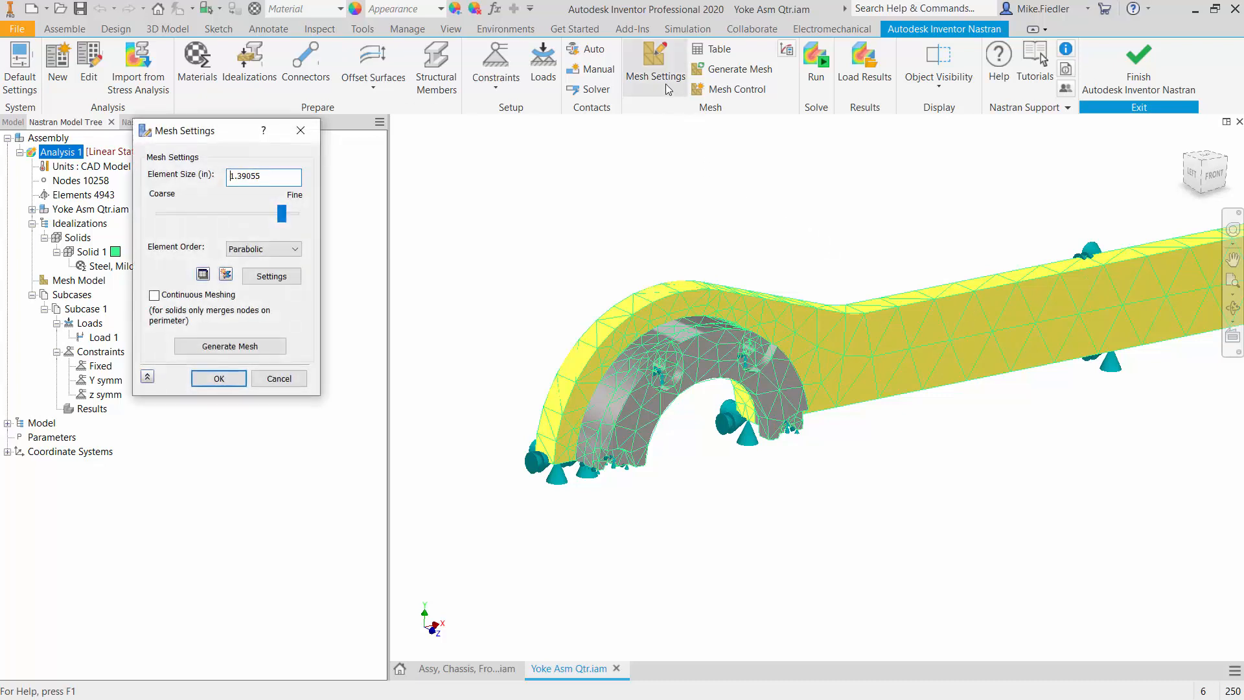
{"action": "left_click_drag", "start_coordinate": [254, 132], "coordinate": [657, 189]}
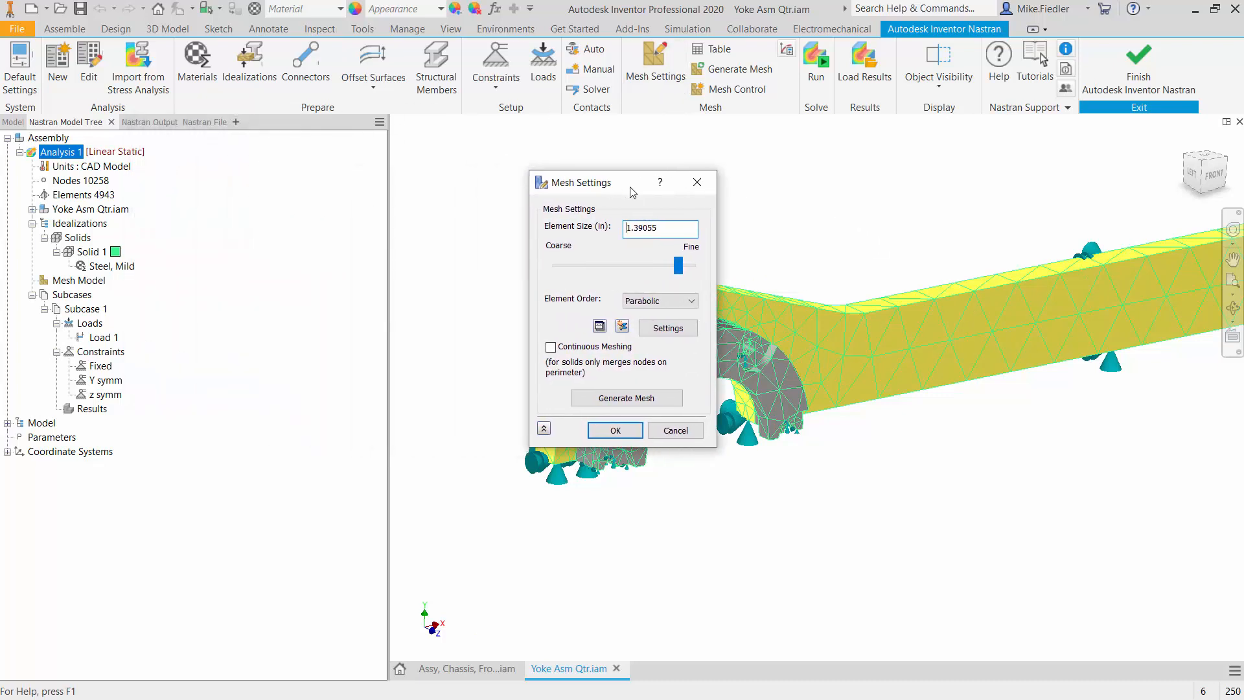
{"action": "left_click_drag", "start_coordinate": [534, 237], "coordinate": [512, 233]}
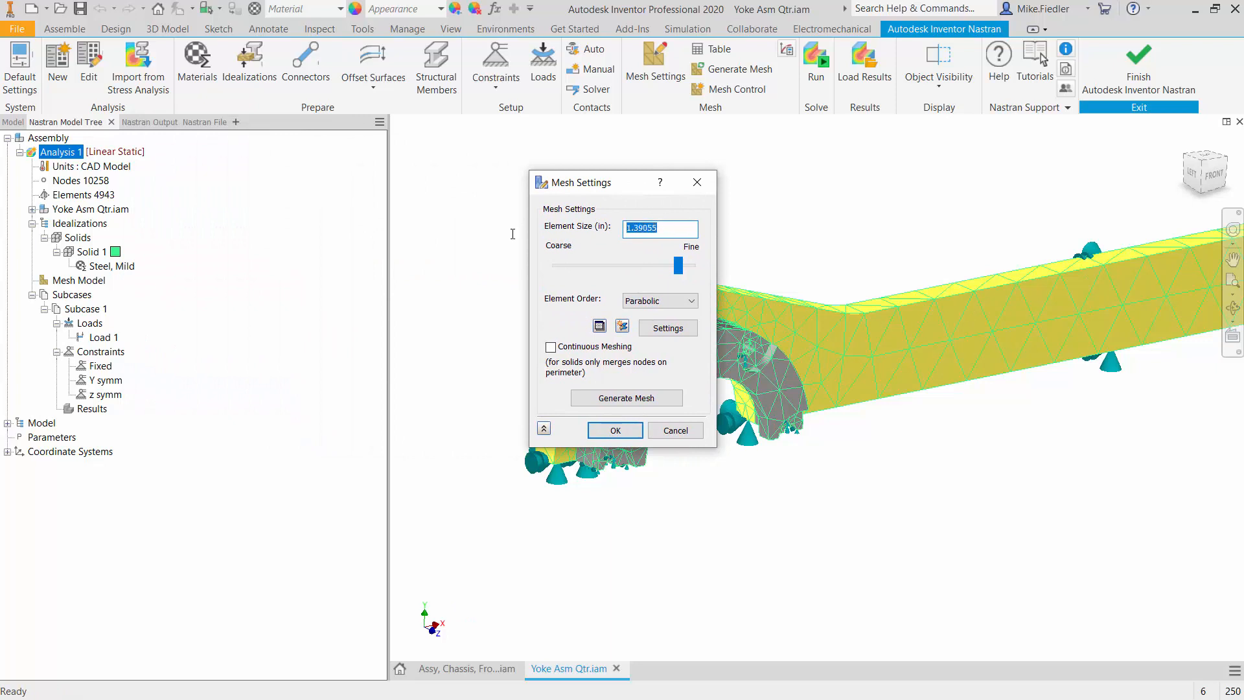
{"action": "type", "text": "0.5"}
{"action": "left_click", "coordinate": [626, 397]}
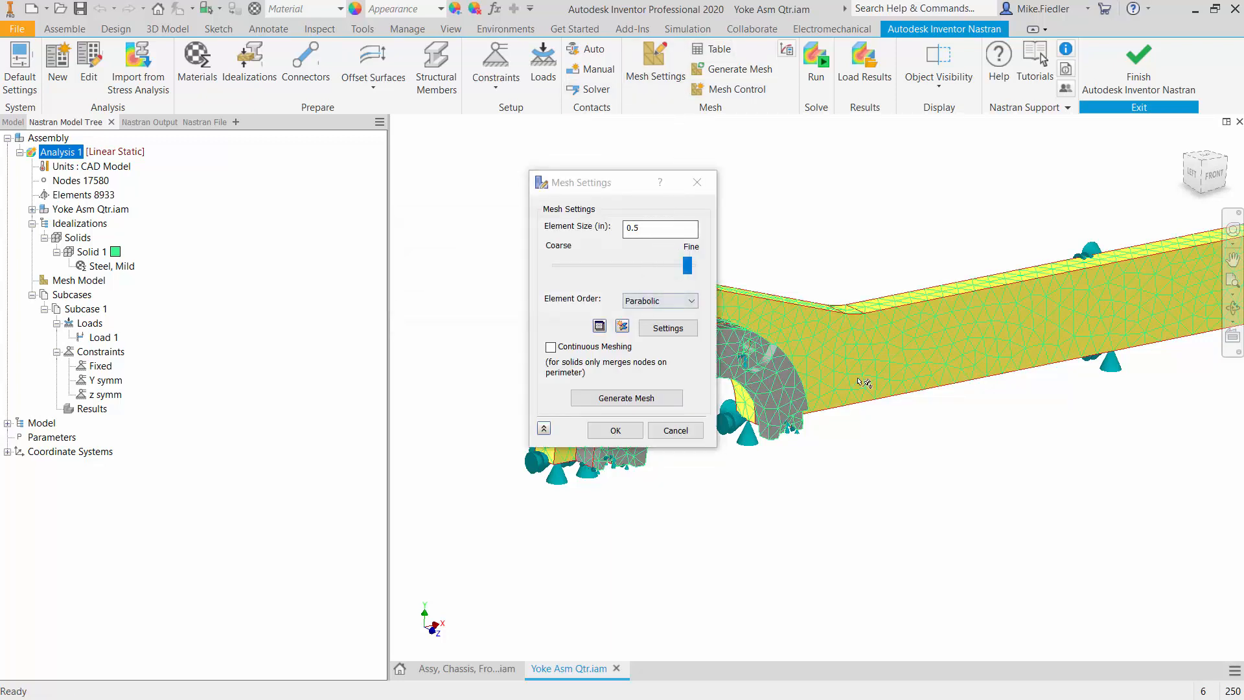
{"action": "left_click", "coordinate": [626, 434]}
Step: Try to solve the linear static analysis with the refined mesh
{"action": "scroll", "coordinate": [848, 299], "scroll_direction": "down", "scroll_amount": 5}
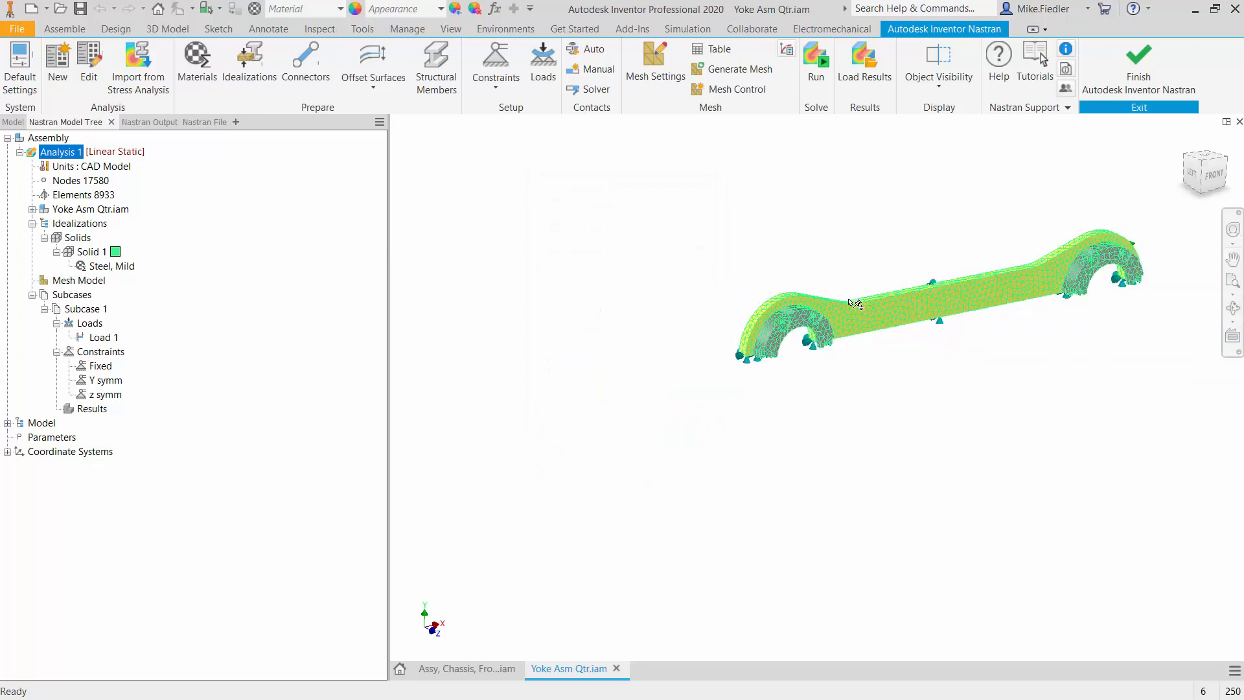
{"action": "scroll", "coordinate": [1104, 287], "scroll_direction": "up", "scroll_amount": 3}
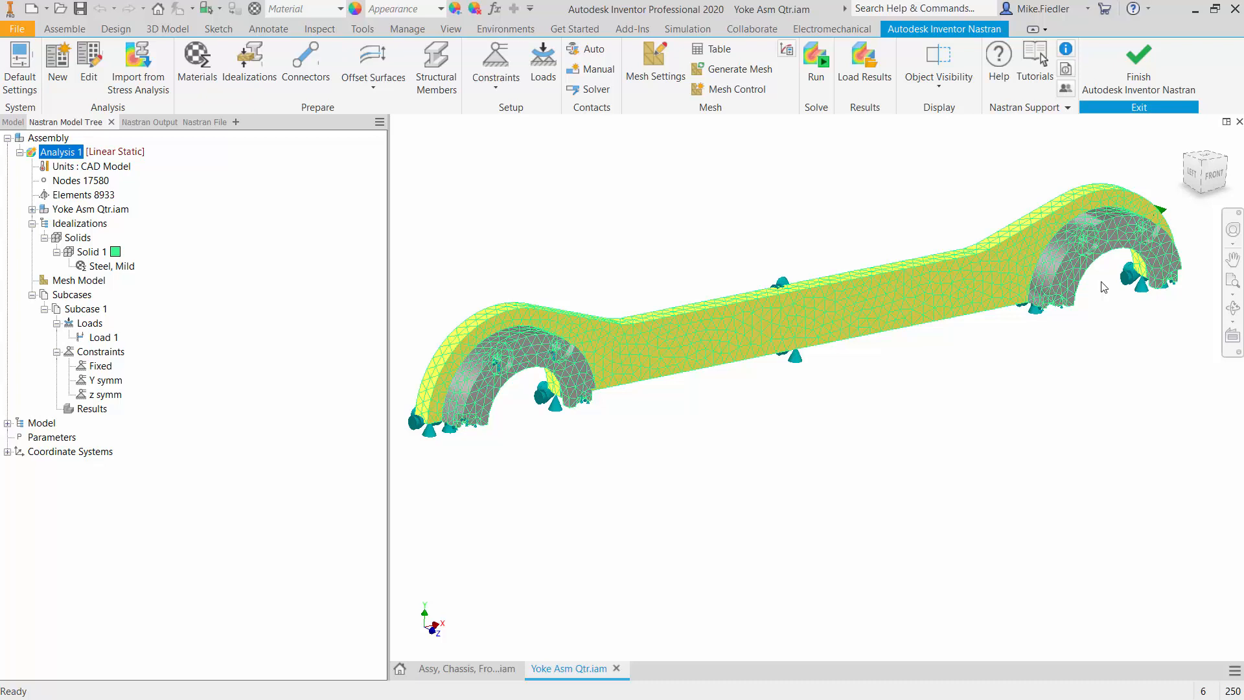
{"action": "left_click", "coordinate": [815, 65]}
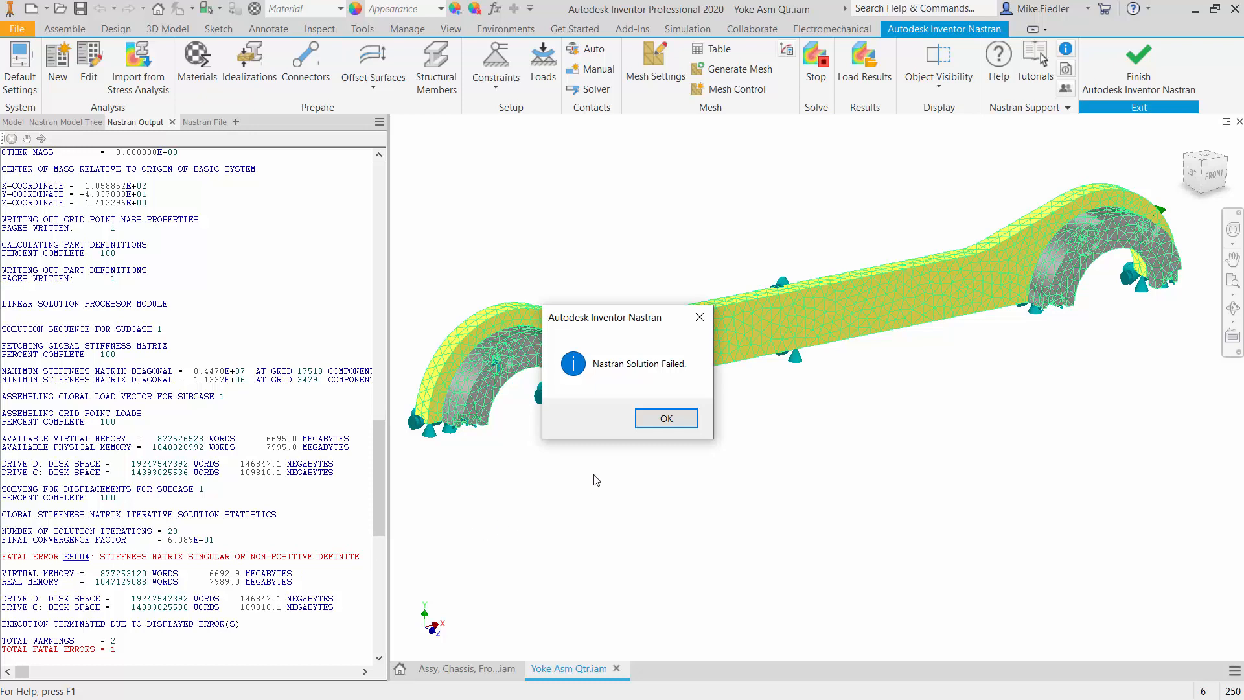
{"action": "left_click", "coordinate": [666, 417]}
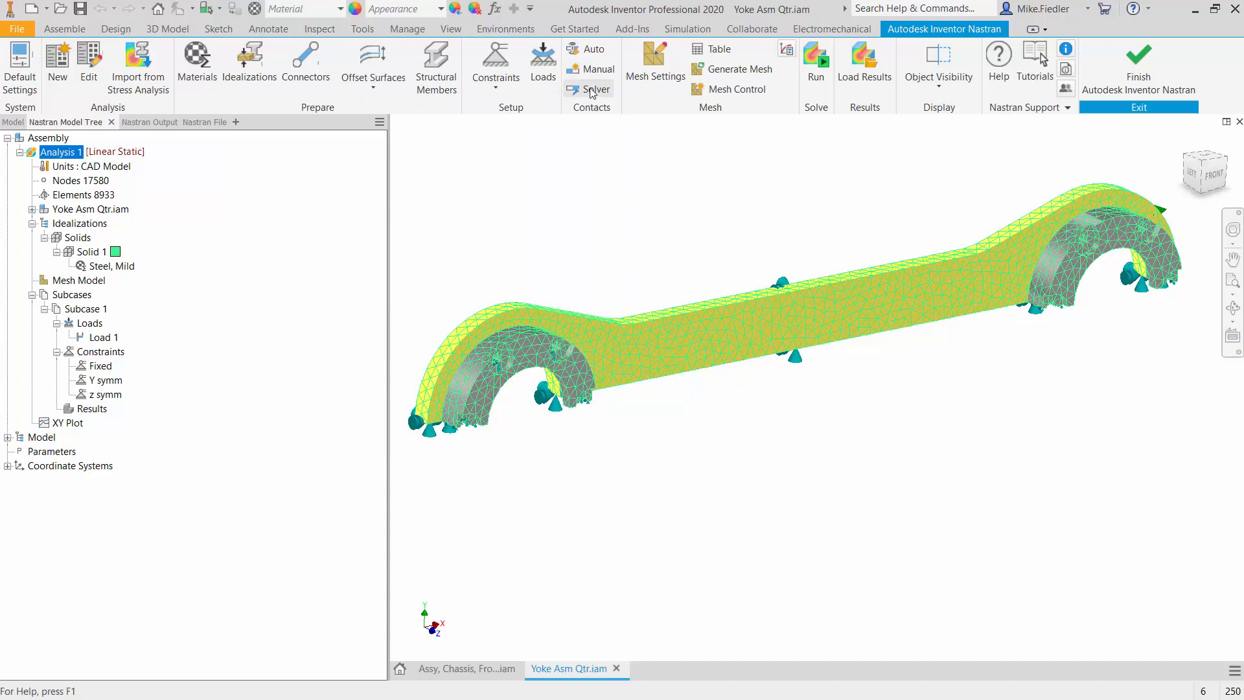
Step: Generate automatic surface contacts for the assembly and highlight the first three contact pairs on the model
{"action": "left_click", "coordinate": [592, 52]}
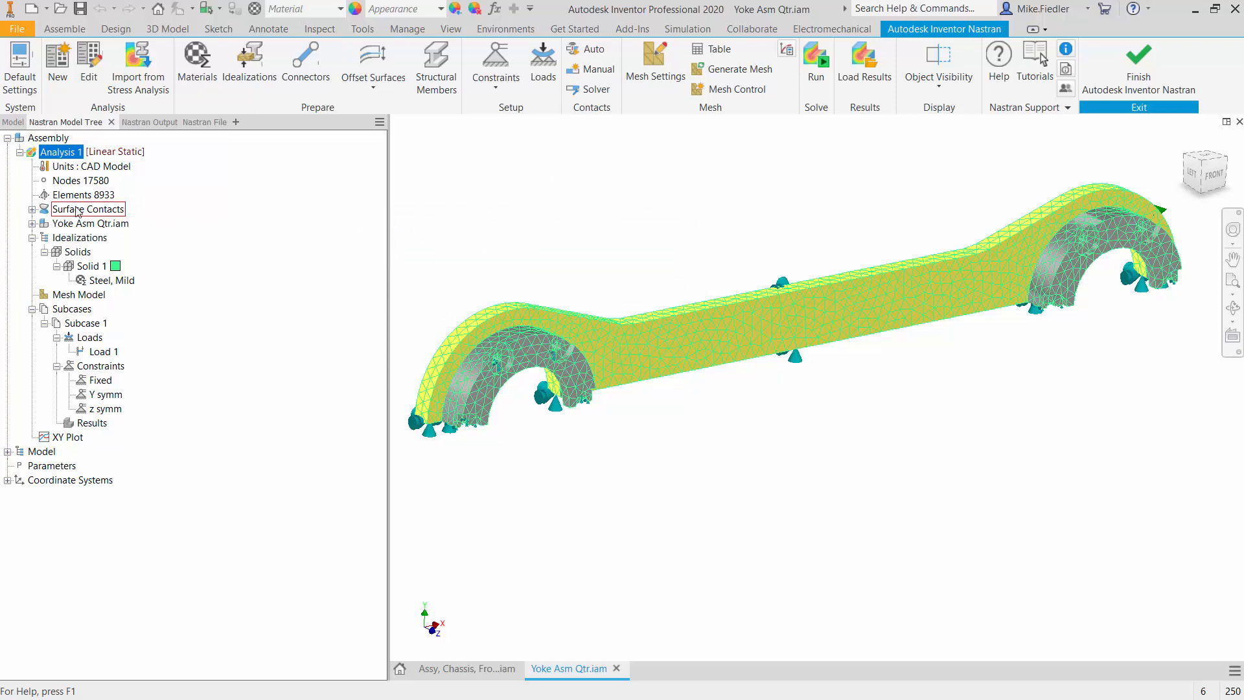
{"action": "left_click", "coordinate": [31, 209]}
{"action": "left_click", "coordinate": [117, 224]}
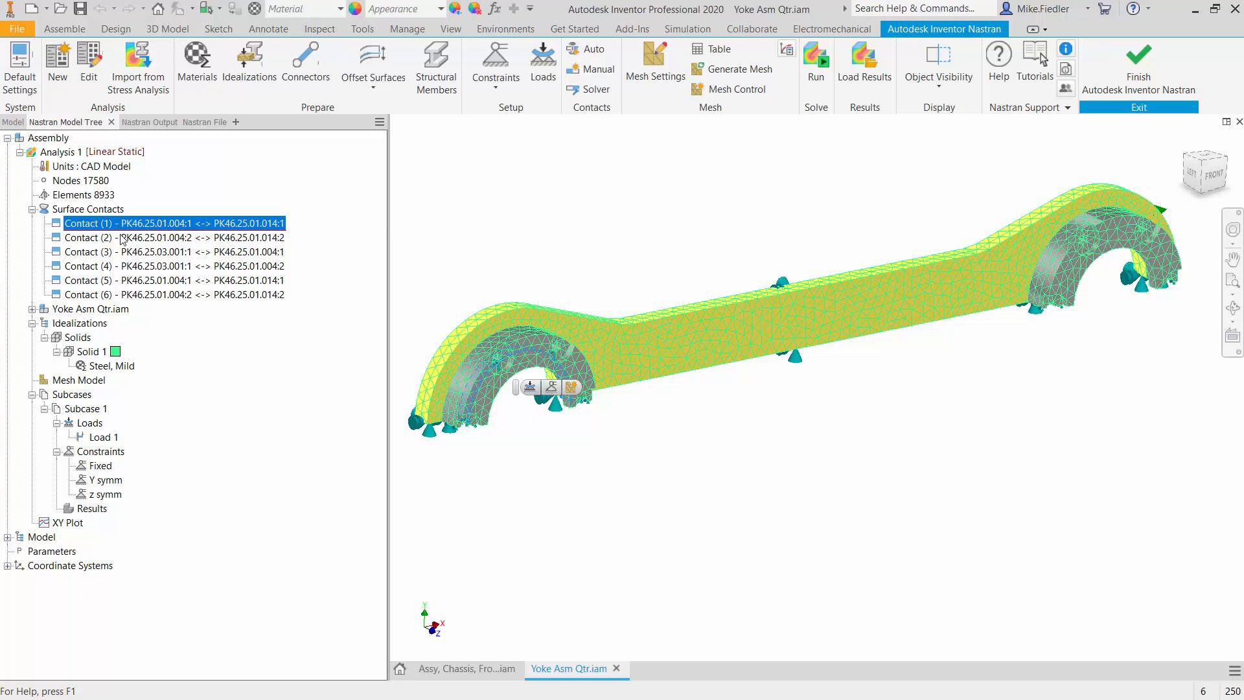
{"action": "left_click", "coordinate": [123, 238]}
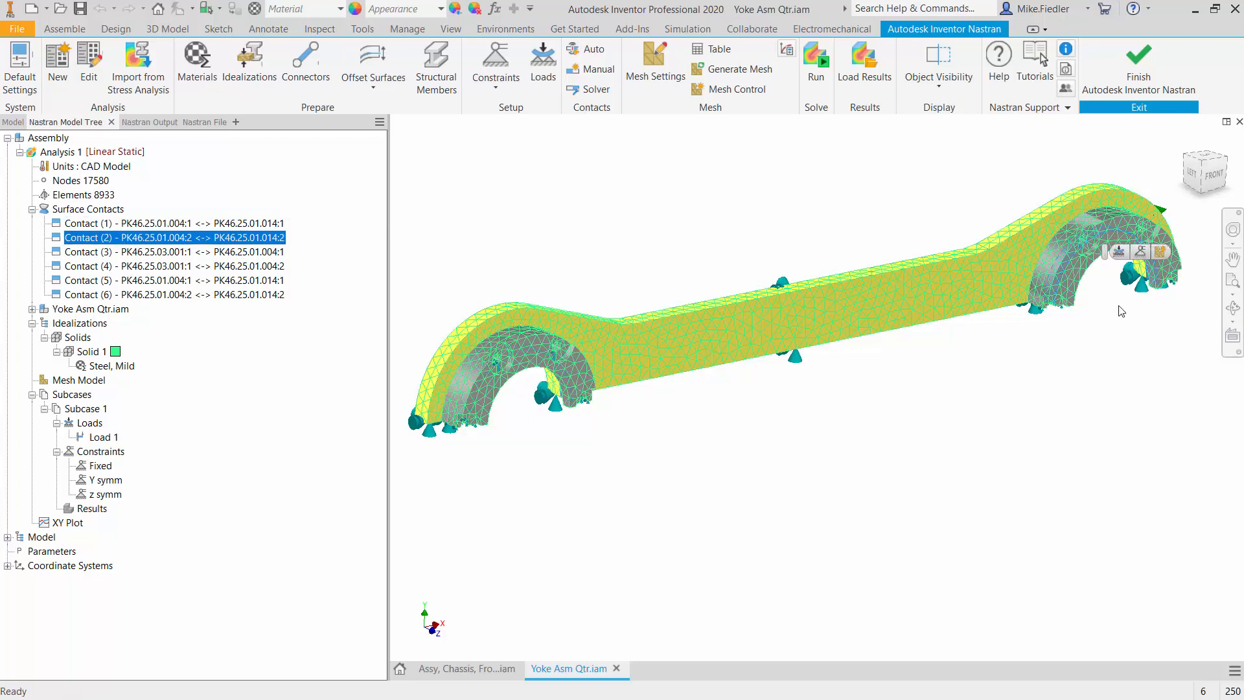
{"action": "left_click", "coordinate": [245, 252]}
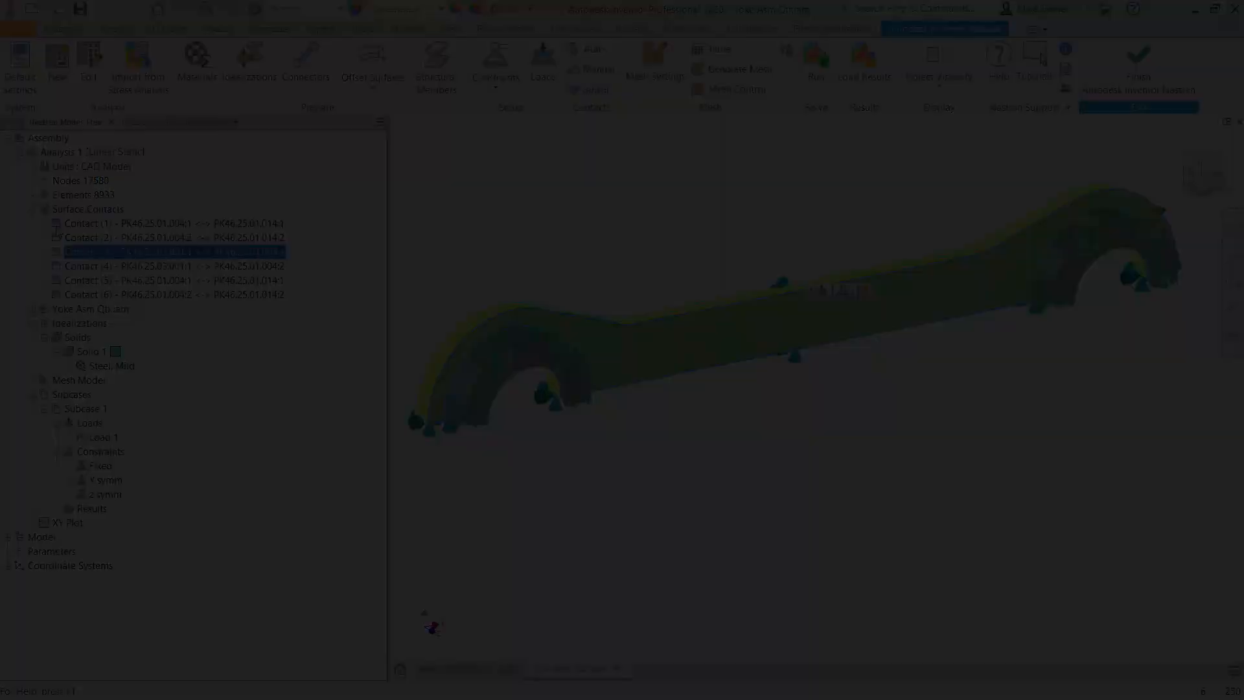
Step: Review the contact type and penetration type options of Contact (3) between PK46.25.03.001:1 and PK46.25.01.004:1 without changing them
{"action": "right_click", "coordinate": [263, 253]}
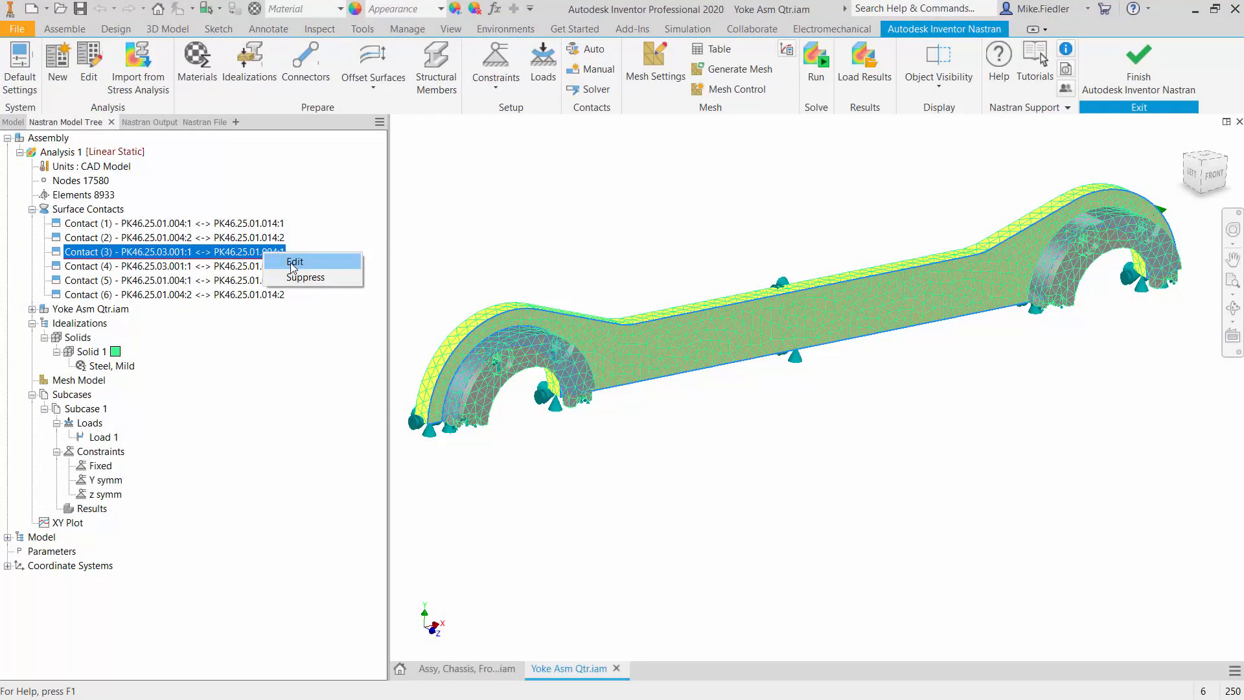
{"action": "left_click", "coordinate": [293, 261]}
{"action": "left_click_drag", "start_coordinate": [528, 149], "coordinate": [585, 152]}
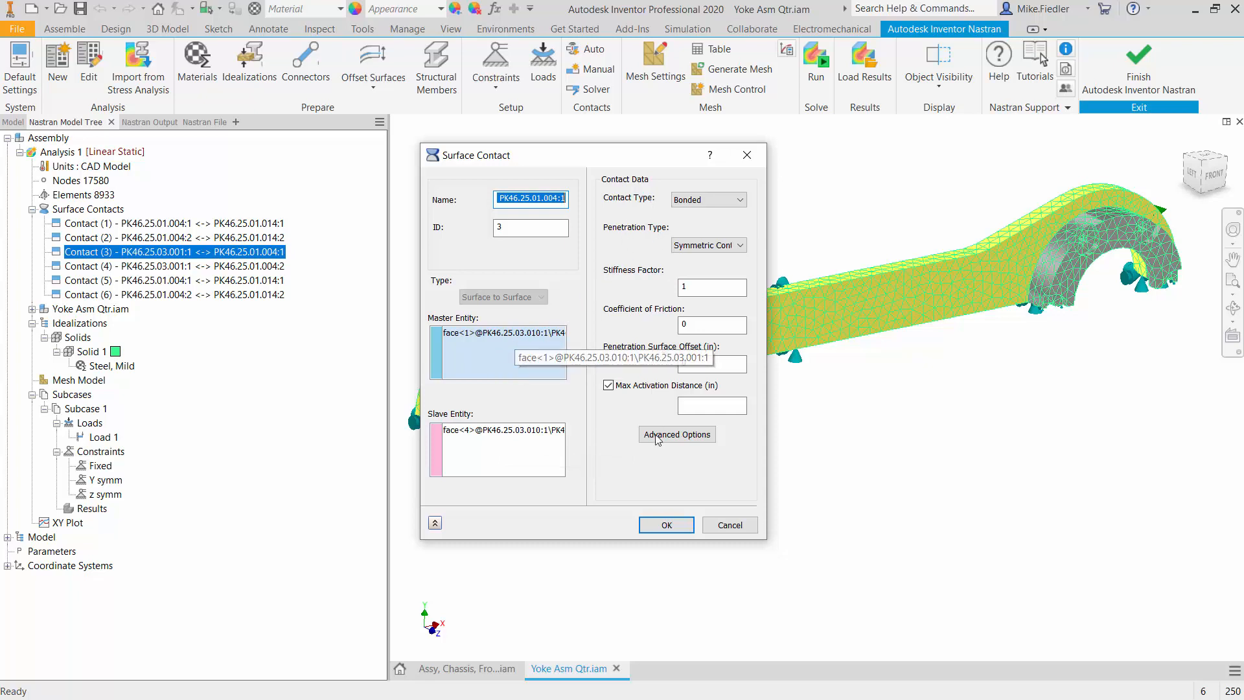
{"action": "left_click", "coordinate": [721, 203]}
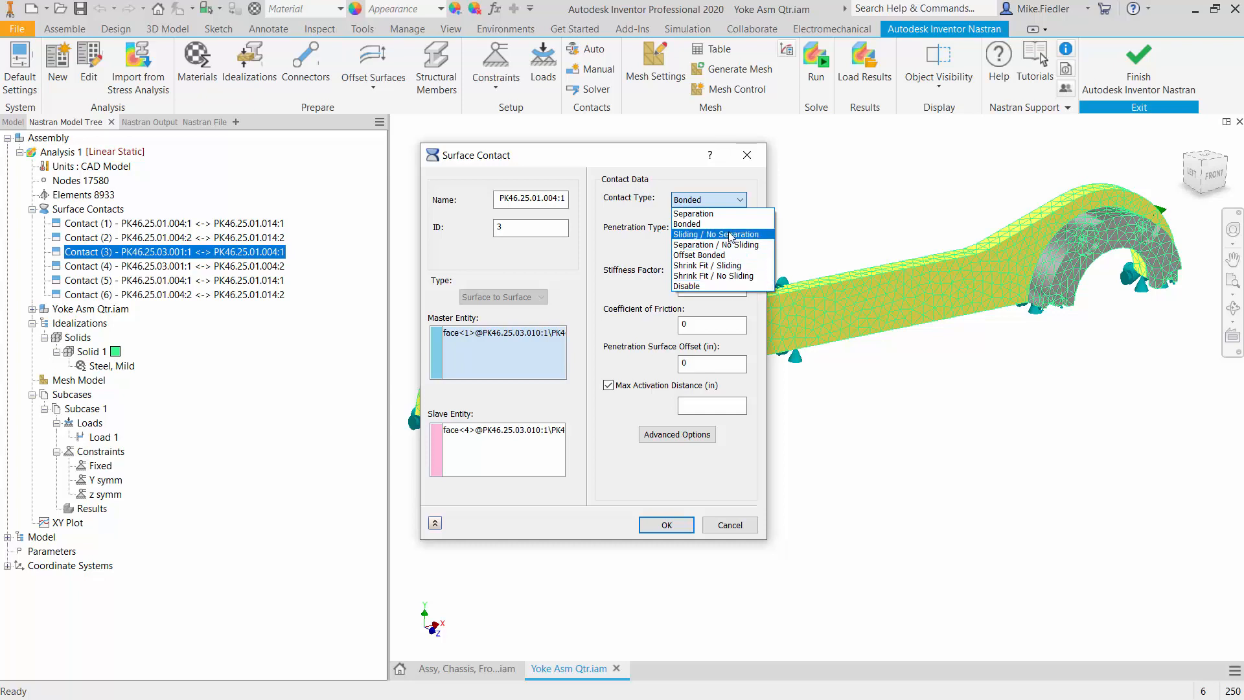
{"action": "left_click", "coordinate": [677, 165]}
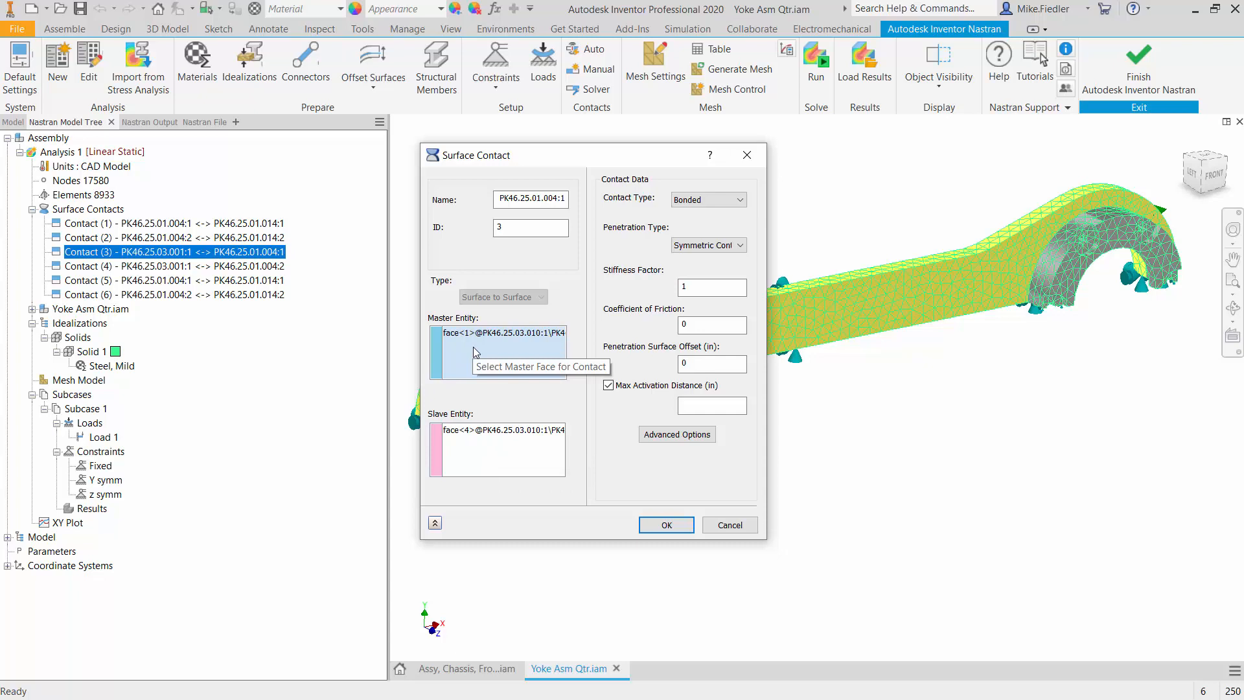
{"action": "left_click", "coordinate": [716, 251]}
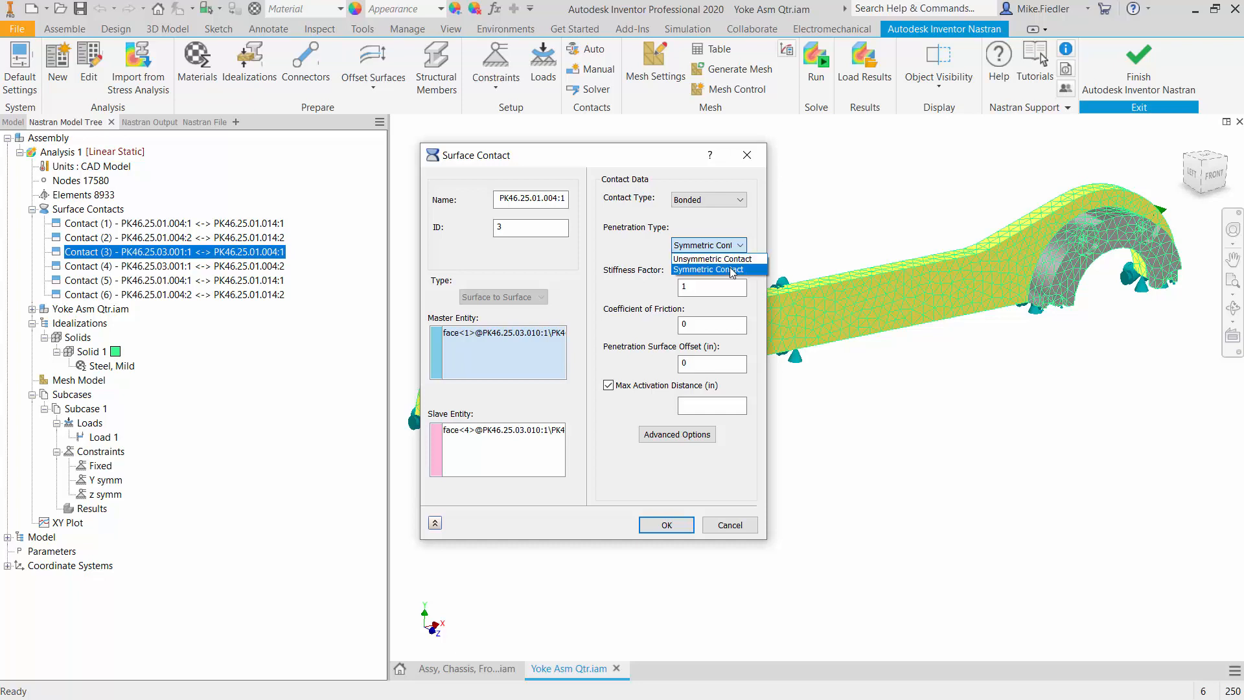
{"action": "left_click", "coordinate": [733, 270]}
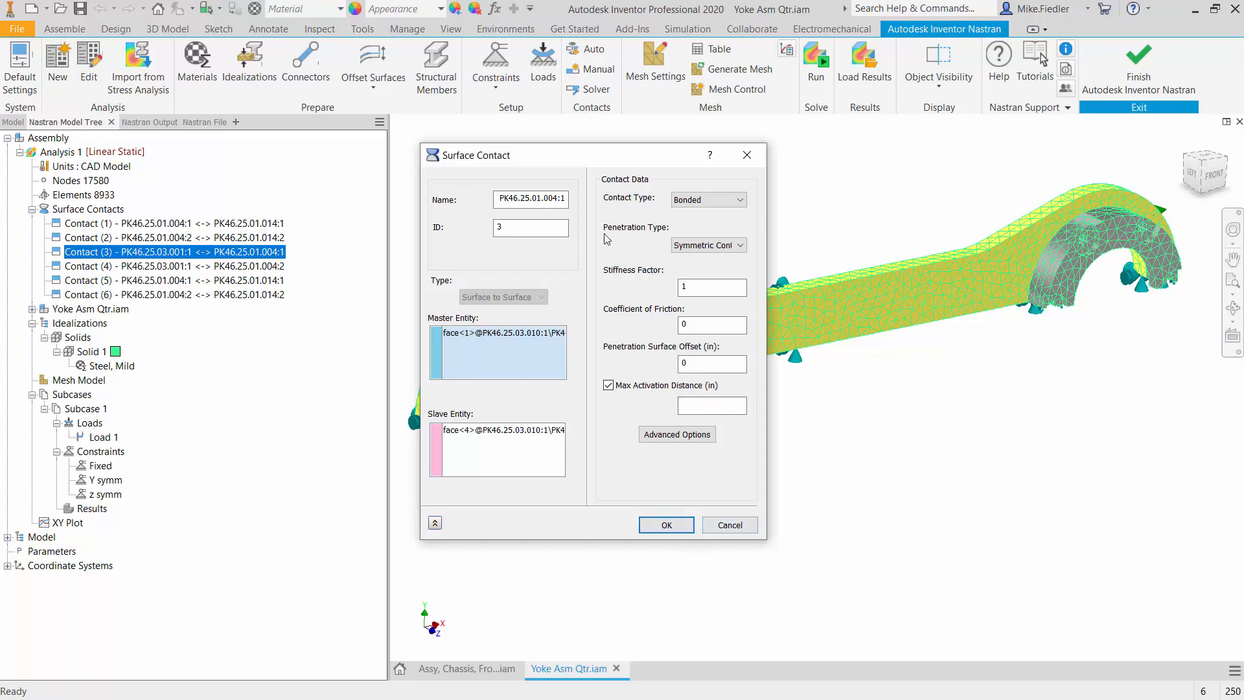
{"action": "left_click", "coordinate": [730, 525]}
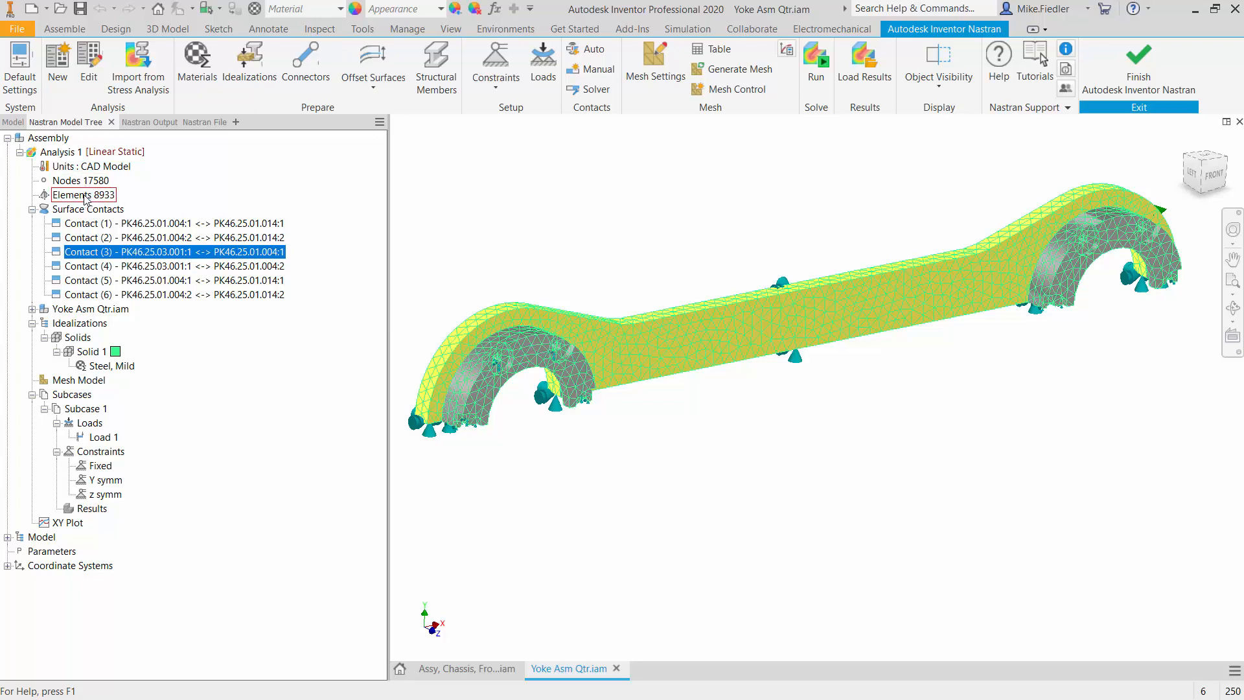
Step: Solve the linear static analysis with the automatic surface contacts included
{"action": "left_click", "coordinate": [815, 68]}
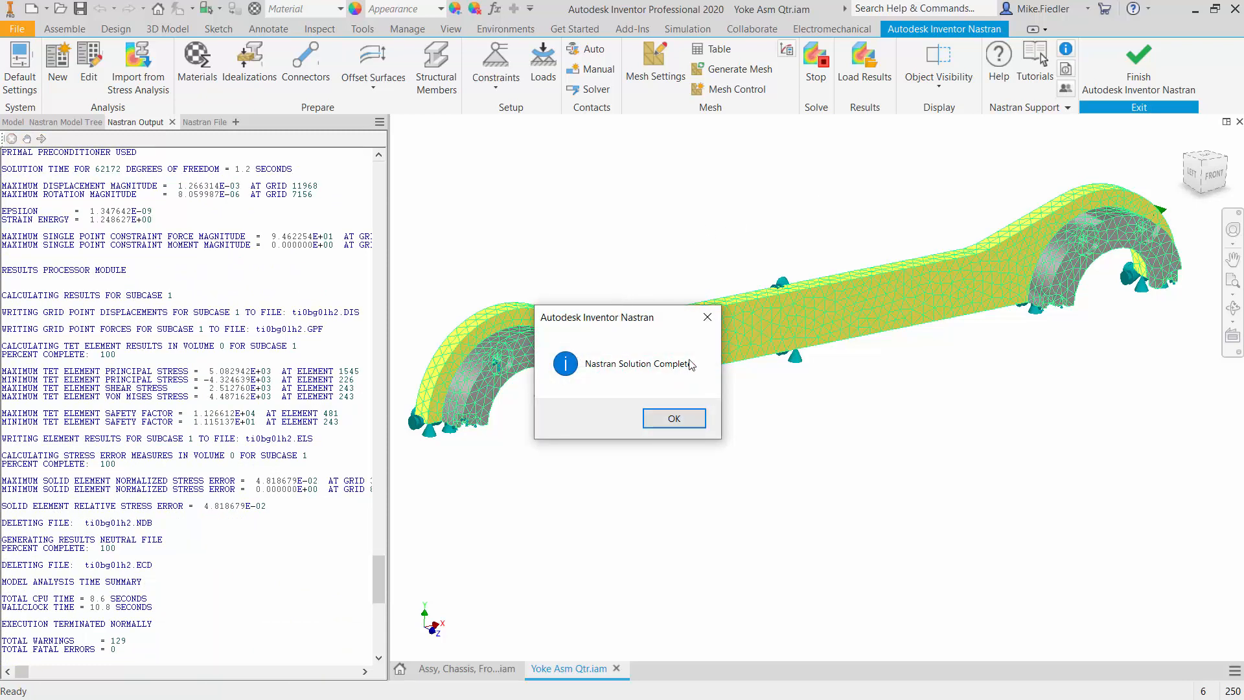
{"action": "left_click", "coordinate": [674, 420]}
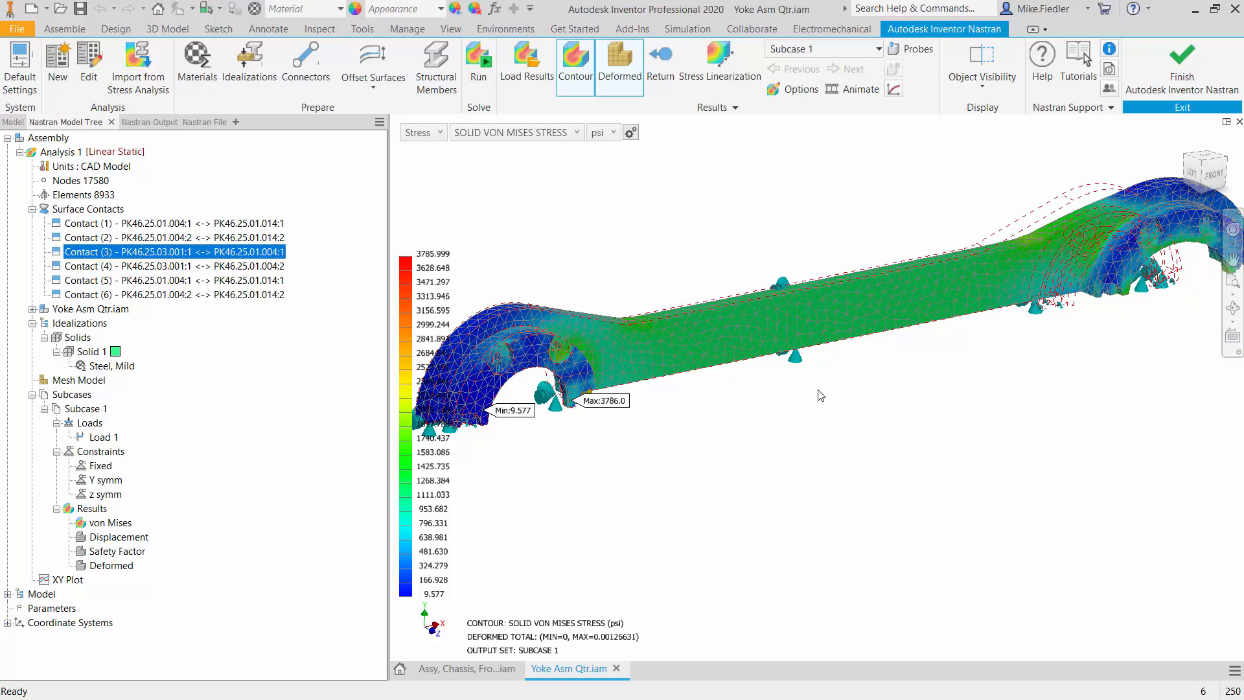
Step: Examine the von Mises stress contour from below around the maximum-stress marker at the ring's cut bolt seat, close up and in context
{"action": "middle_click_drag", "start_coordinate": [795, 403], "coordinate": [488, 327], "text": "shift"}
{"action": "scroll", "coordinate": [476, 317], "scroll_direction": "down", "scroll_amount": 5}
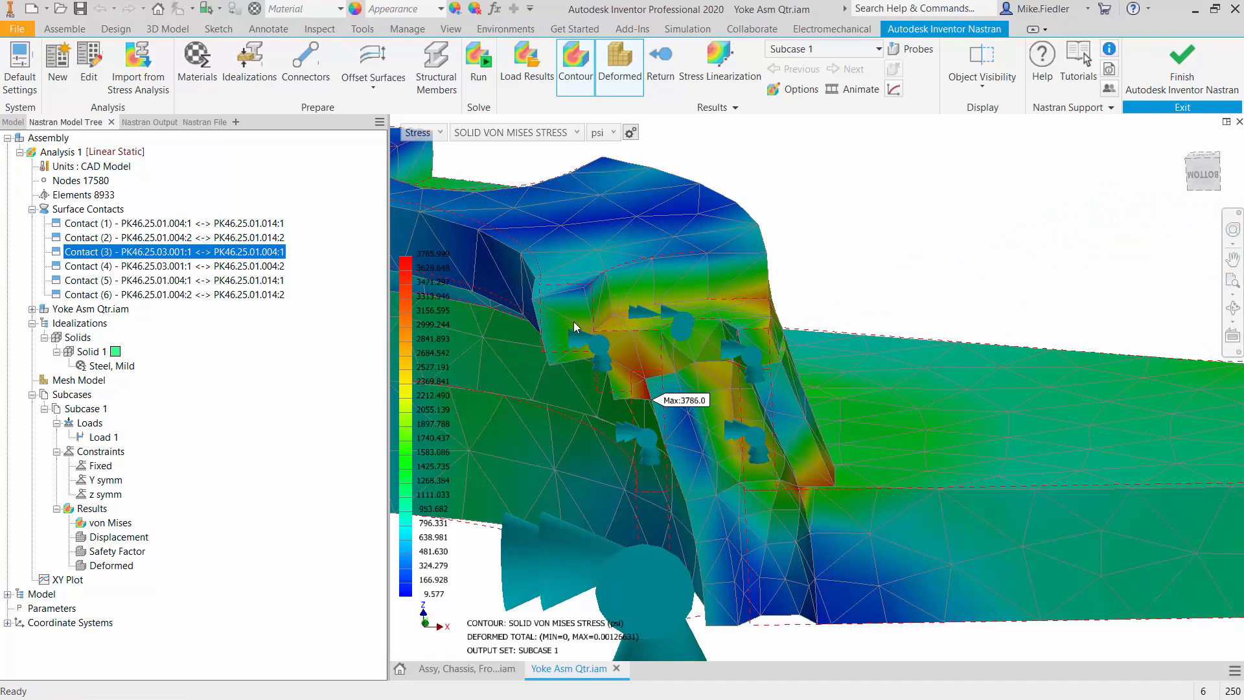
{"action": "scroll", "coordinate": [573, 321], "scroll_direction": "up", "scroll_amount": 2}
{"action": "scroll", "coordinate": [574, 322], "scroll_direction": "down", "scroll_amount": 3}
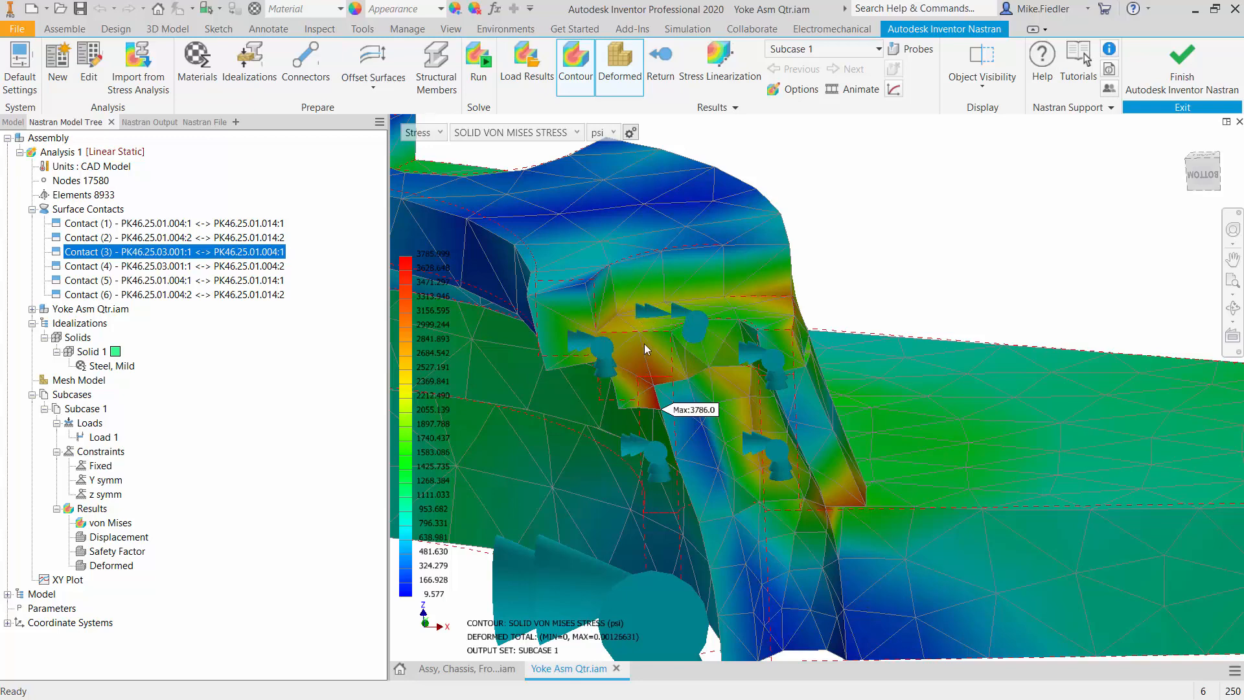
{"action": "scroll", "coordinate": [644, 343], "scroll_direction": "down", "scroll_amount": 3}
{"action": "scroll", "coordinate": [644, 343], "scroll_direction": "up", "scroll_amount": 5}
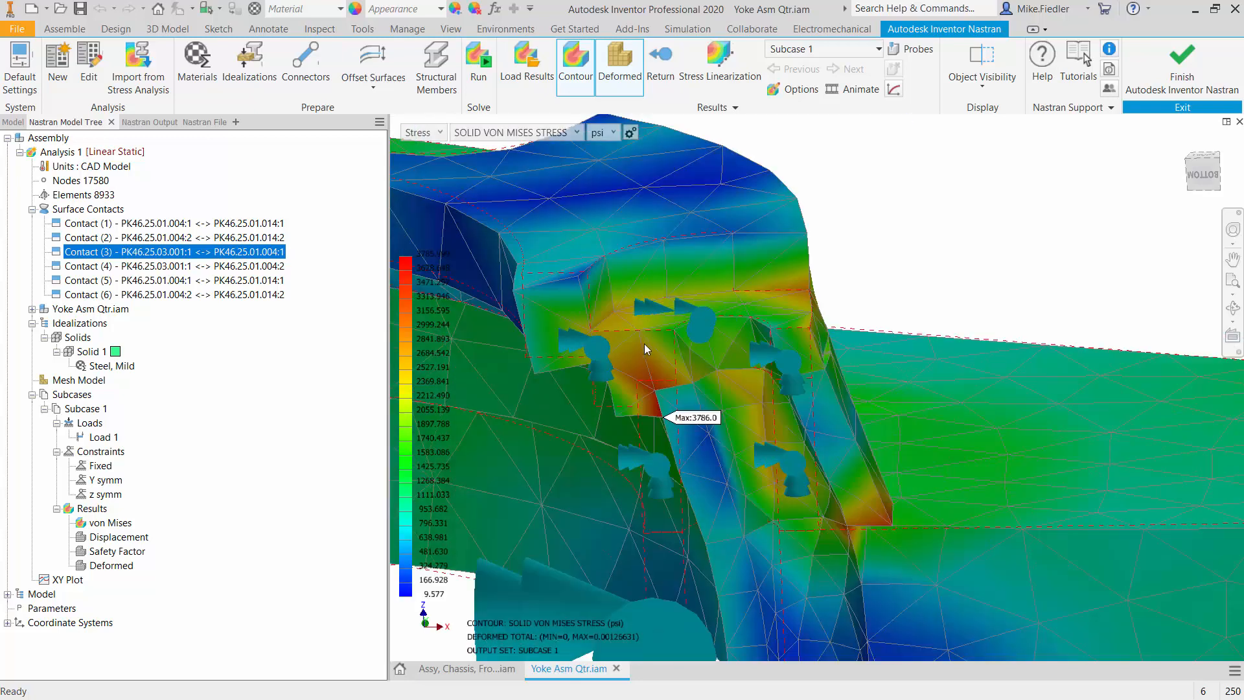
{"action": "scroll", "coordinate": [715, 380], "scroll_direction": "up", "scroll_amount": 2}
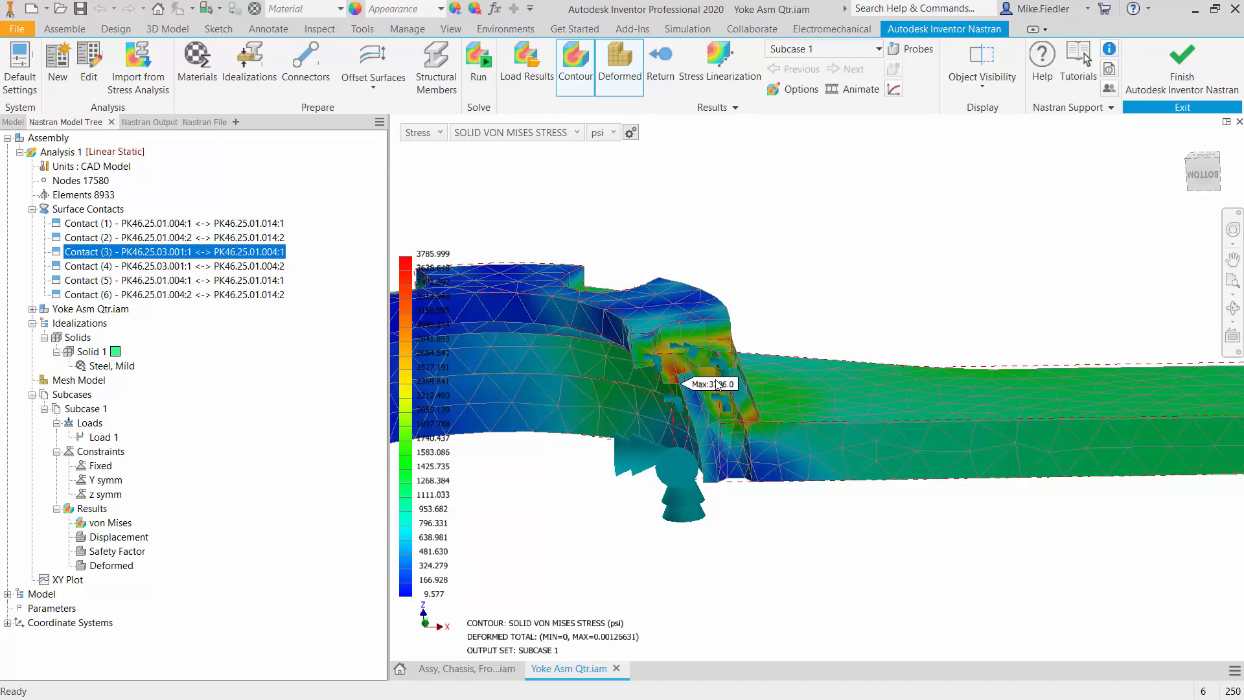
{"action": "scroll", "coordinate": [715, 380], "scroll_direction": "down", "scroll_amount": 2}
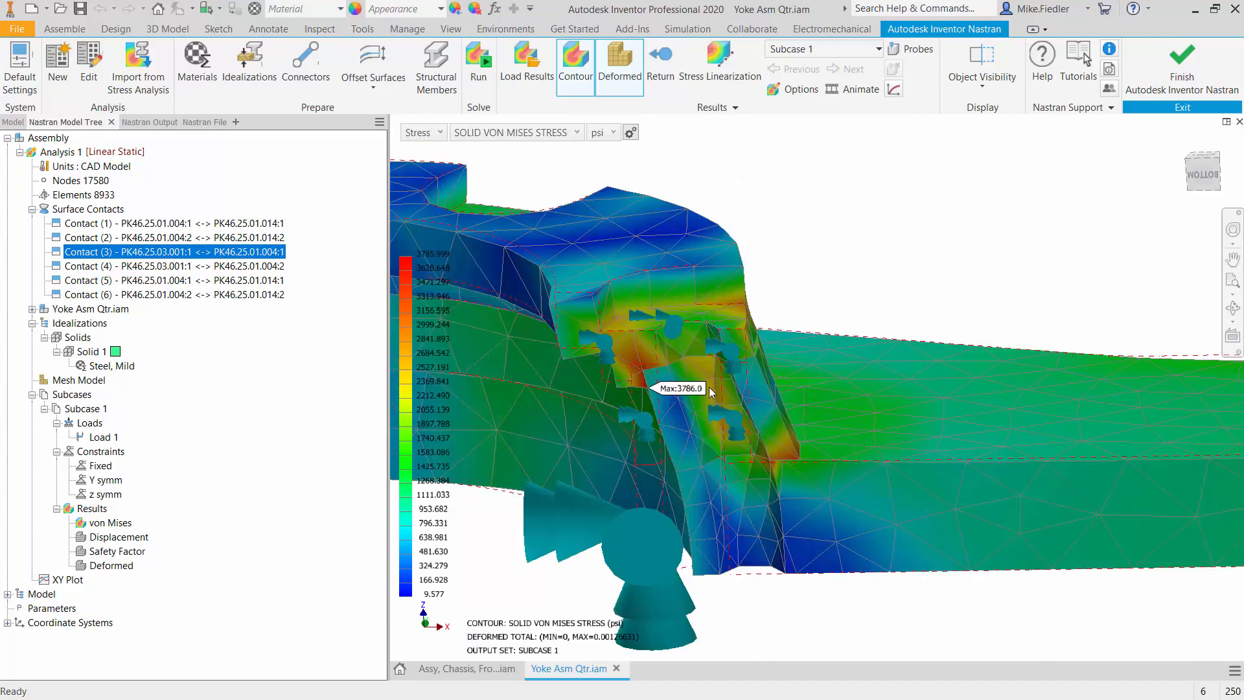
{"action": "scroll", "coordinate": [708, 388], "scroll_direction": "down", "scroll_amount": 3}
{"action": "scroll", "coordinate": [708, 387], "scroll_direction": "down", "scroll_amount": 1}
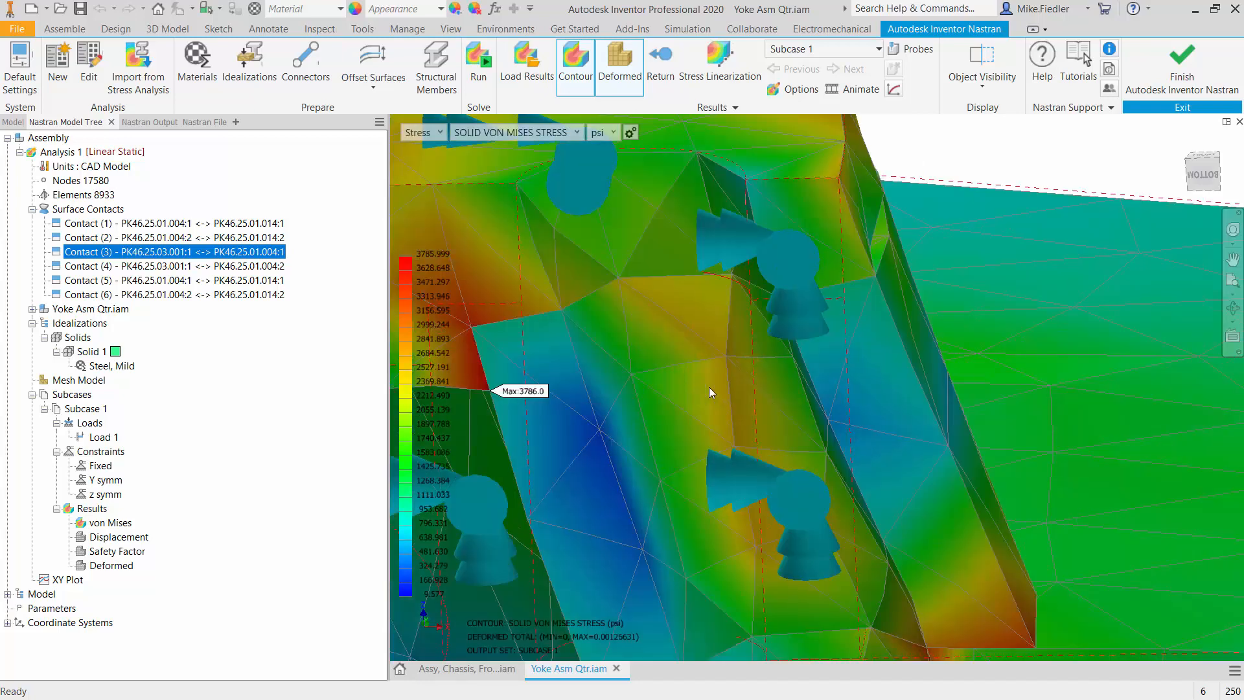
{"action": "scroll", "coordinate": [709, 387], "scroll_direction": "up", "scroll_amount": 2}
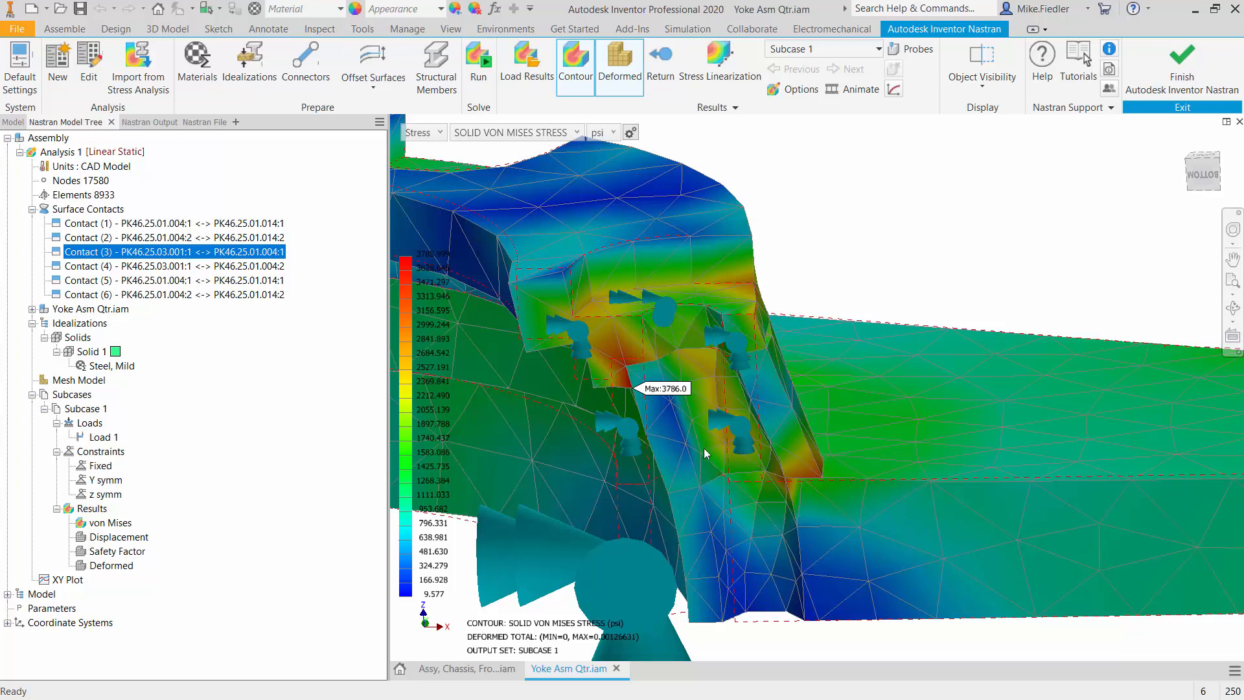
{"action": "scroll", "coordinate": [753, 515], "scroll_direction": "up", "scroll_amount": 2}
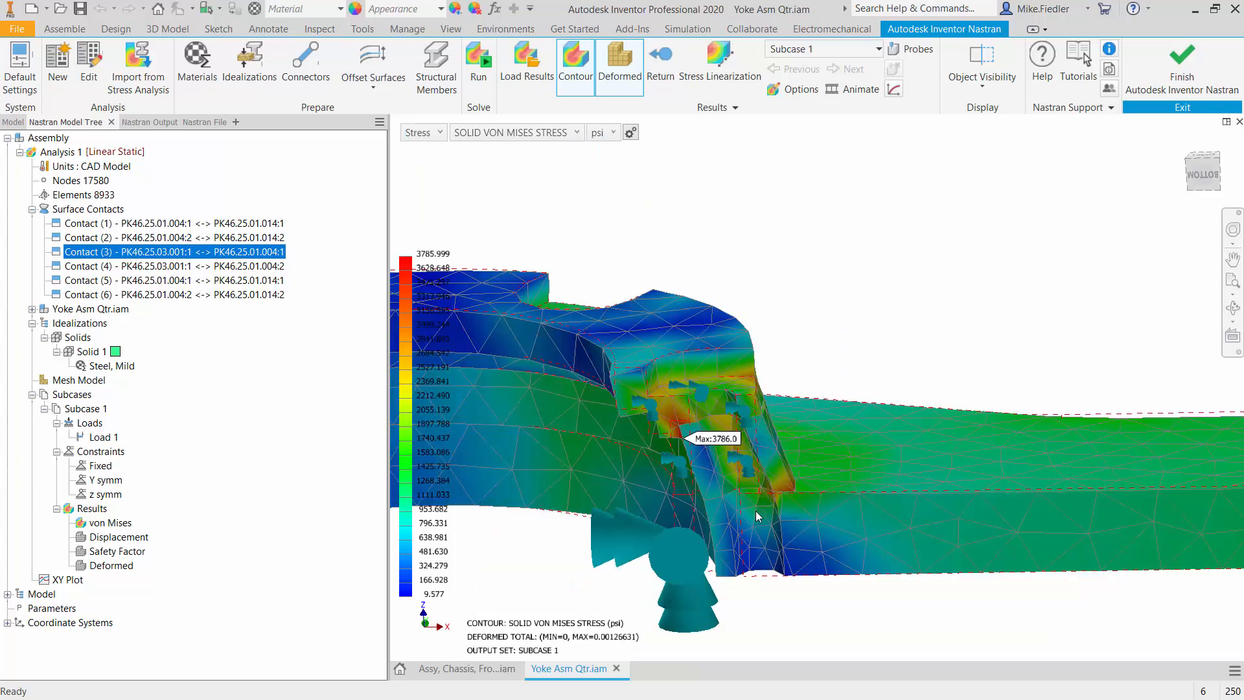
{"action": "scroll", "coordinate": [757, 516], "scroll_direction": "up", "scroll_amount": 1}
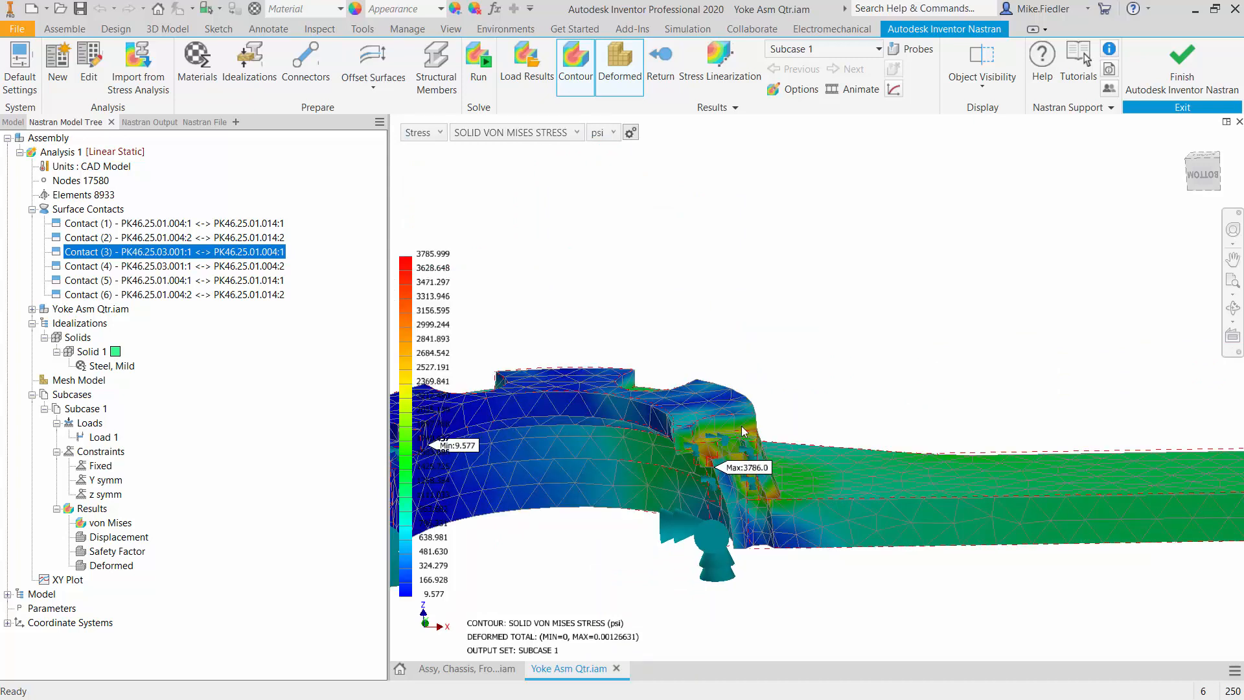
{"action": "scroll", "coordinate": [745, 425], "scroll_direction": "up", "scroll_amount": 1}
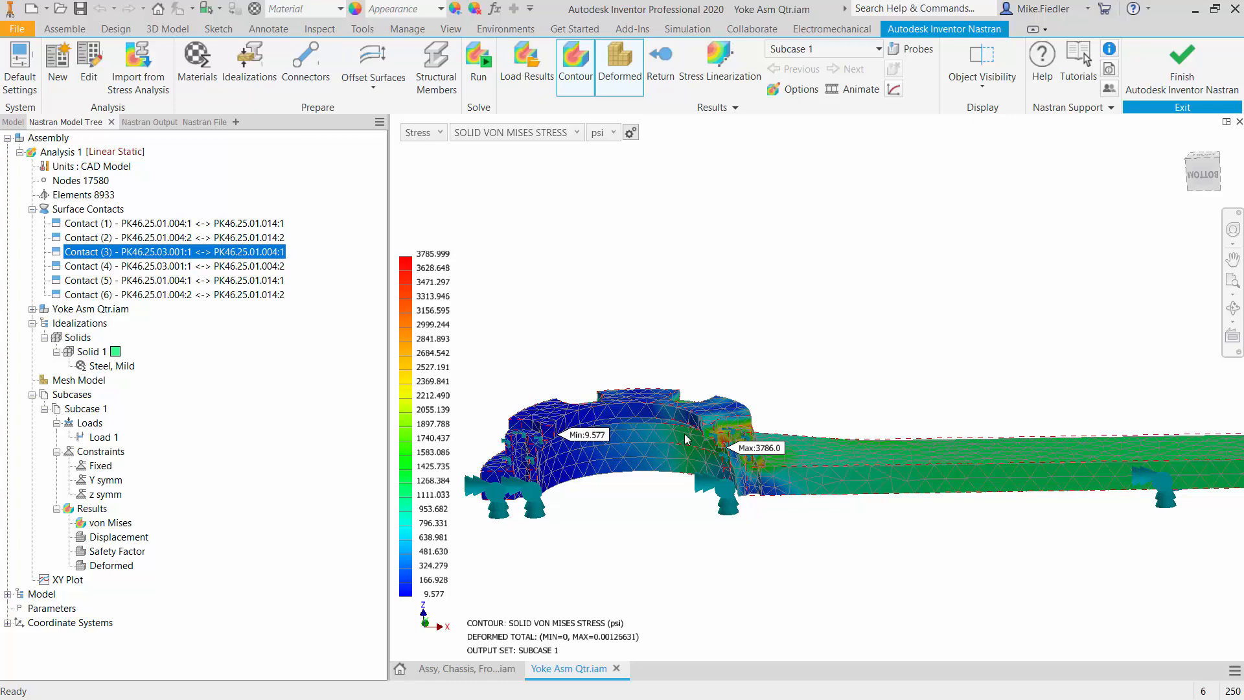
{"action": "scroll", "coordinate": [684, 437], "scroll_direction": "down", "scroll_amount": 3}
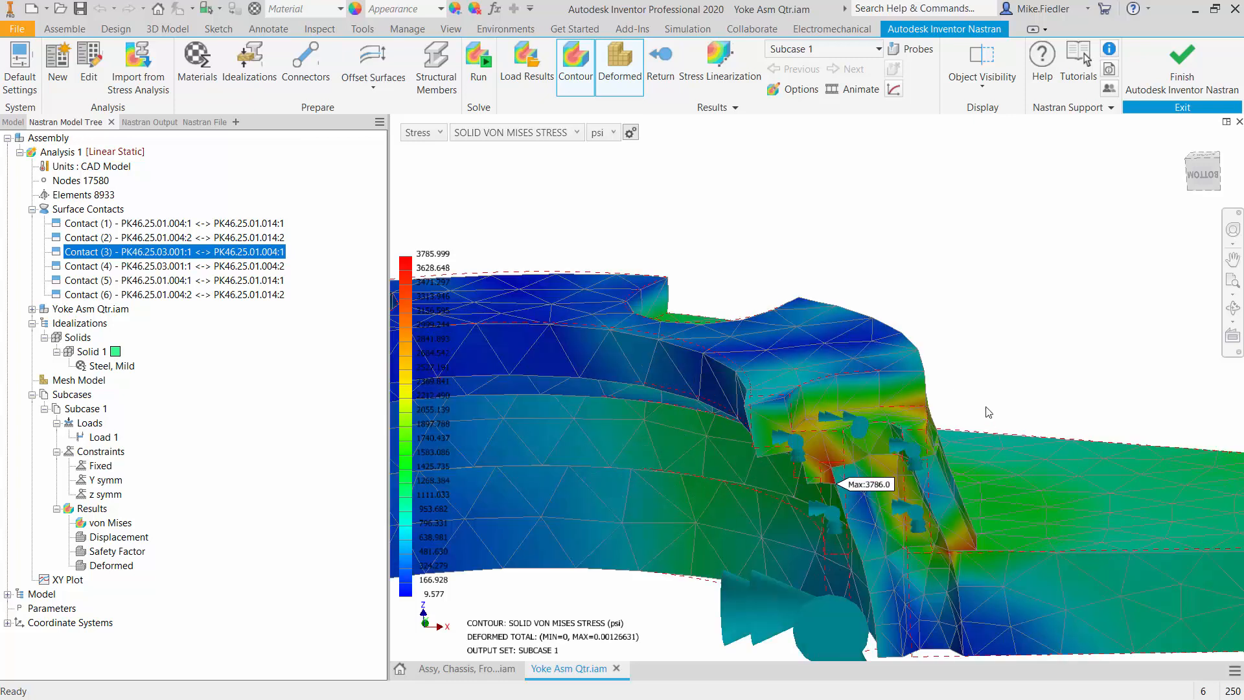
{"action": "scroll", "coordinate": [979, 444], "scroll_direction": "up", "scroll_amount": 3}
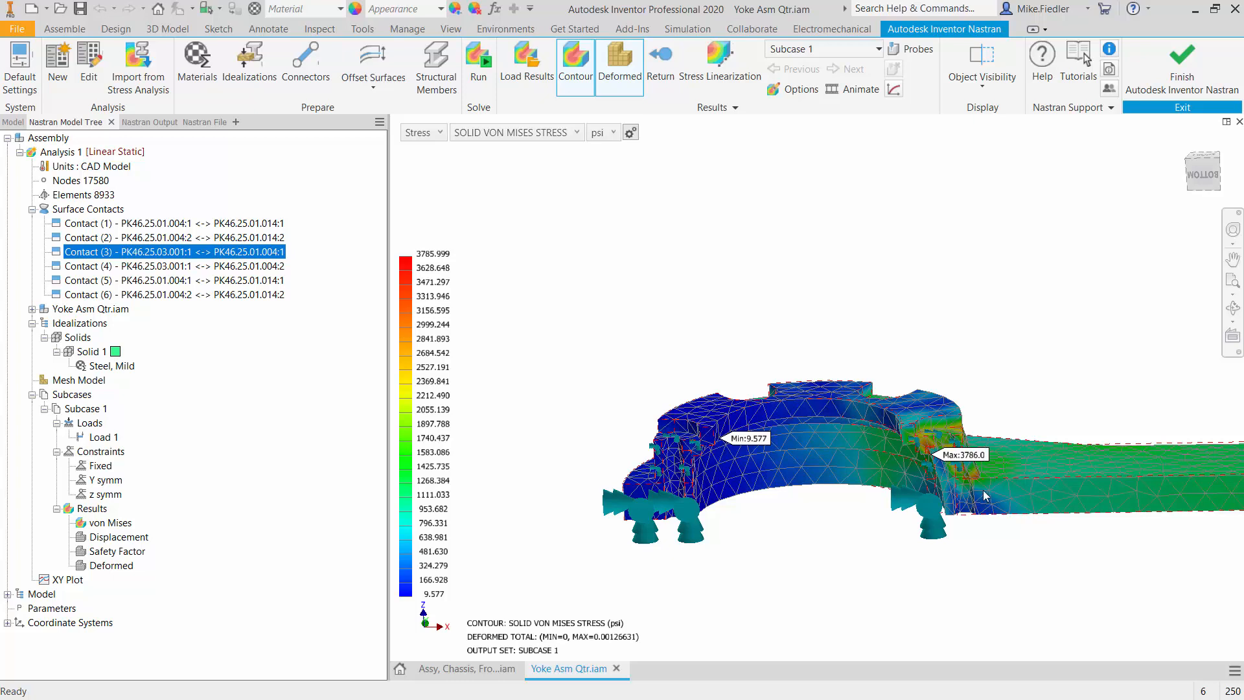
Step: Inspect the von Mises contour close up at the maximum-stress marker and across the whole ring toward the minimum-stress marker
{"action": "scroll", "coordinate": [984, 496], "scroll_direction": "down", "scroll_amount": 5}
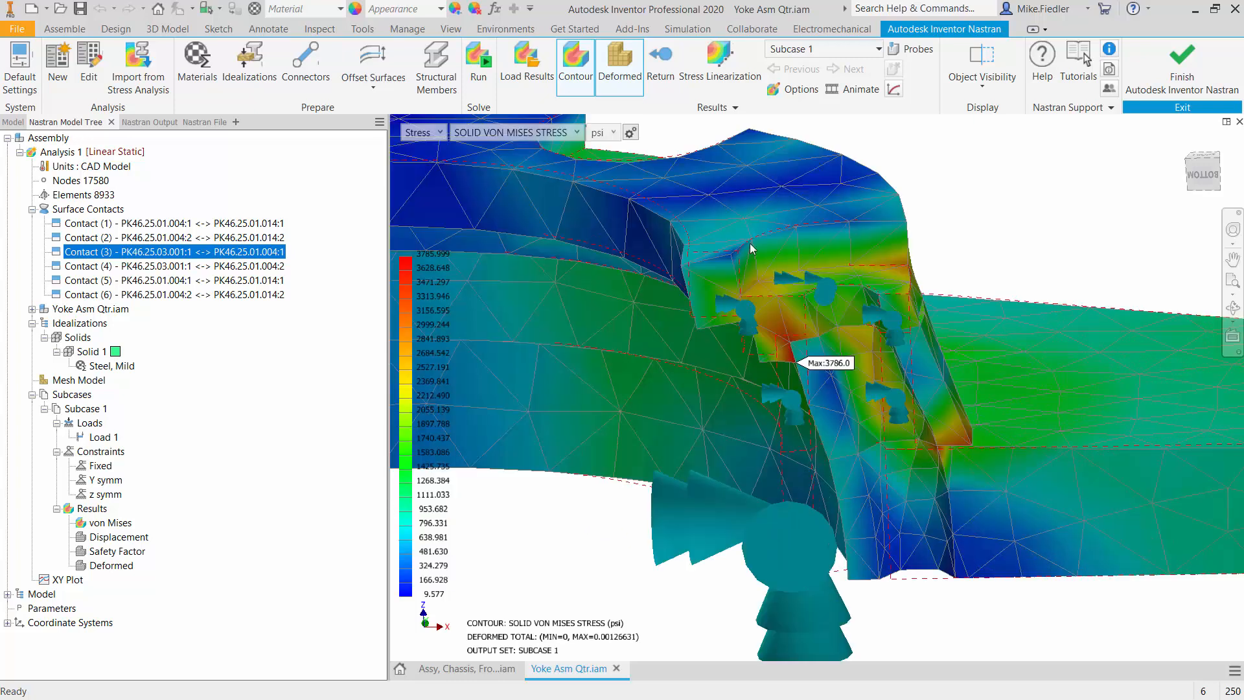
{"action": "scroll", "coordinate": [775, 295], "scroll_direction": "up", "scroll_amount": 3}
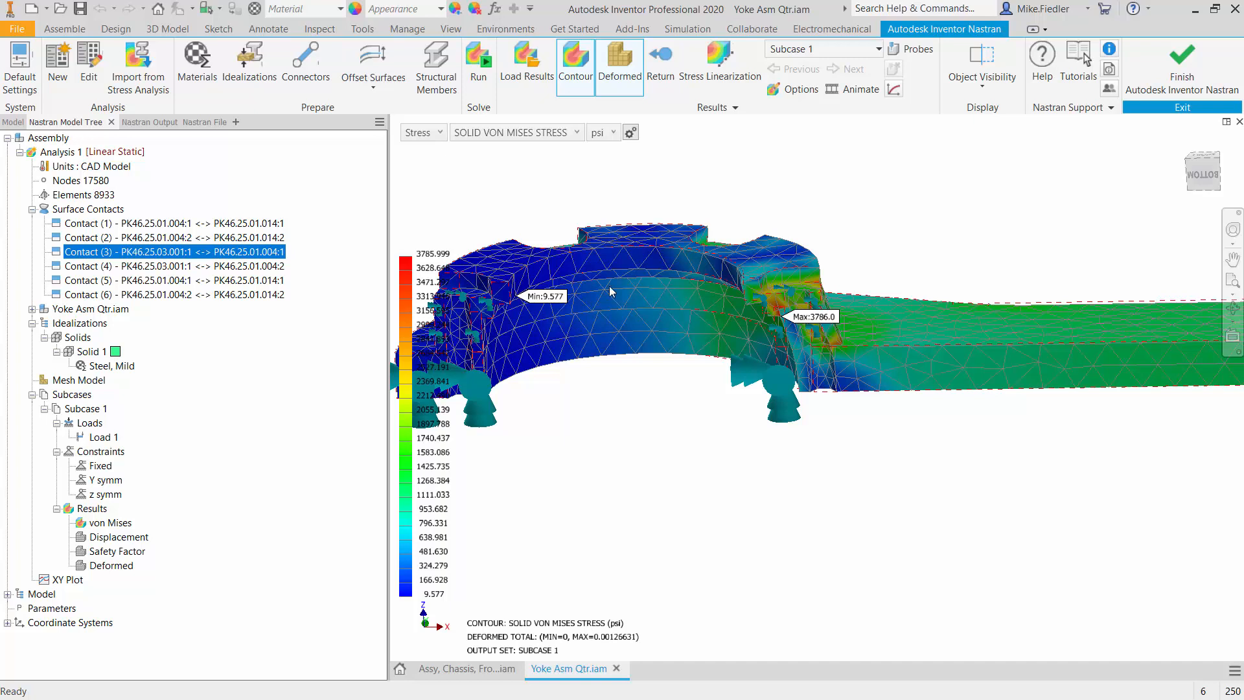
{"action": "scroll", "coordinate": [610, 290], "scroll_direction": "down", "scroll_amount": 3}
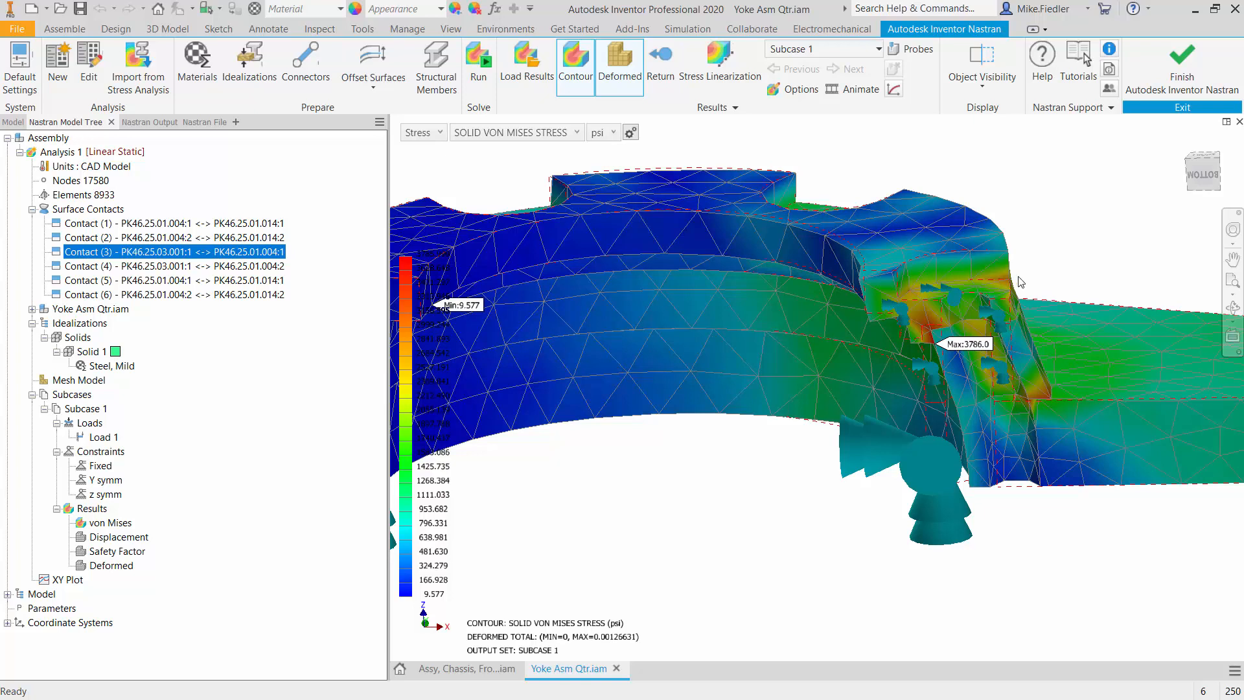
{"action": "scroll", "coordinate": [1017, 279], "scroll_direction": "up", "scroll_amount": 2}
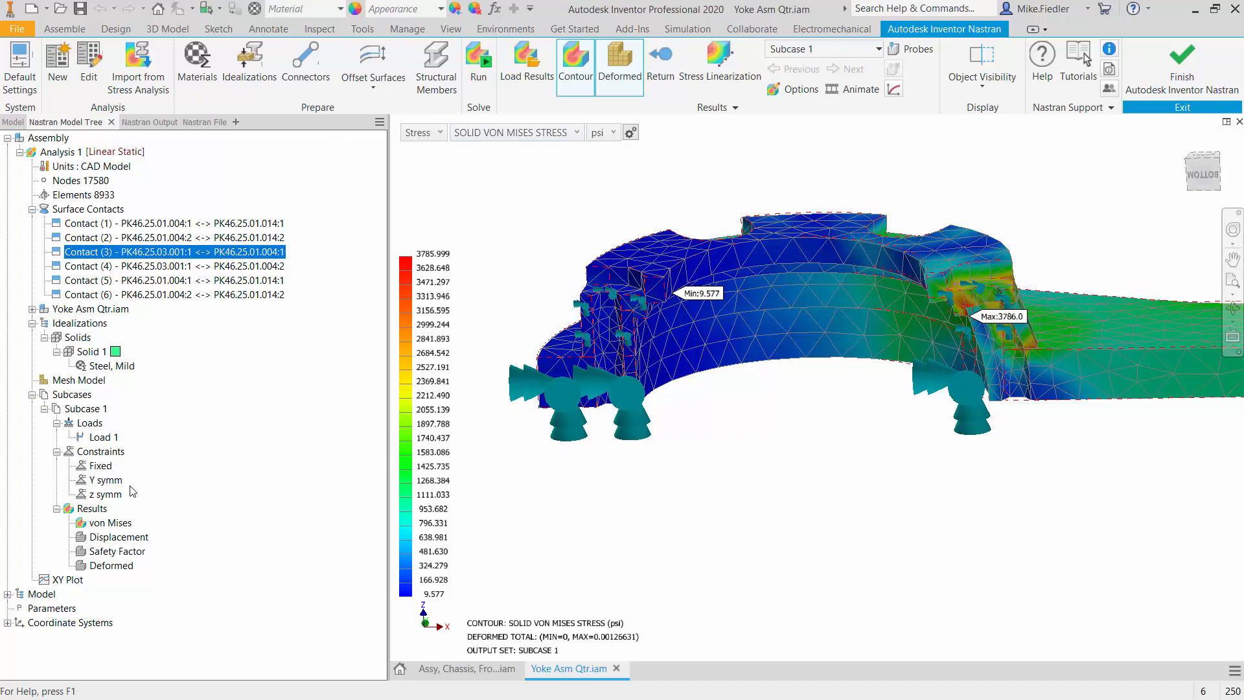
Step: Display the von Mises plot with the deformation scale set to Actual and close its plot settings without saving them
{"action": "right_click", "coordinate": [119, 523]}
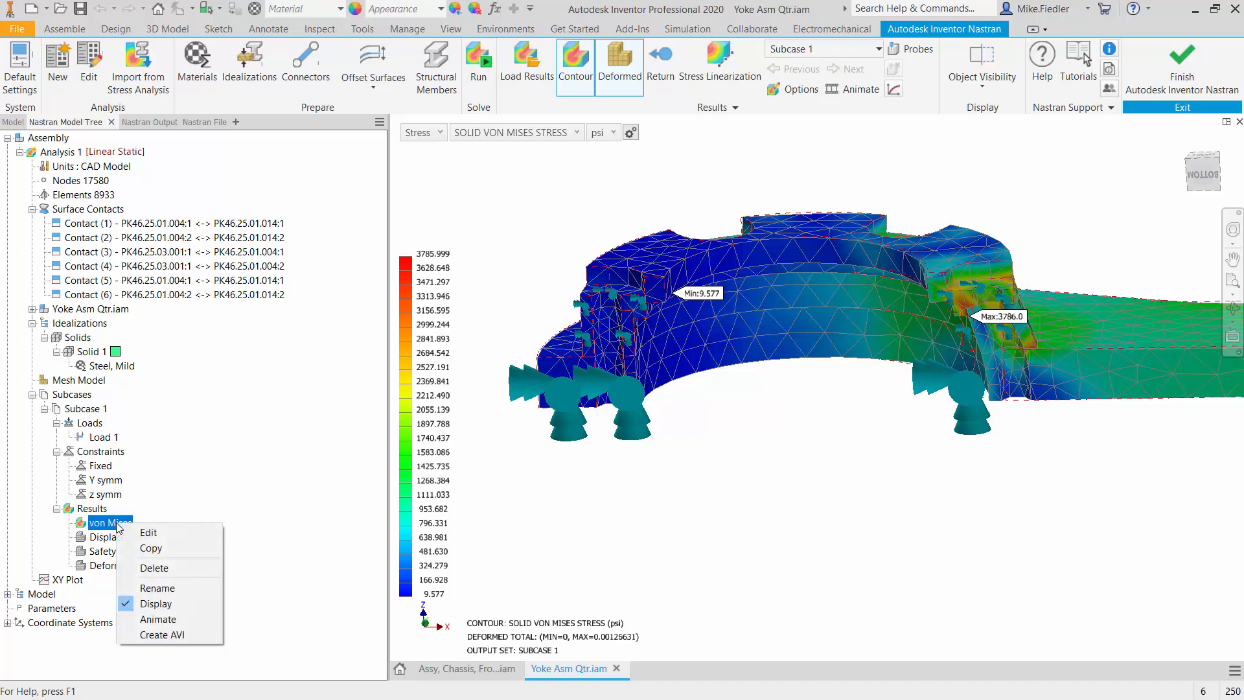
{"action": "left_click", "coordinate": [177, 534]}
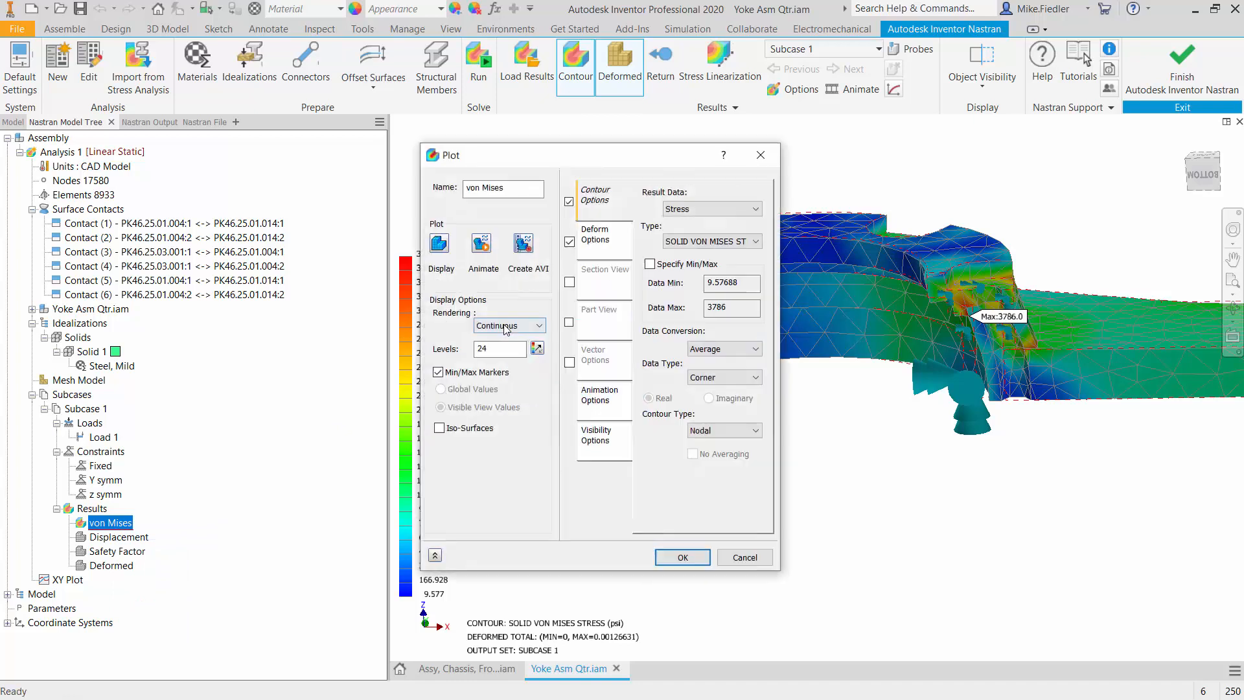
{"action": "left_click_drag", "start_coordinate": [519, 165], "coordinate": [301, 170]}
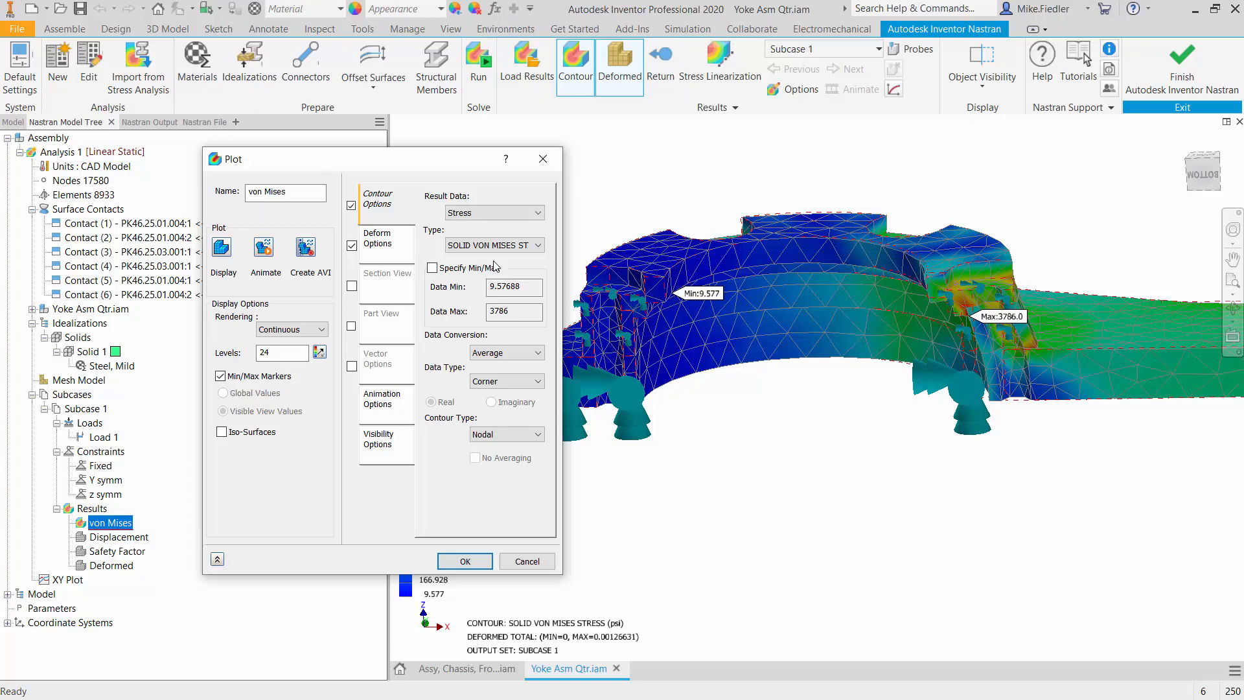
{"action": "left_click", "coordinate": [397, 248]}
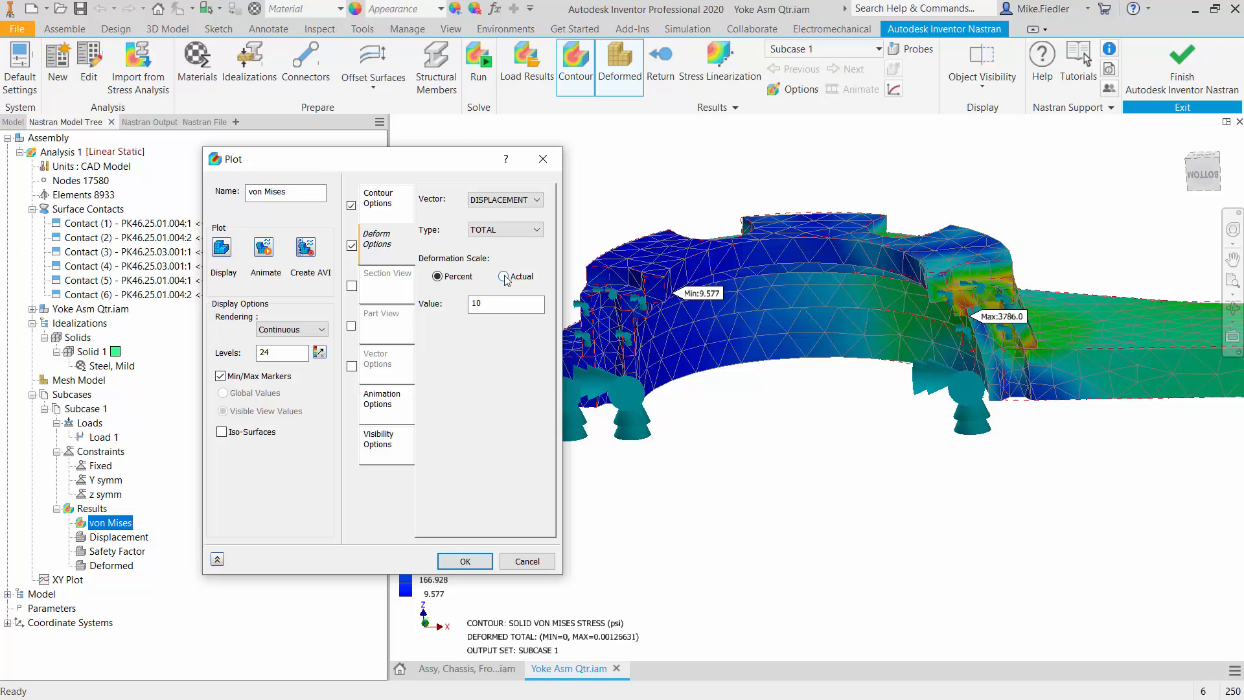
{"action": "left_click", "coordinate": [504, 276]}
{"action": "left_click", "coordinate": [504, 277]}
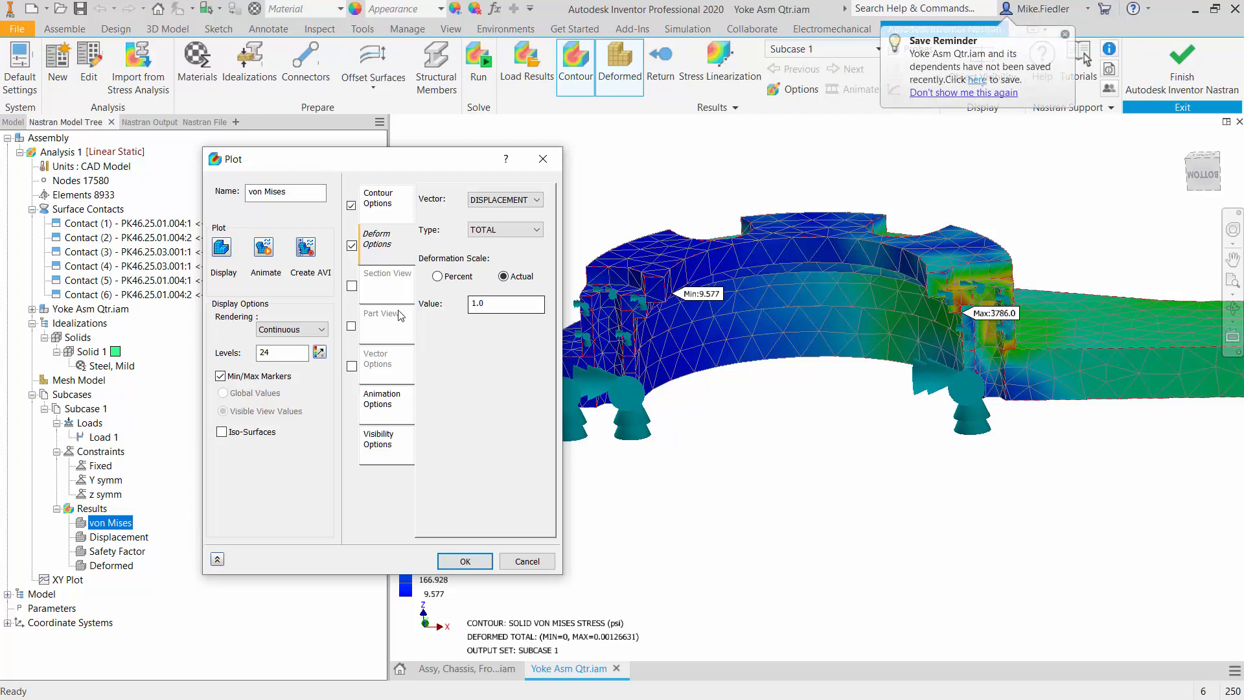
{"action": "double_click", "coordinate": [494, 305]}
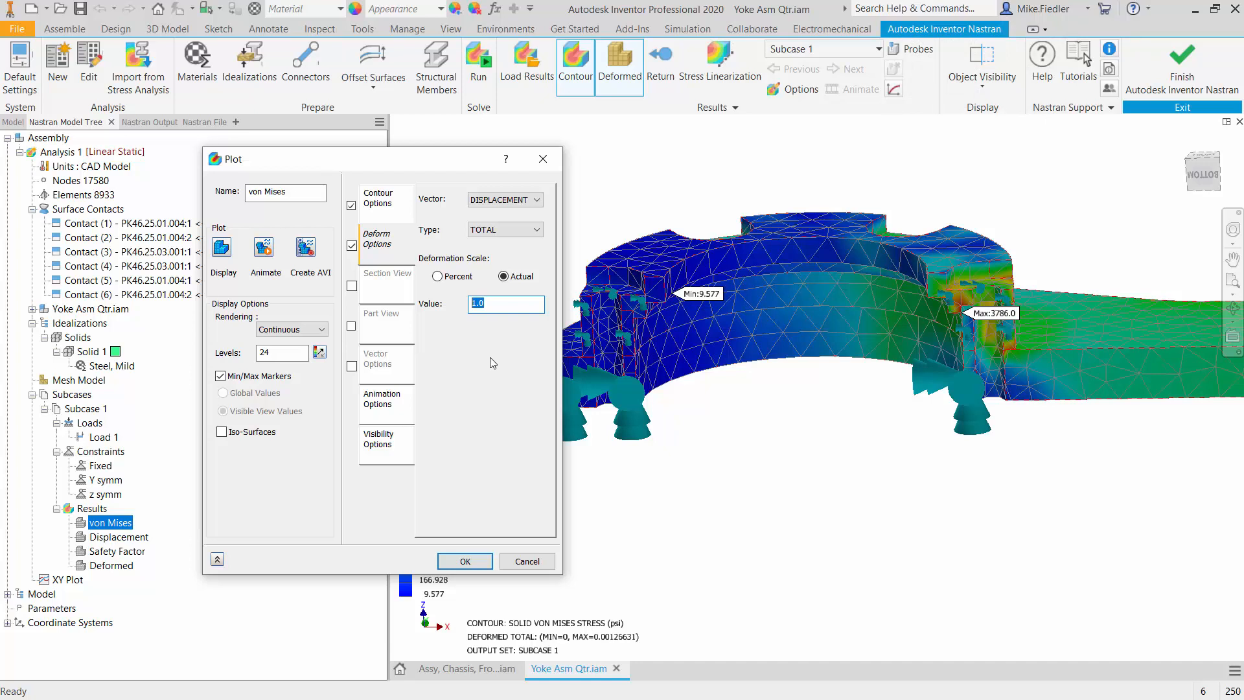
{"action": "left_click", "coordinate": [540, 567]}
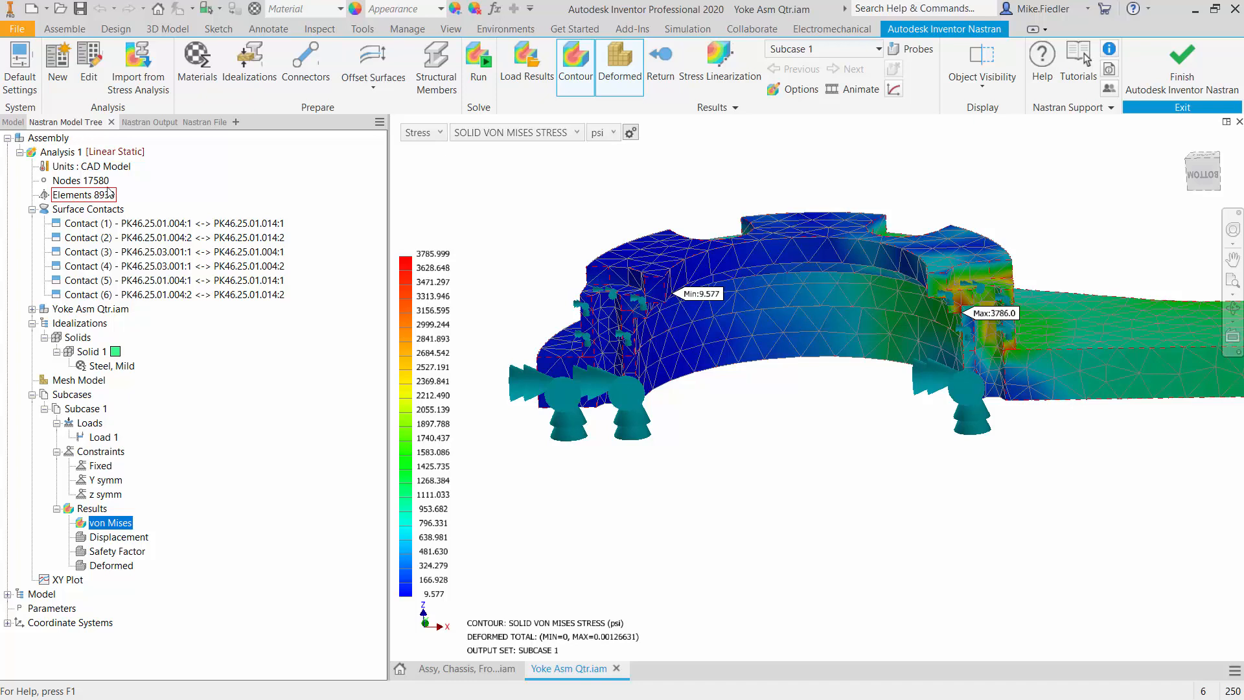
Step: Review the Nastran input file and the closing results summary of the solver output
{"action": "left_click", "coordinate": [196, 123]}
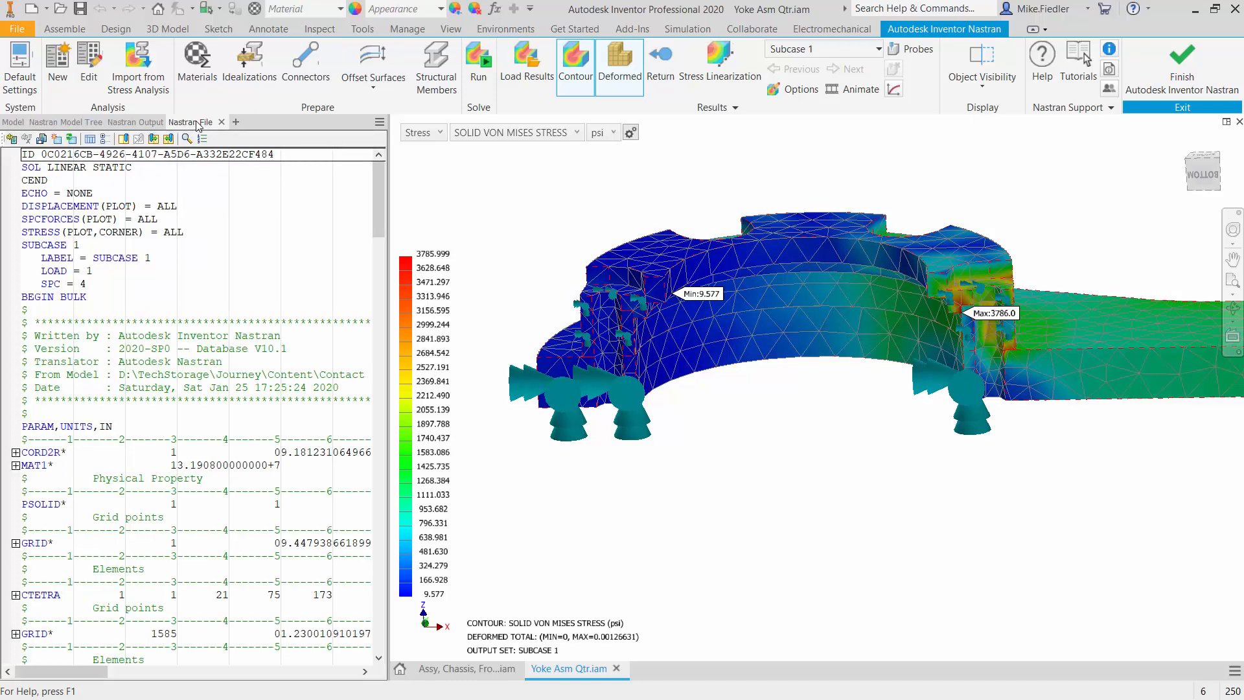
{"action": "left_click", "coordinate": [144, 124]}
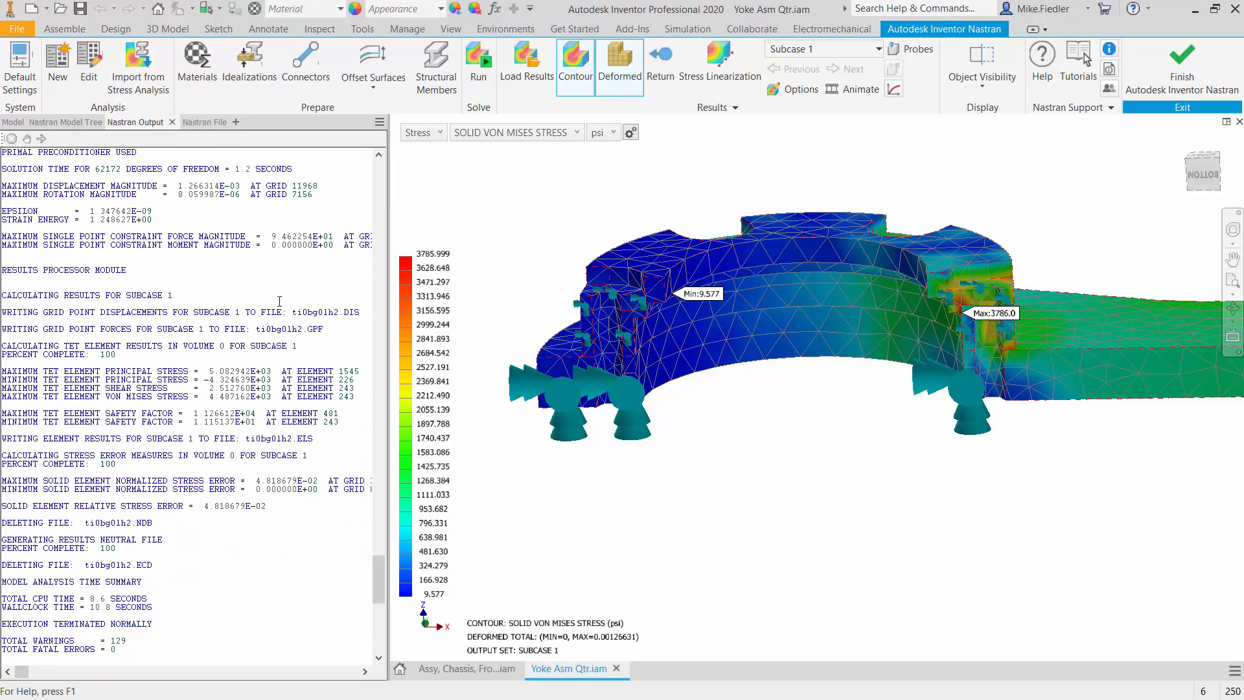
{"action": "scroll", "coordinate": [279, 301], "scroll_direction": "down", "scroll_amount": 3}
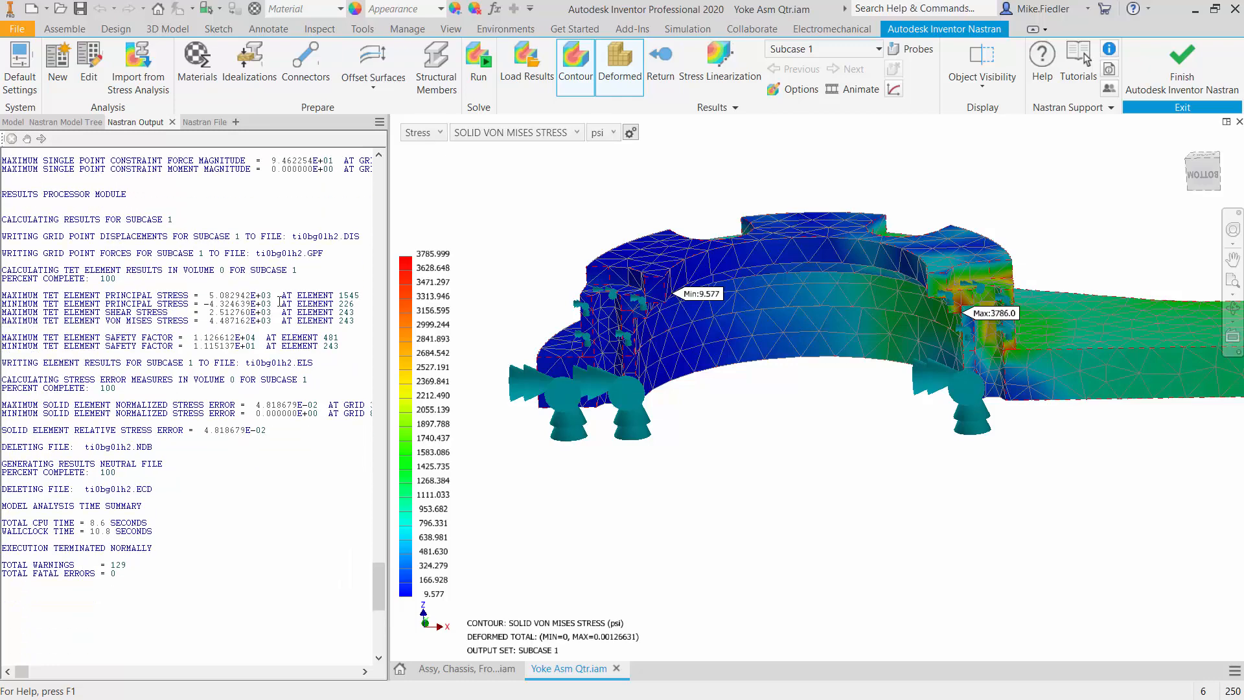
{"action": "scroll", "coordinate": [280, 301], "scroll_direction": "up", "scroll_amount": 4}
{"action": "scroll", "coordinate": [279, 301], "scroll_direction": "up", "scroll_amount": 4}
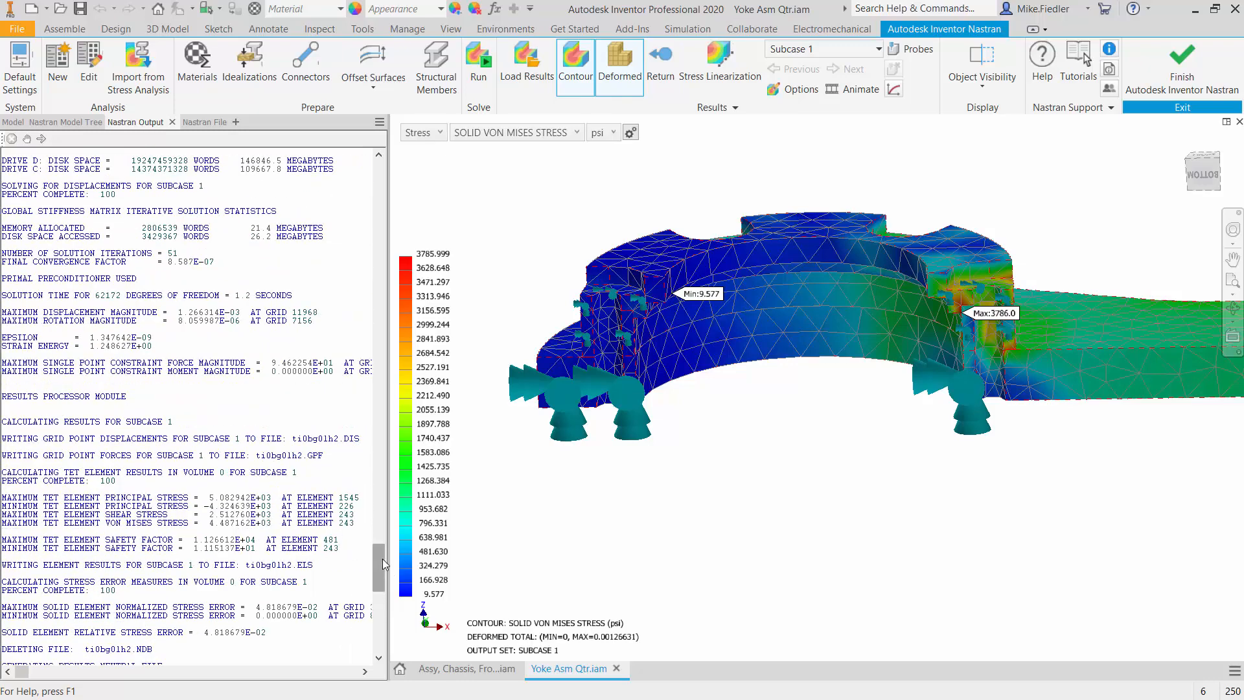
Step: Read the solver output from its beginning through the model database size to the surface contact geometry statistics
{"action": "left_click_drag", "start_coordinate": [378, 557], "coordinate": [342, 198]}
{"action": "scroll", "coordinate": [340, 192], "scroll_direction": "up", "scroll_amount": 4}
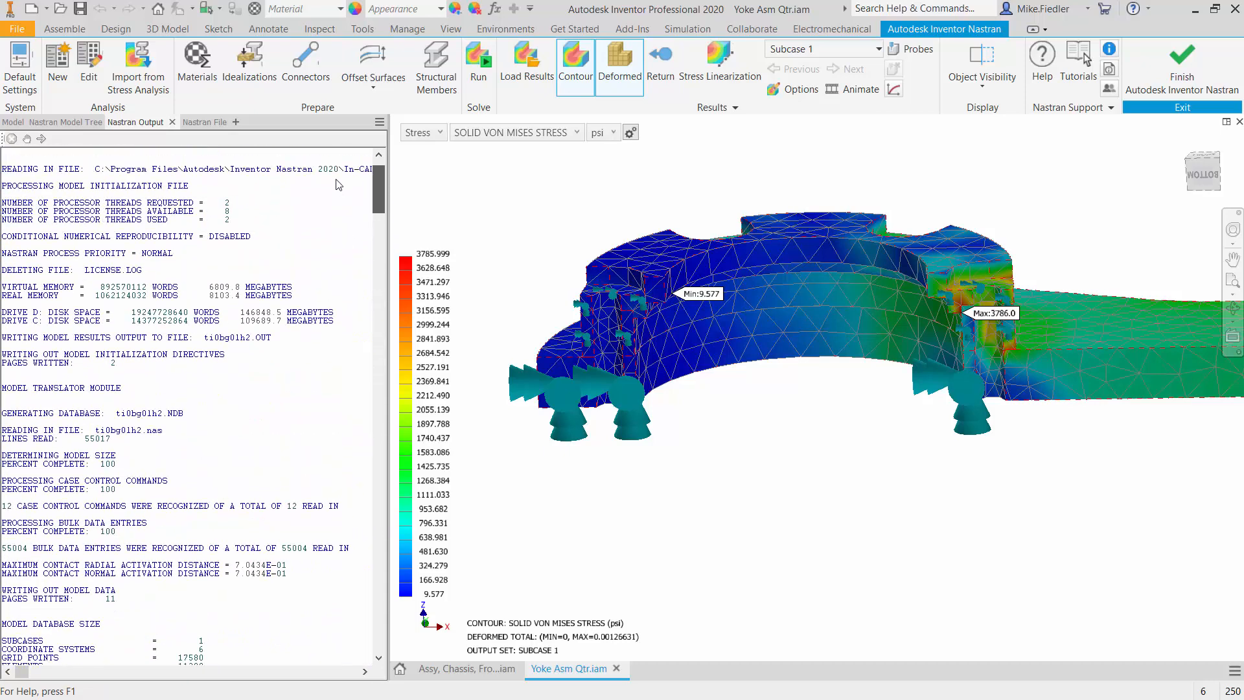
{"action": "scroll", "coordinate": [337, 184], "scroll_direction": "up", "scroll_amount": 2}
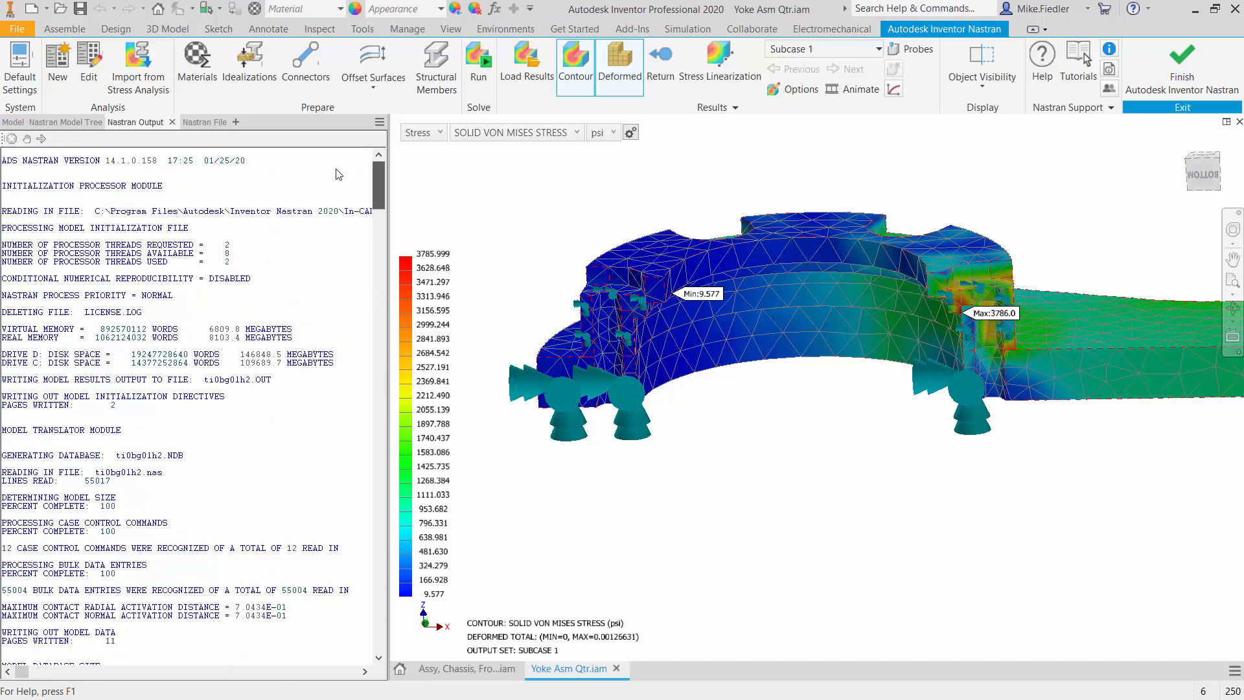
{"action": "scroll", "coordinate": [344, 188], "scroll_direction": "down", "scroll_amount": 10}
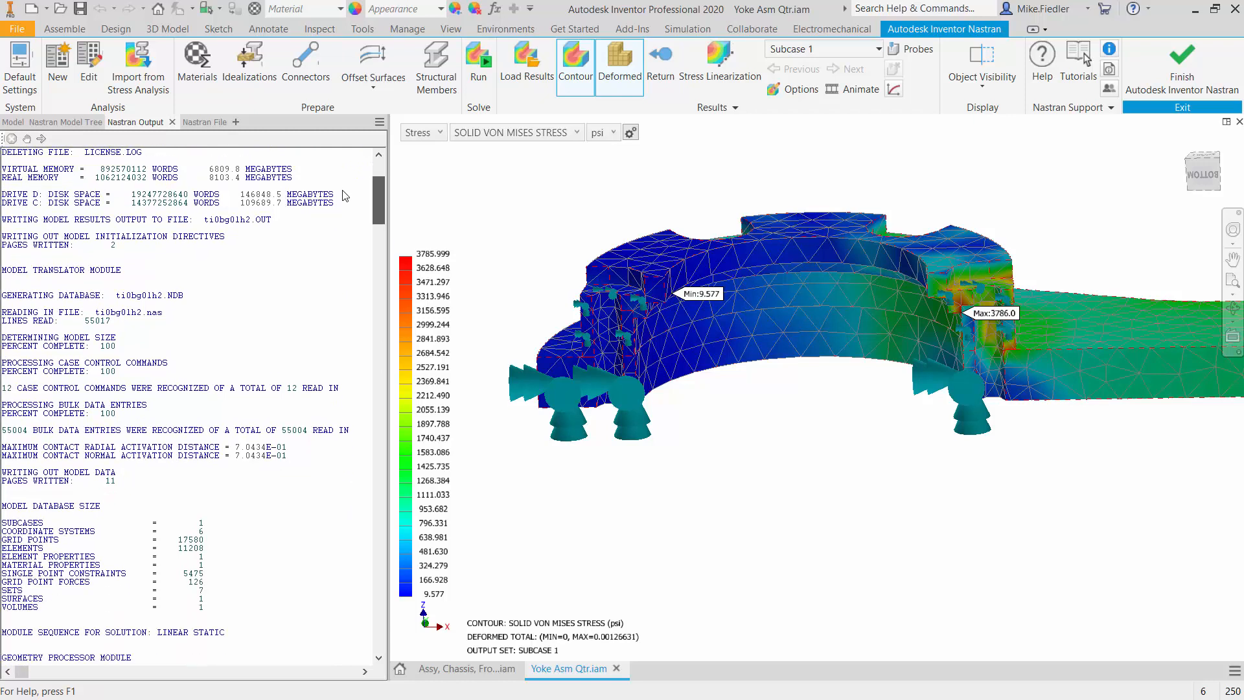
{"action": "scroll", "coordinate": [347, 204], "scroll_direction": "down", "scroll_amount": 5}
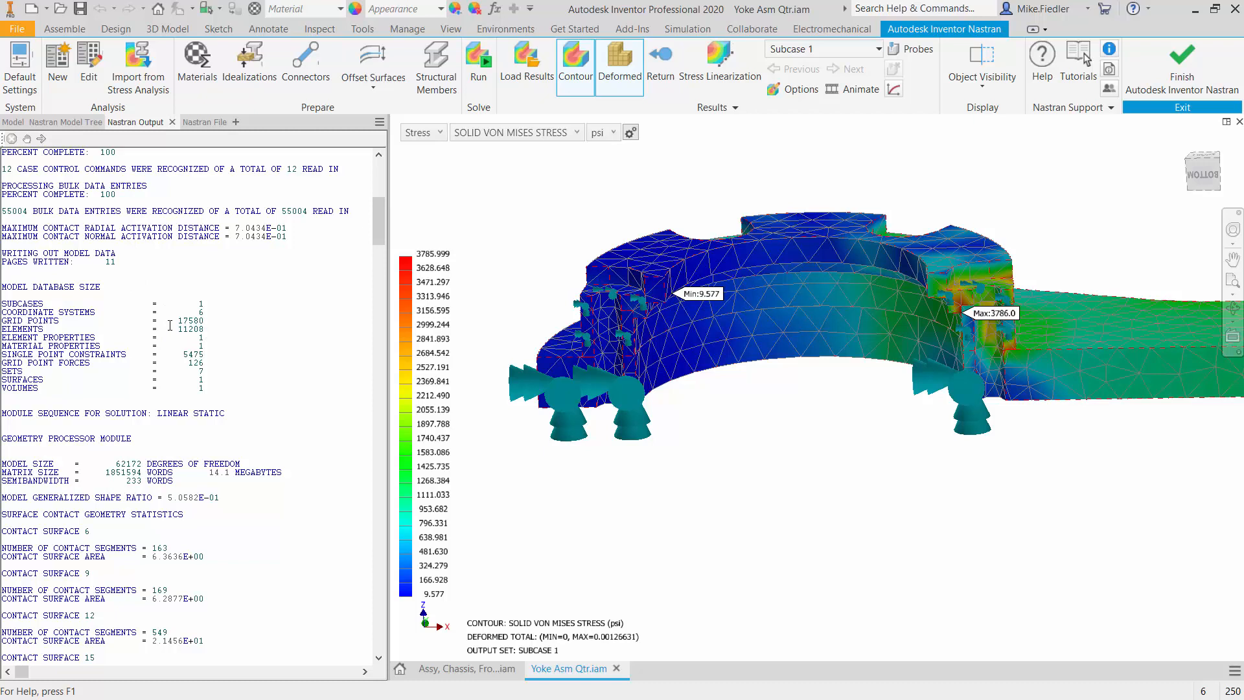
{"action": "scroll", "coordinate": [170, 325], "scroll_direction": "down", "scroll_amount": 4}
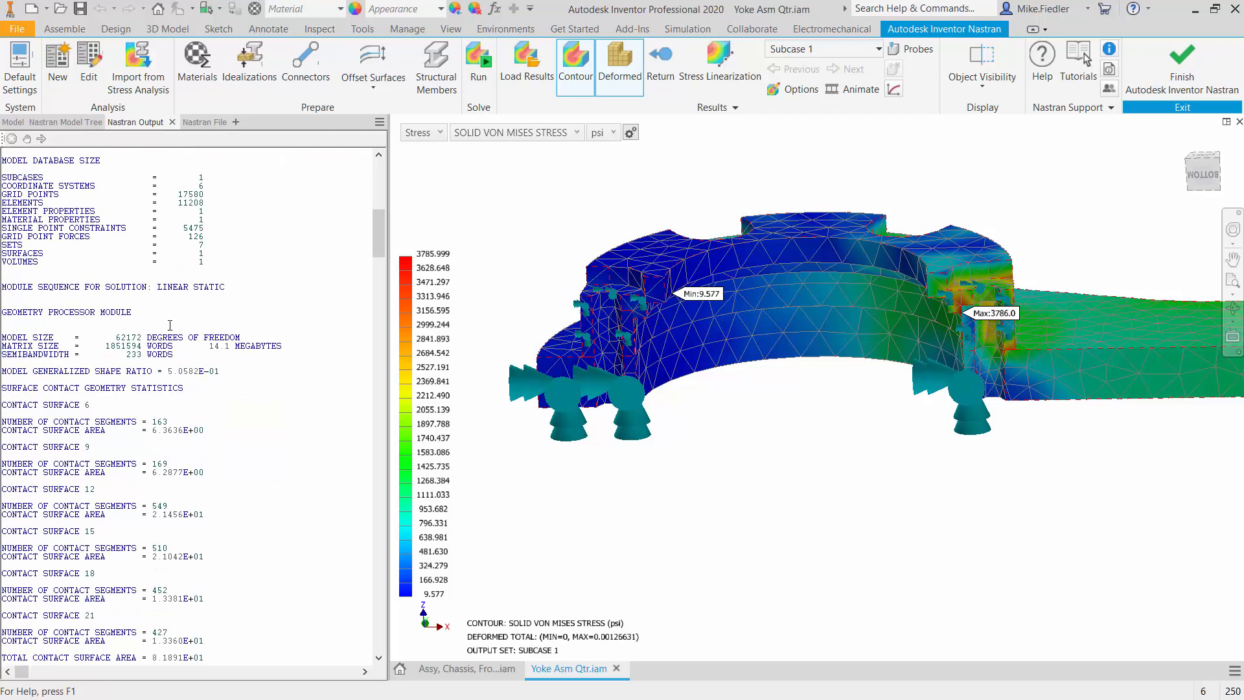
{"action": "scroll", "coordinate": [170, 325], "scroll_direction": "down", "scroll_amount": 4}
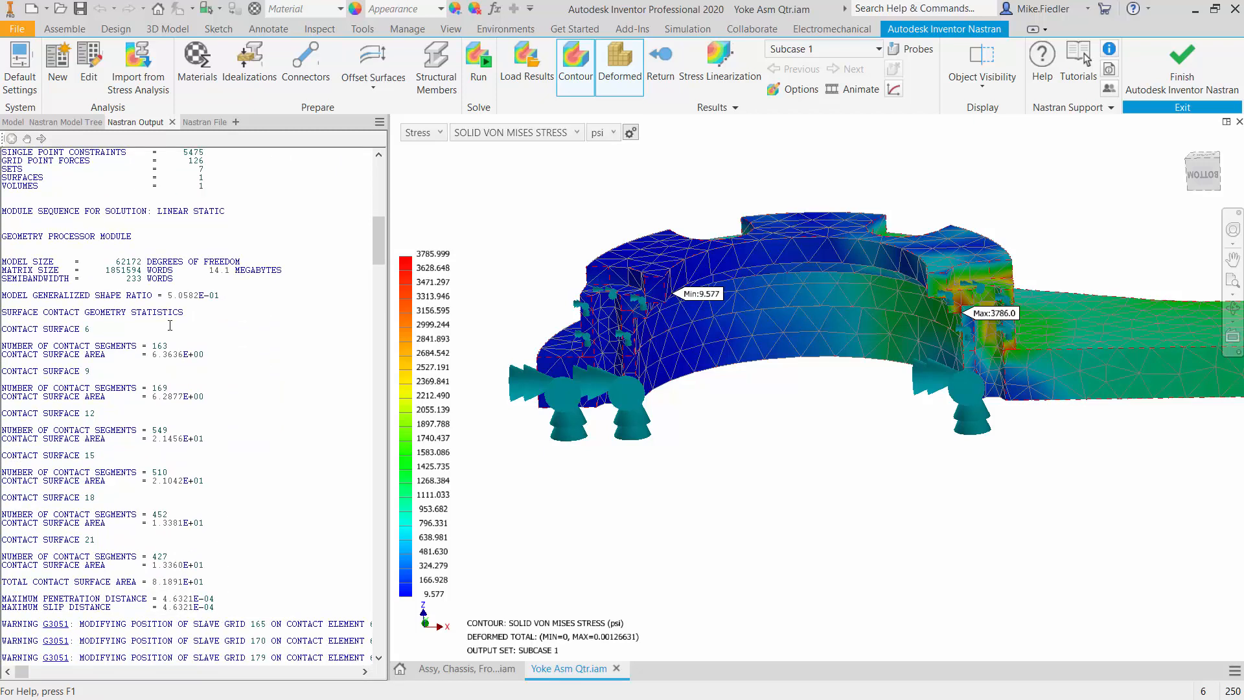
{"action": "scroll", "coordinate": [170, 326], "scroll_direction": "down", "scroll_amount": 1}
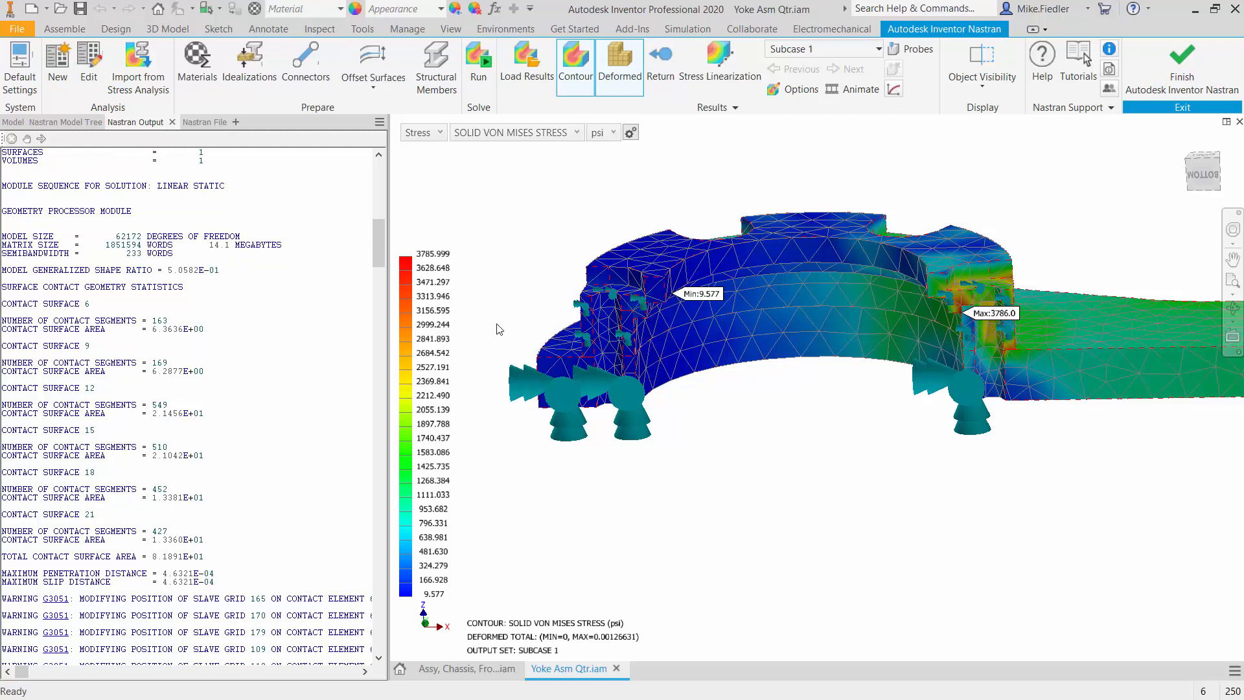
Step: Highlight the numbers of contact segments listed for contact surfaces 6, 9 and 12 in the solver output
{"action": "left_click_drag", "start_coordinate": [152, 320], "coordinate": [174, 320]}
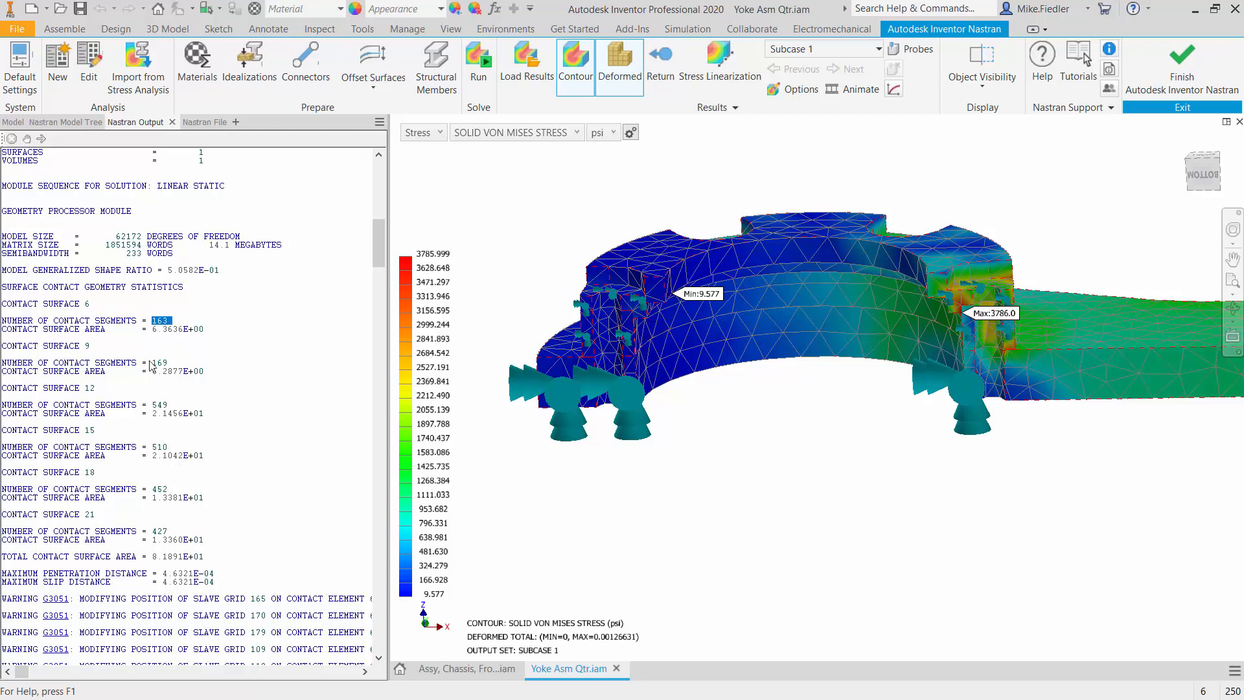
{"action": "left_click_drag", "start_coordinate": [151, 363], "coordinate": [178, 362]}
{"action": "left_click_drag", "start_coordinate": [152, 404], "coordinate": [172, 440]}
{"action": "left_click", "coordinate": [152, 439]}
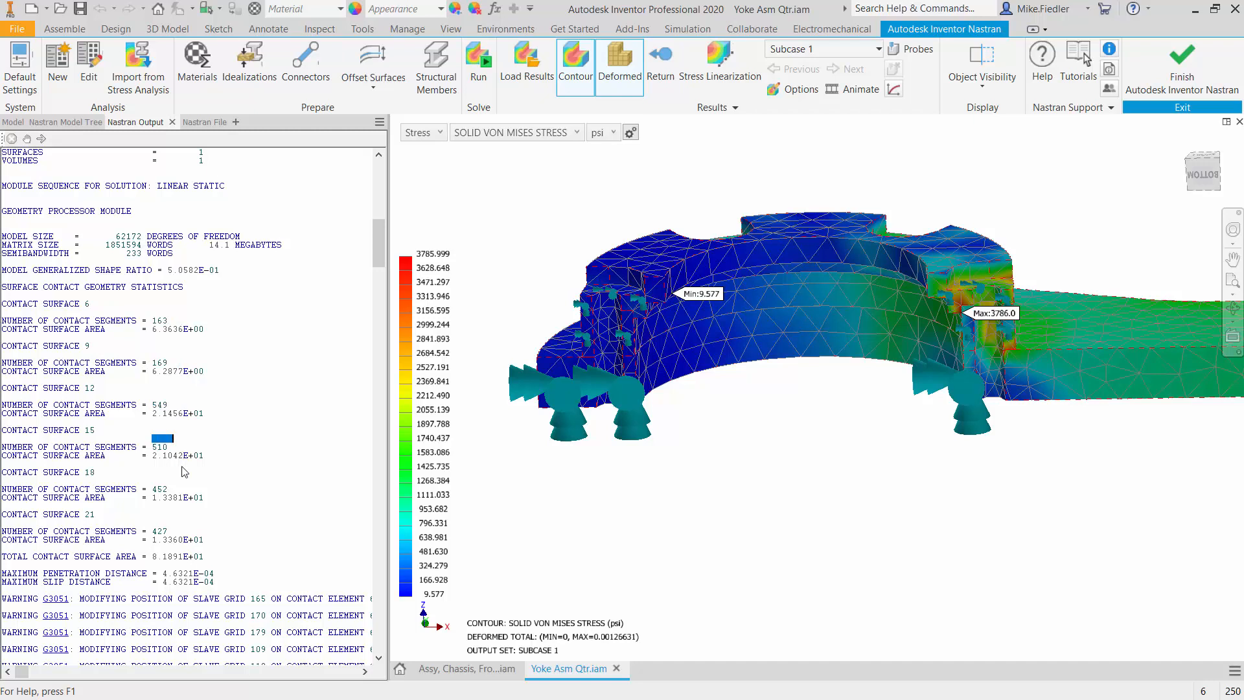